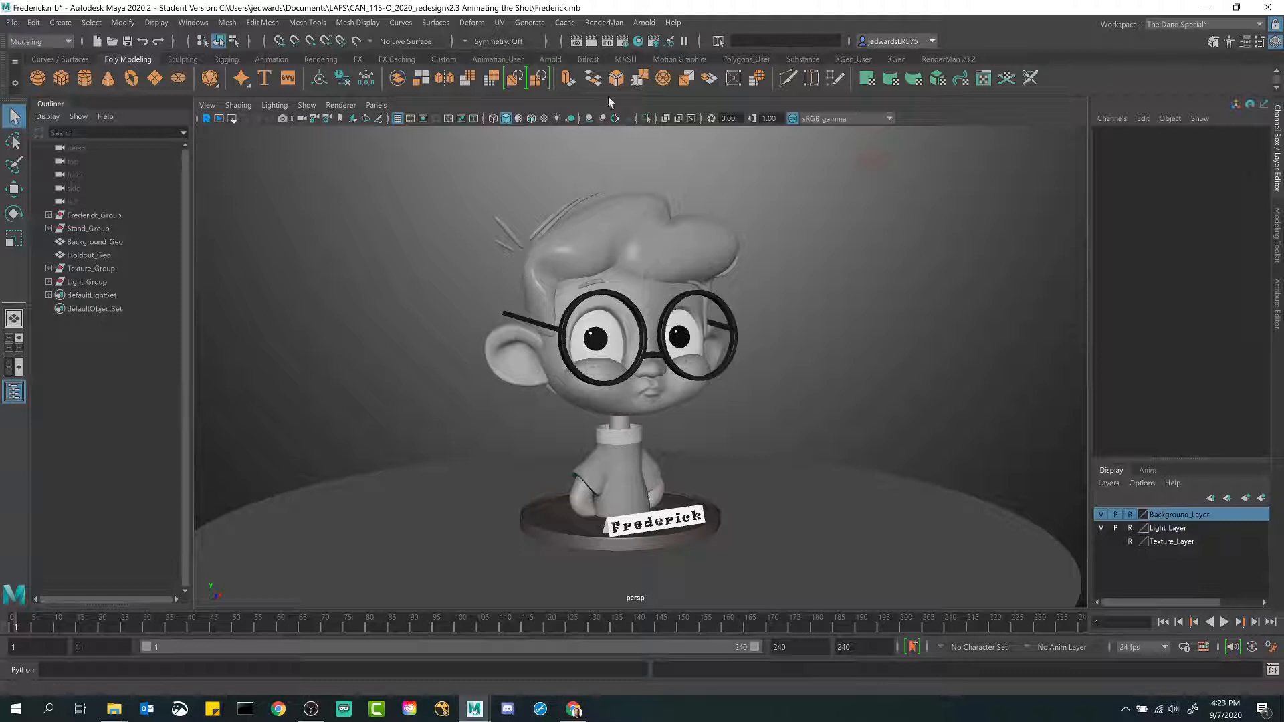
Step: Set the render image size to 1024 pixels wide and 1024 pixels high in the render settings
left_click(626, 44)
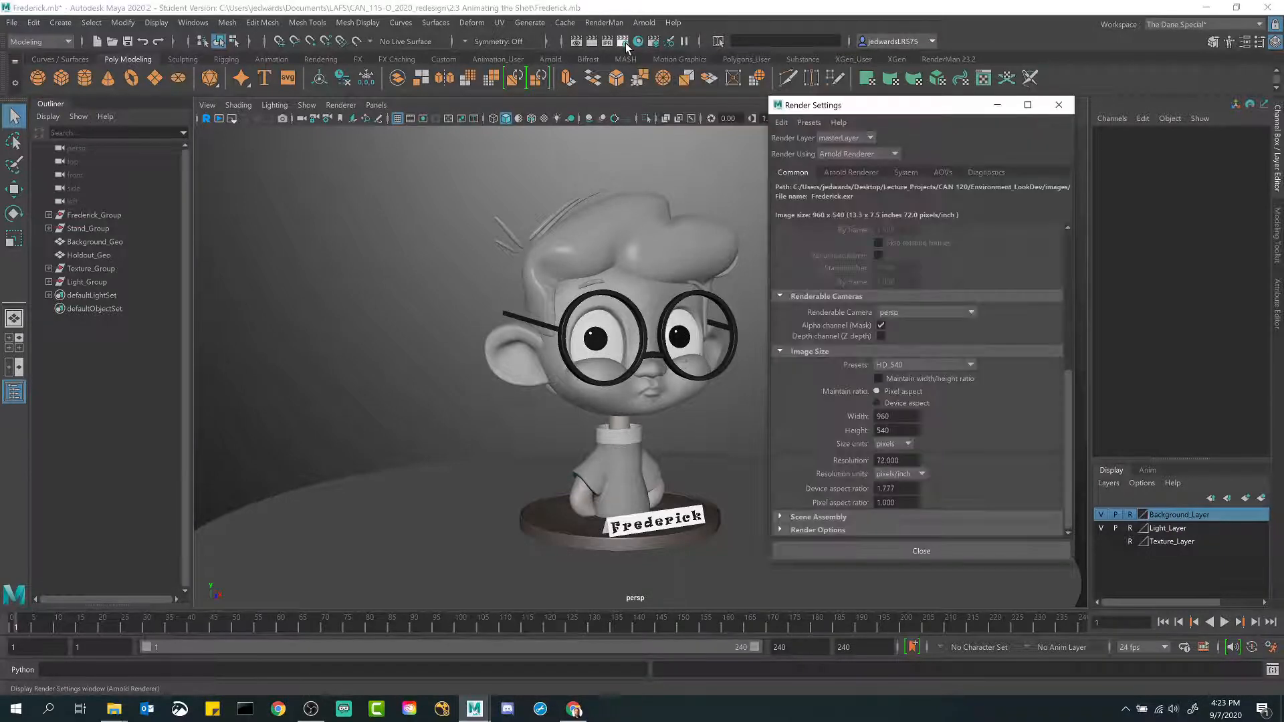
left_click_drag(870, 106, 864, 105)
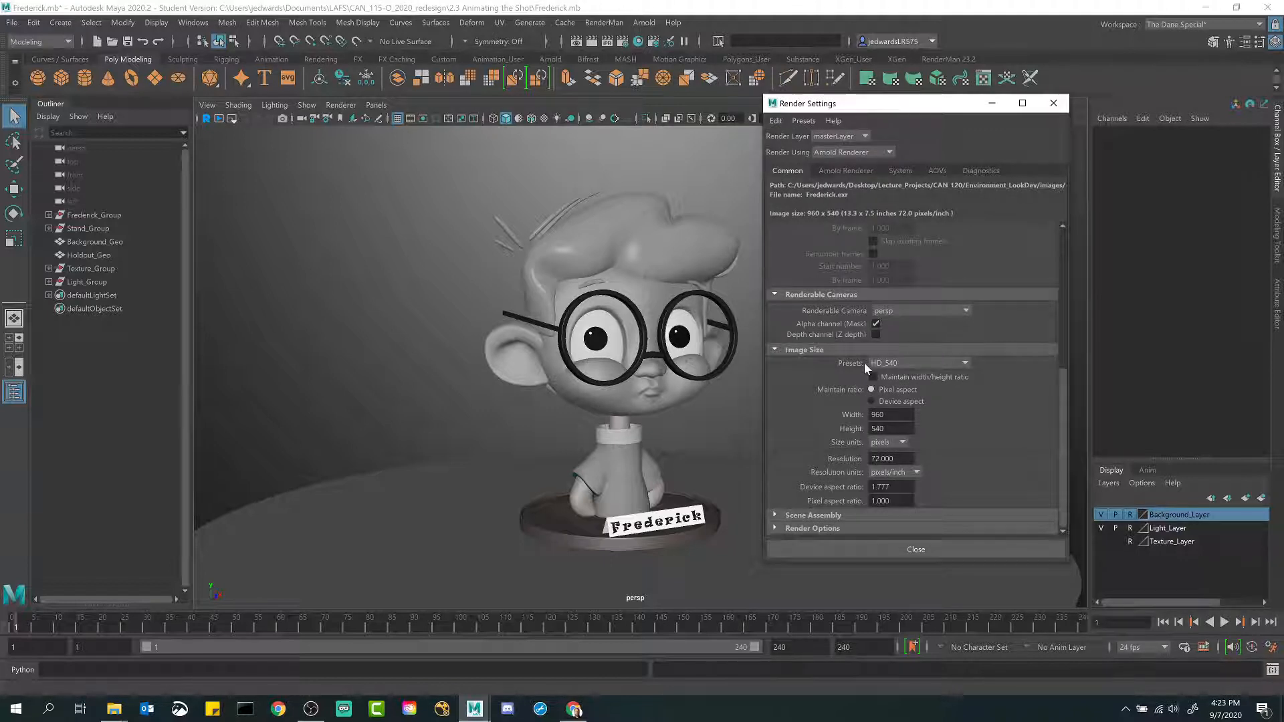
left_click(894, 415)
left_click(894, 428)
double_click(892, 415)
type("1024")
key("Tab")
type("1")
key("Return")
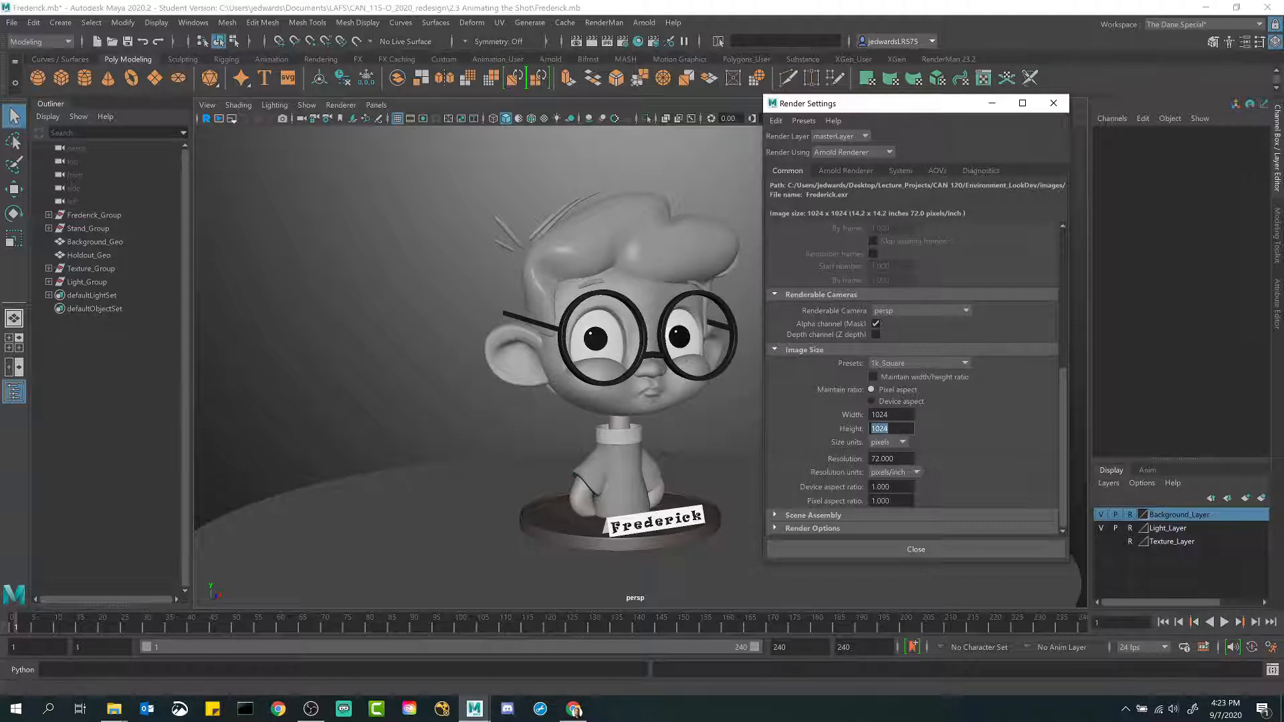
Step: Try the 2k_Square image size preset, return to 1k_Square, and close the render settings
left_click(905, 364)
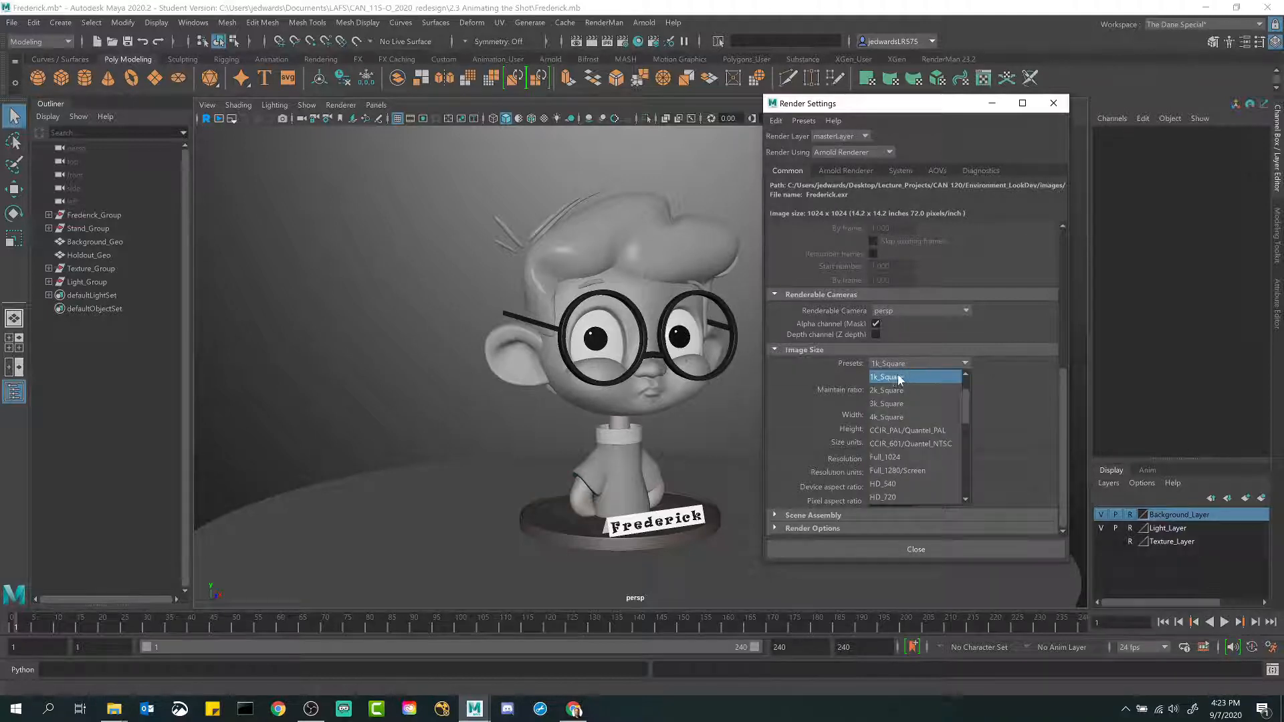
left_click(888, 391)
left_click(898, 363)
left_click(896, 378)
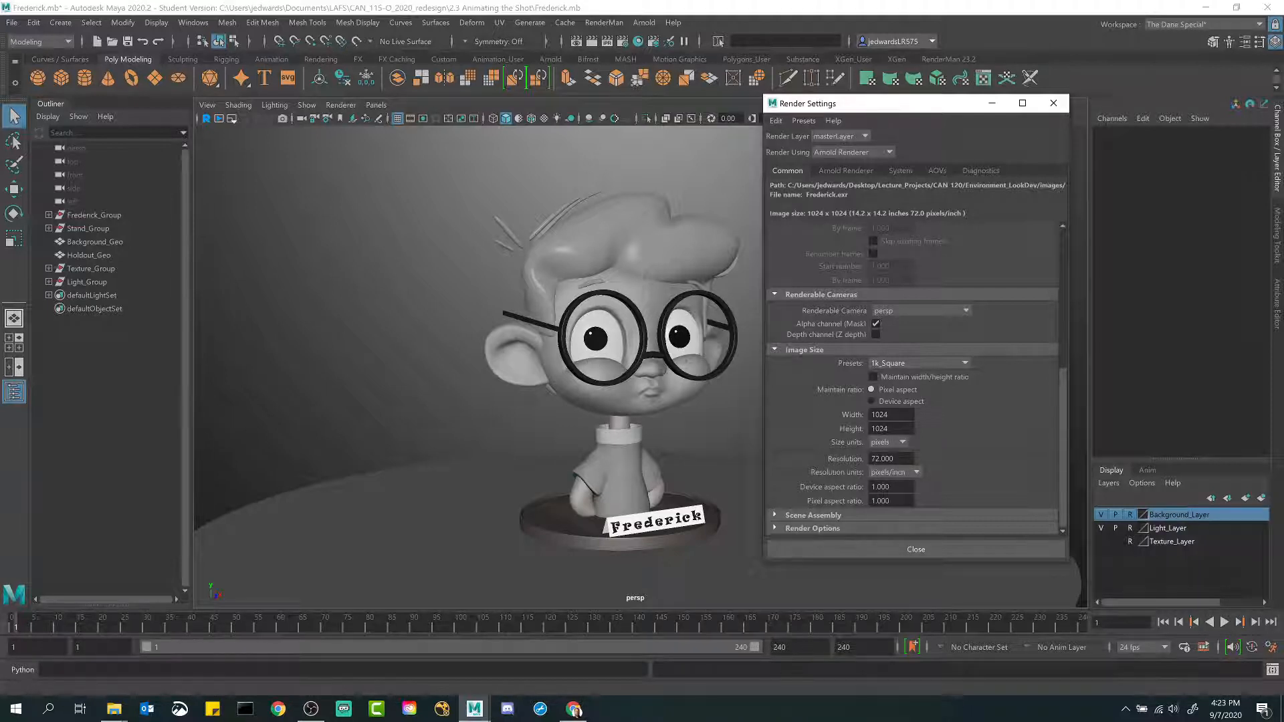
left_click_drag(895, 488, 828, 486)
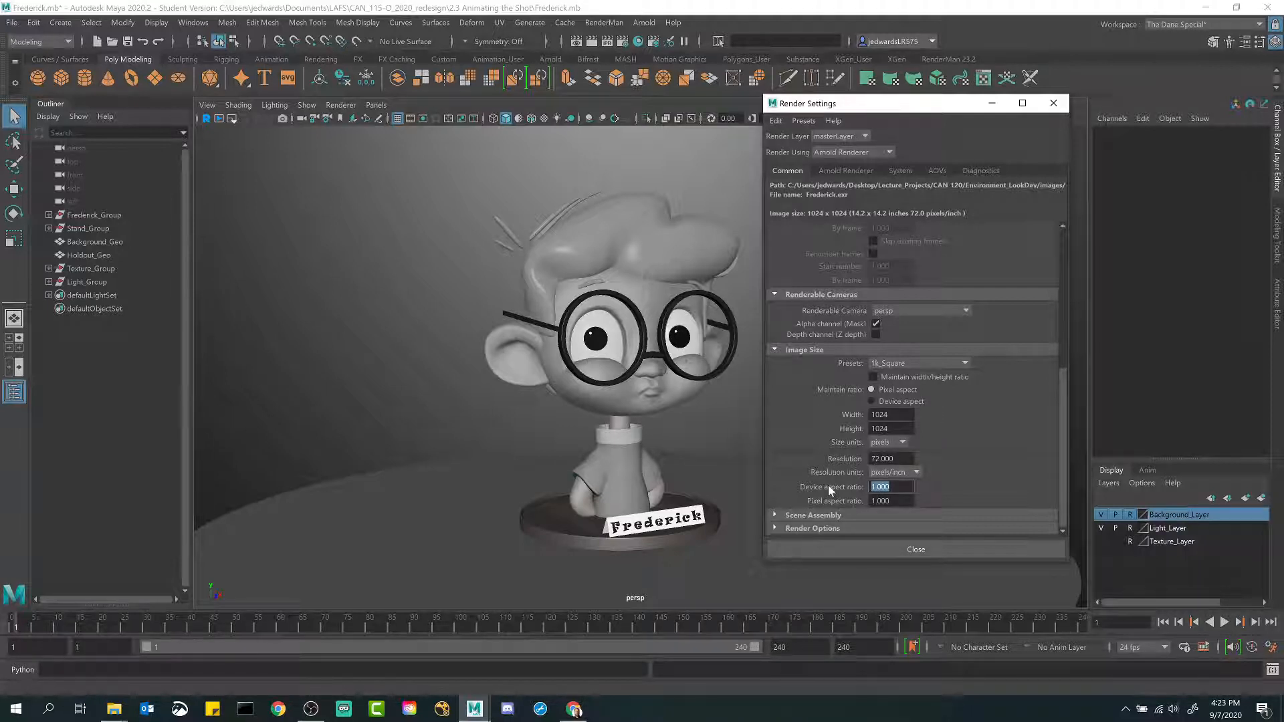
left_click(836, 549)
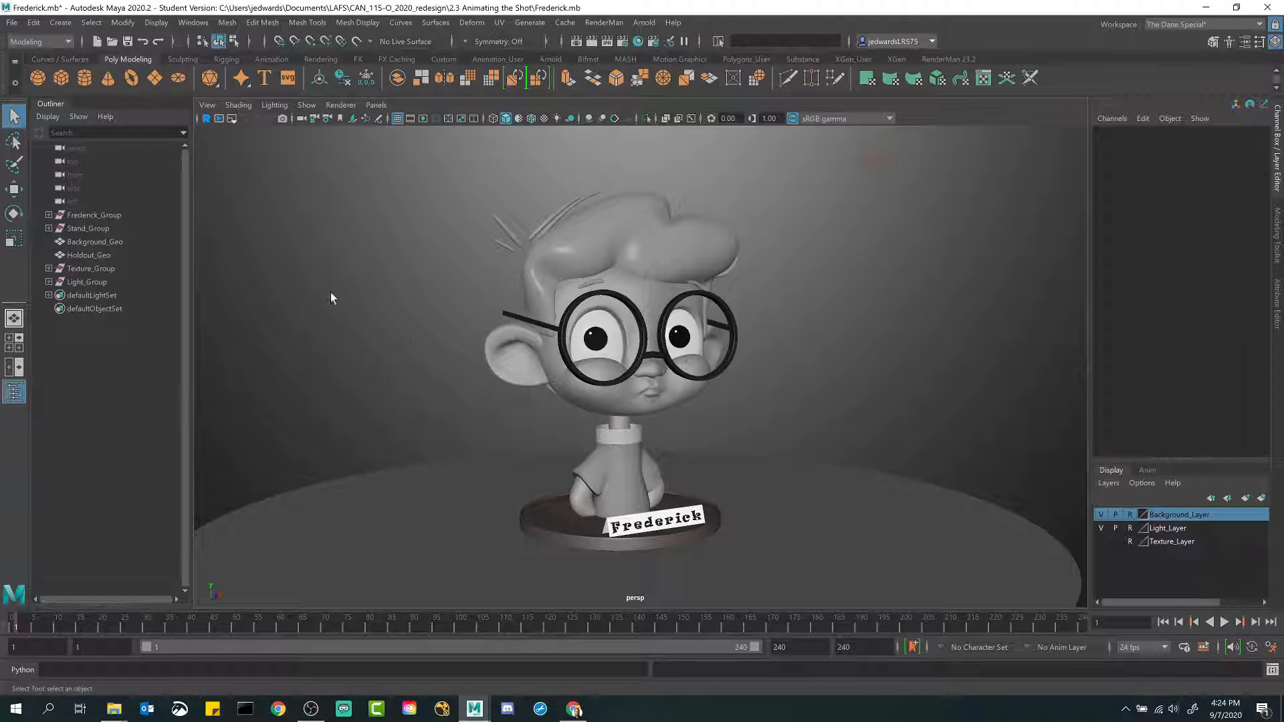
Step: Create a new camera and rename it Frederick_Cam
left_click(60, 22)
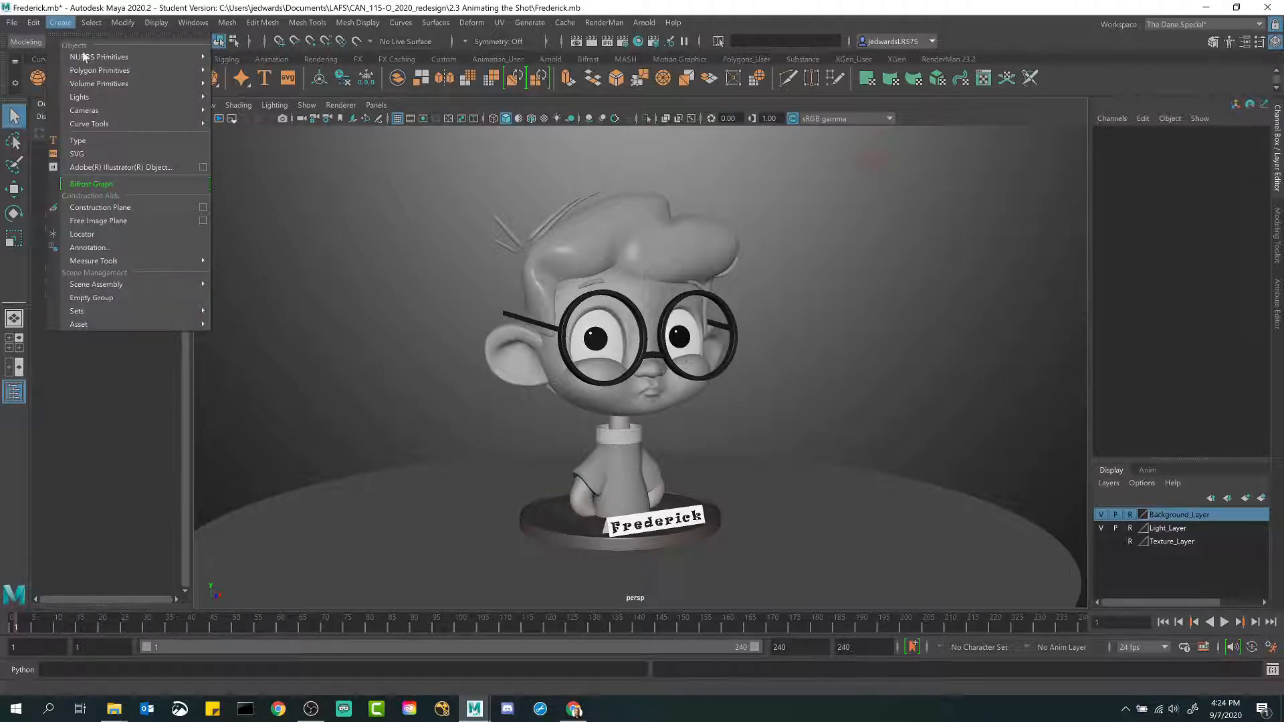
mouse_move(90, 111)
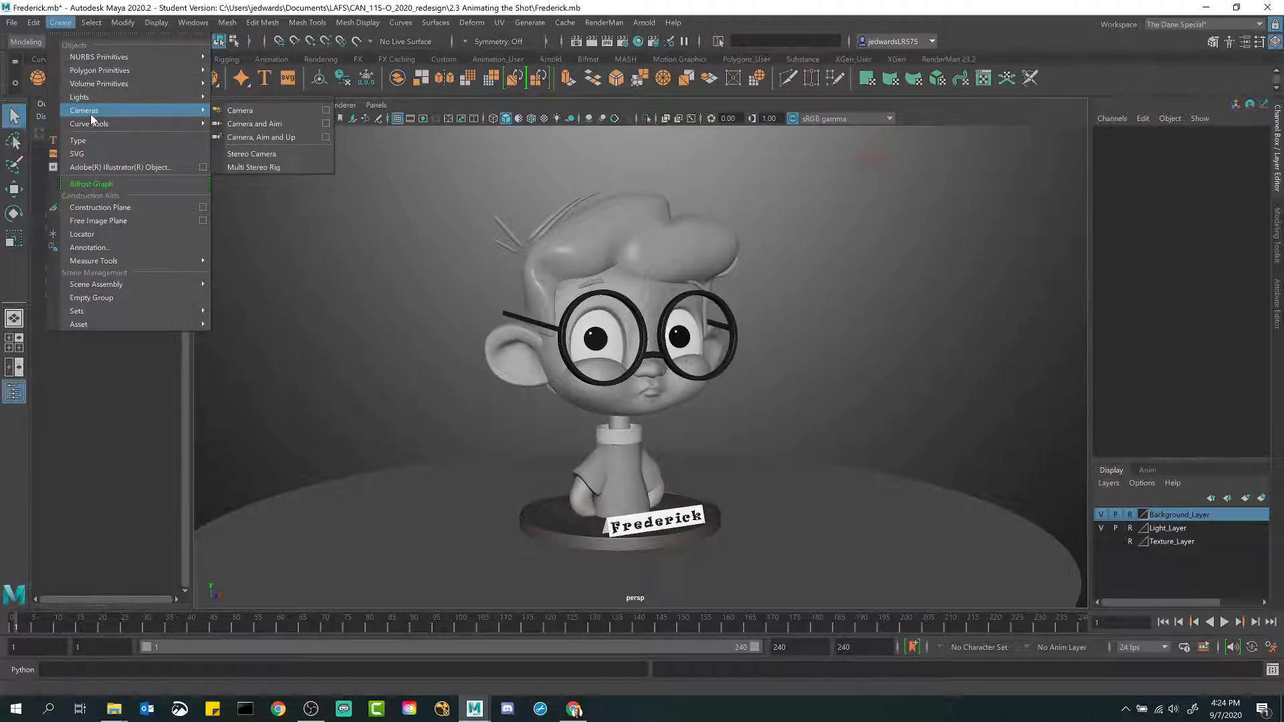
left_click(256, 115)
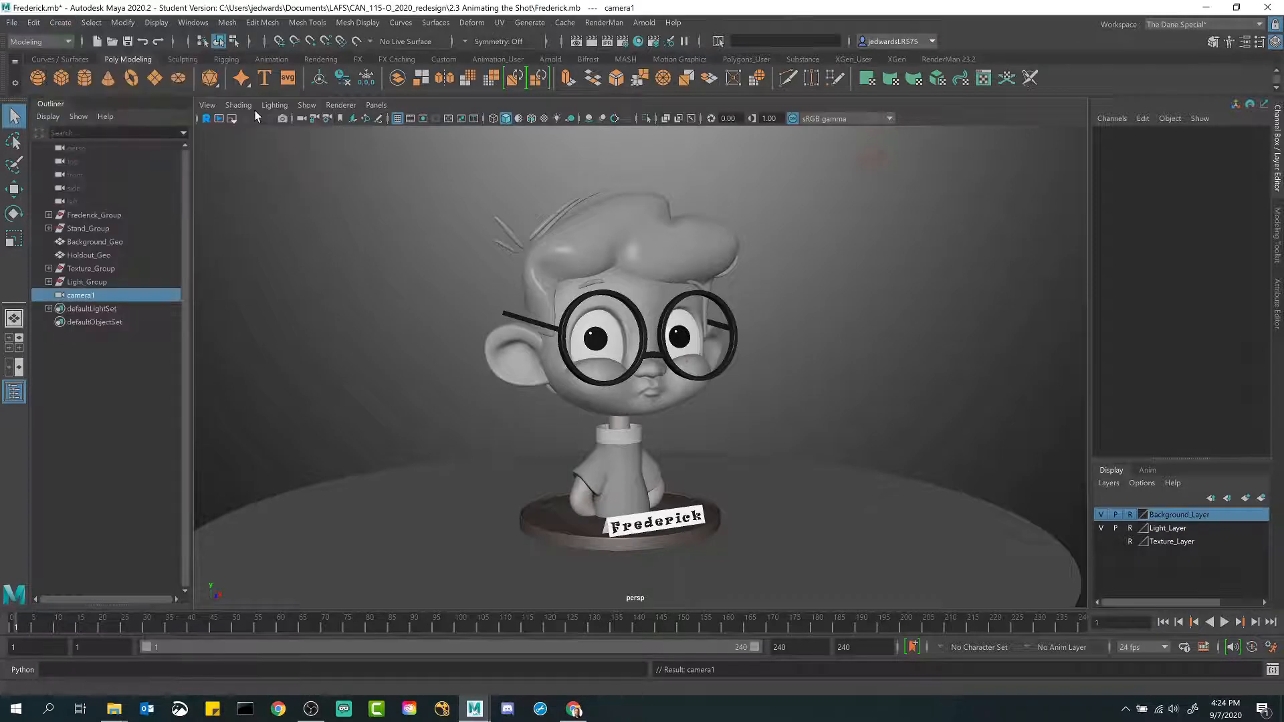
double_click(85, 296)
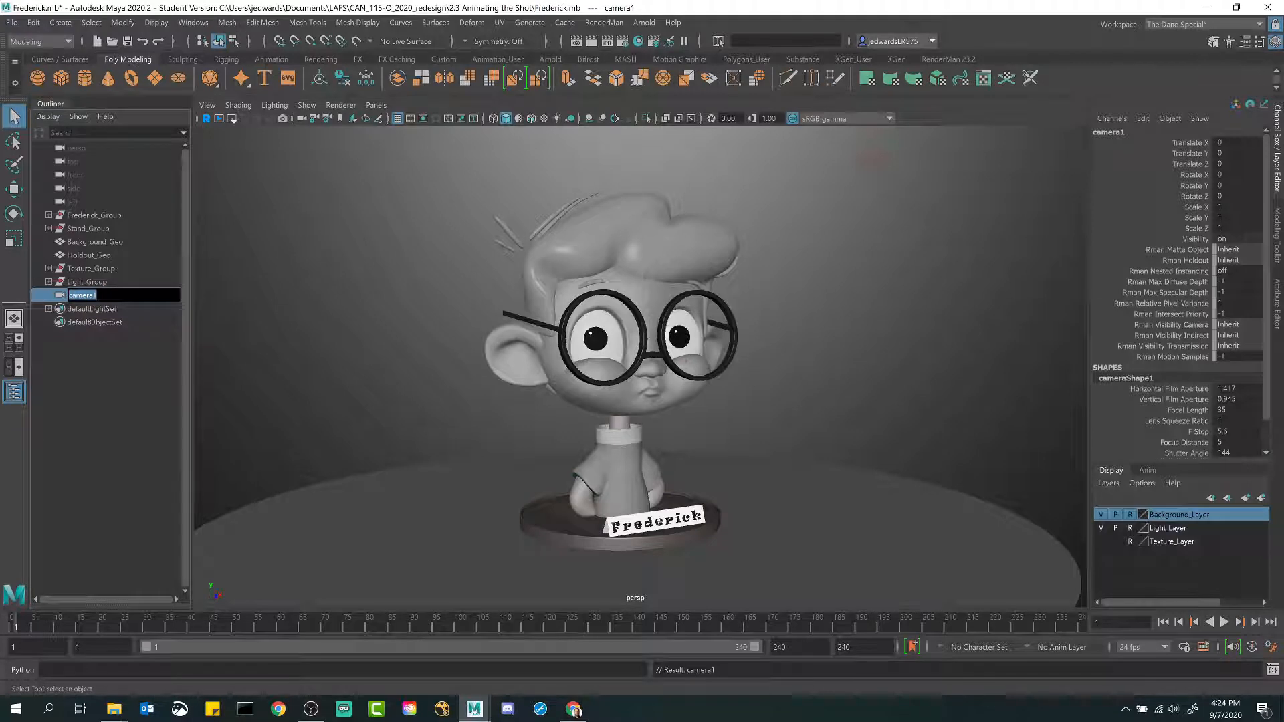
type("Frederick_Cam")
key("Return")
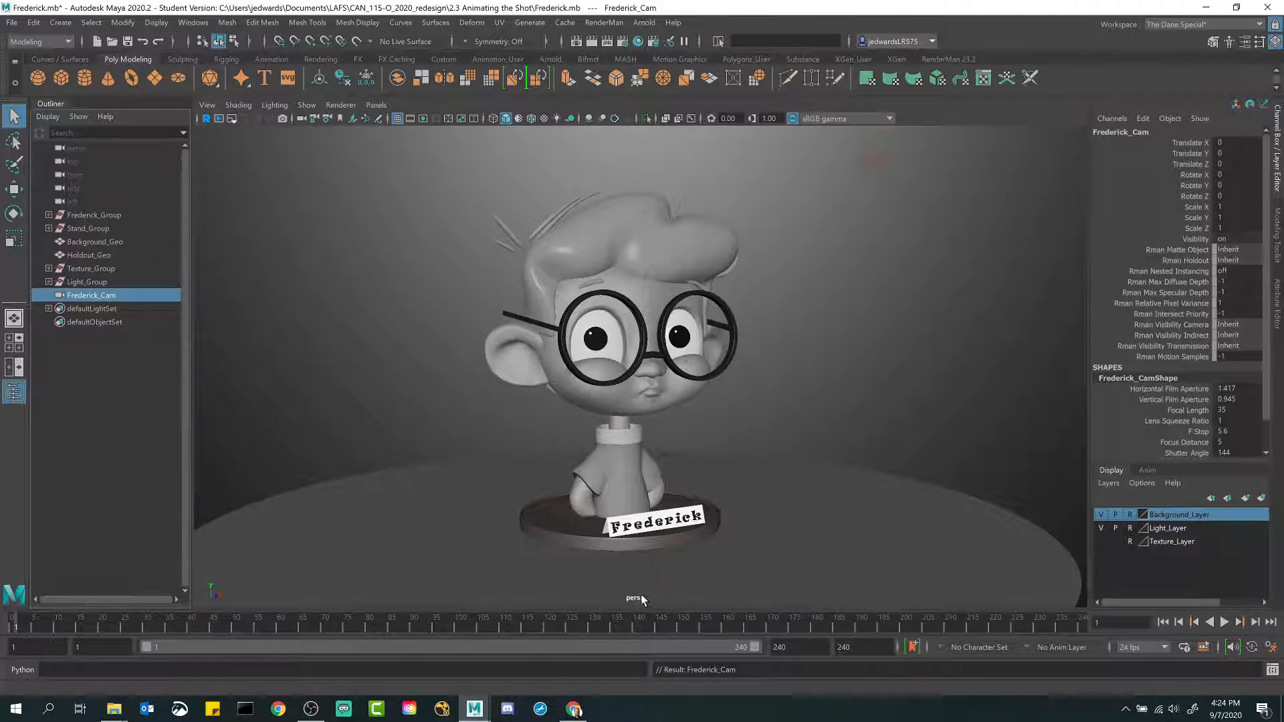
Step: Look through Frederick_Cam, frame the whole bust from the front at about Translate Z 153, and show the resolution gate
left_click(383, 106)
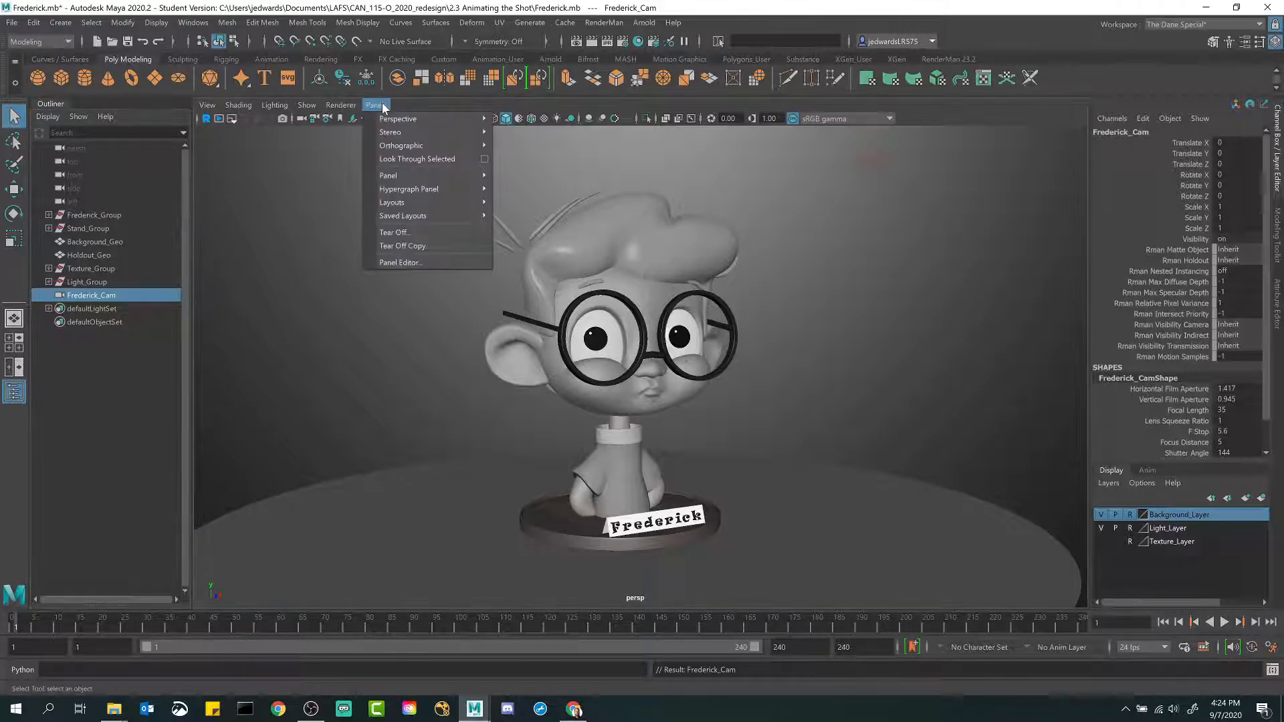
mouse_move(385, 124)
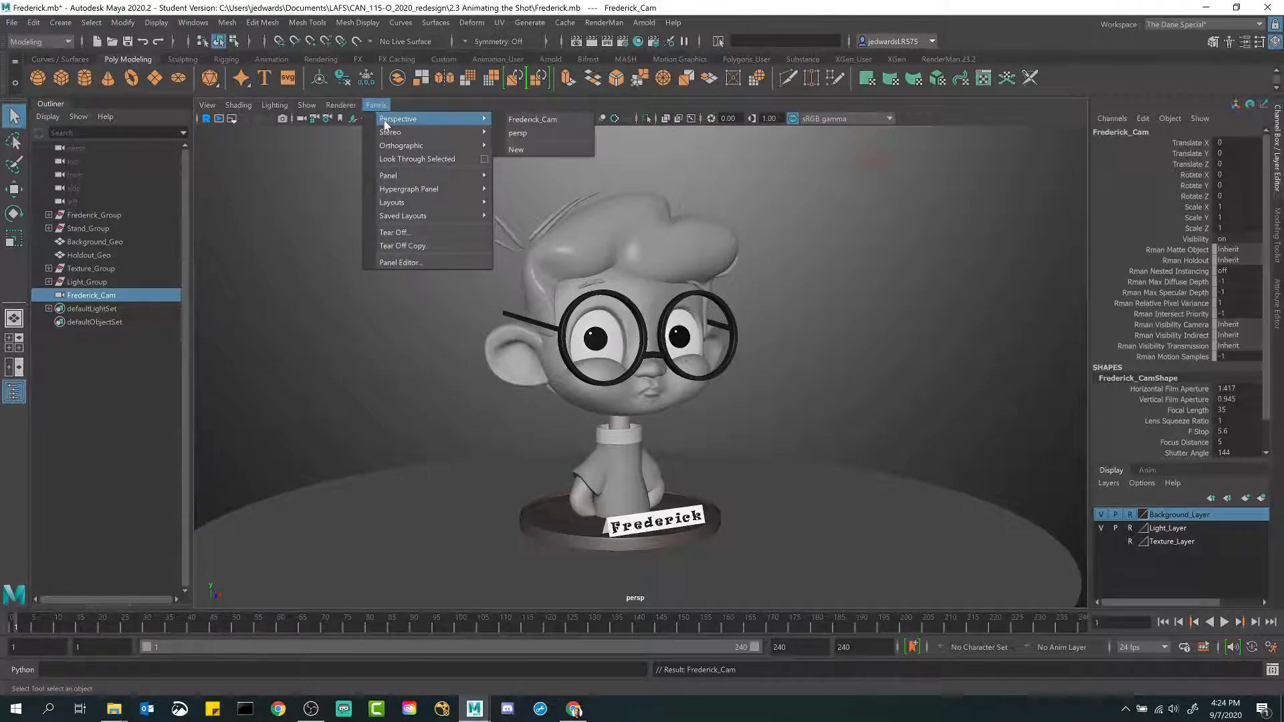
left_click(549, 119)
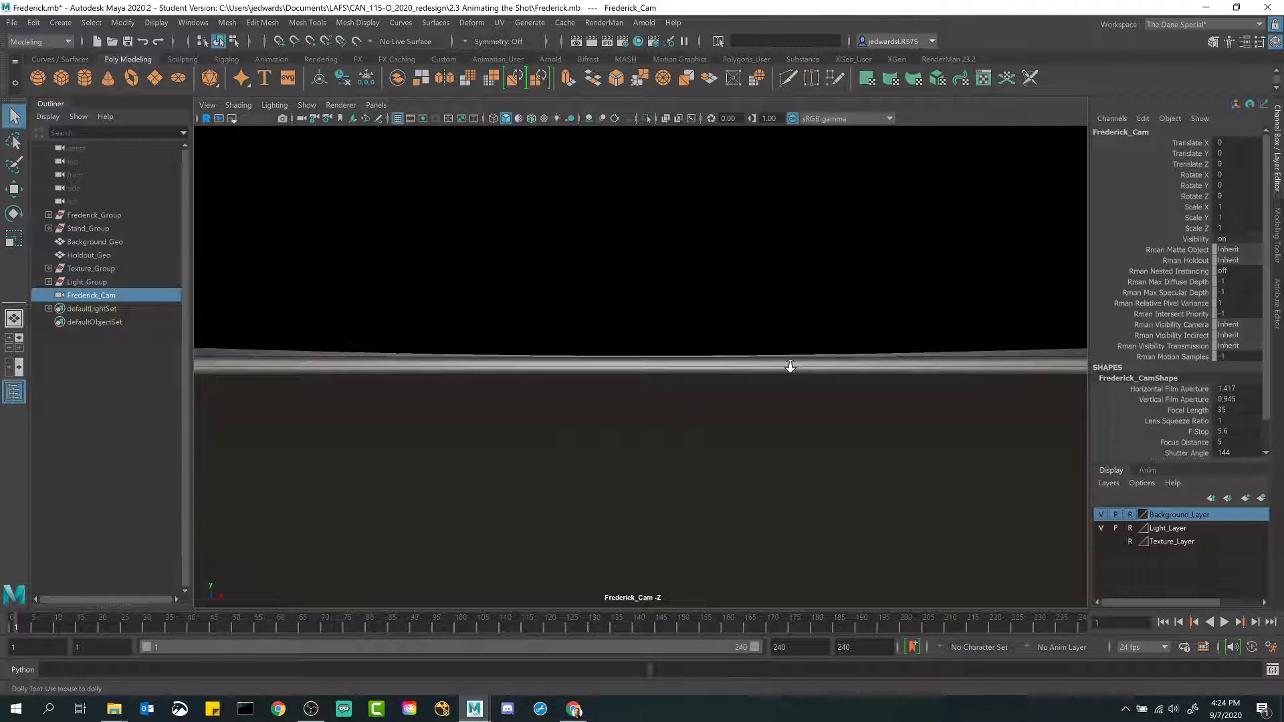
right_click_drag(789, 363, 831, 367, "alt")
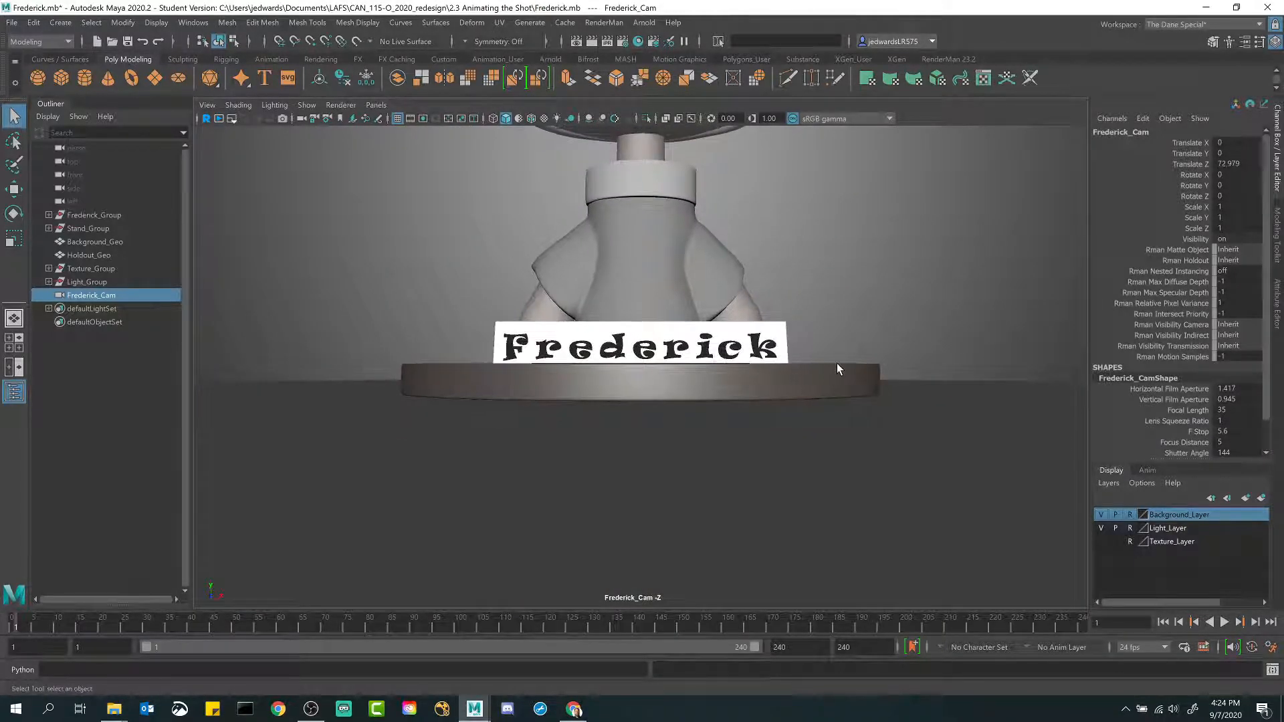
middle_click_drag(670, 183, 594, 378, "alt")
right_click_drag(594, 378, 571, 369, "alt")
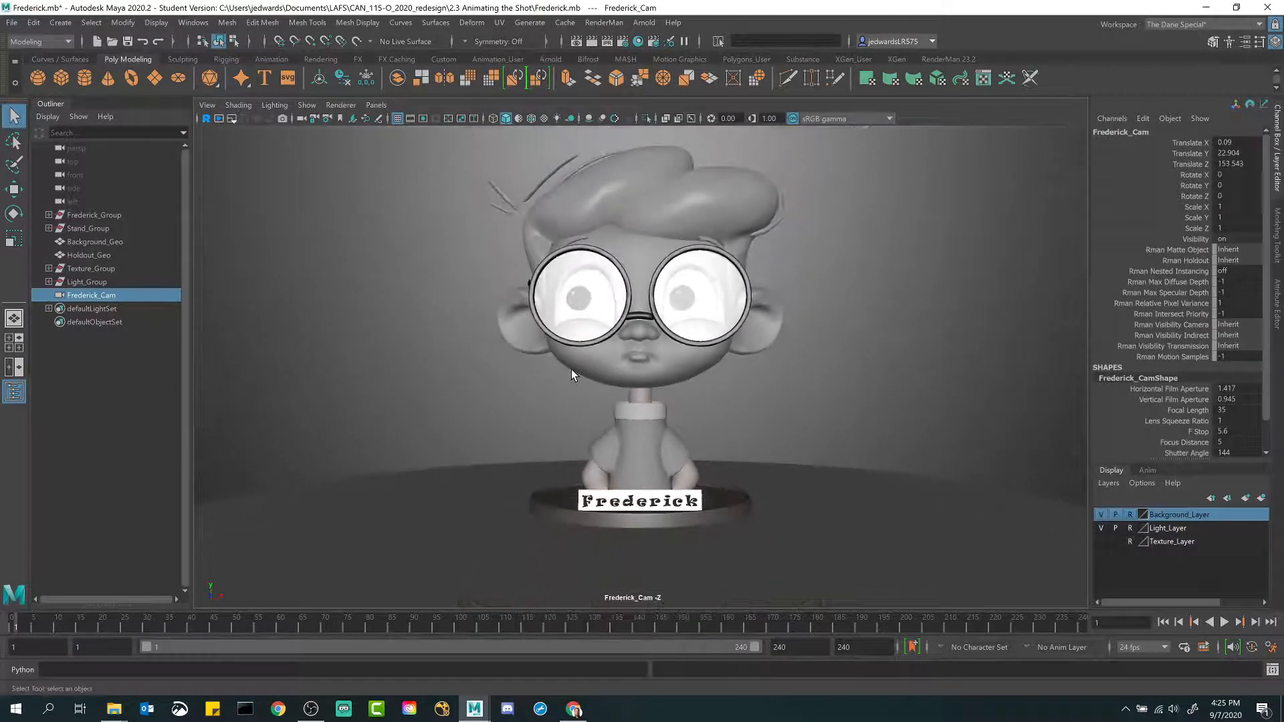
middle_click_drag(571, 370, 570, 381, "alt")
mouse_move(620, 322)
left_mouse_down("alt")
mouse_move(654, 314)
mouse_move(635, 323)
left_mouse_up("alt")
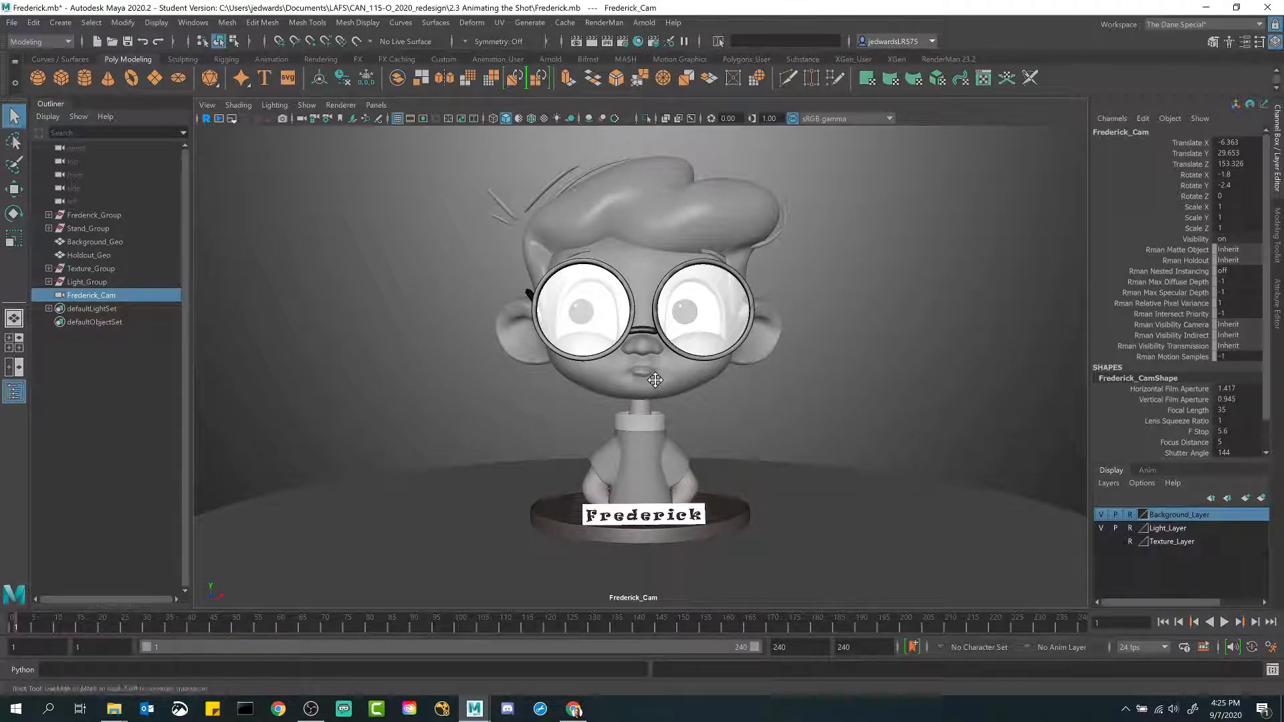
middle_click_drag(565, 299, 551, 303, "alt")
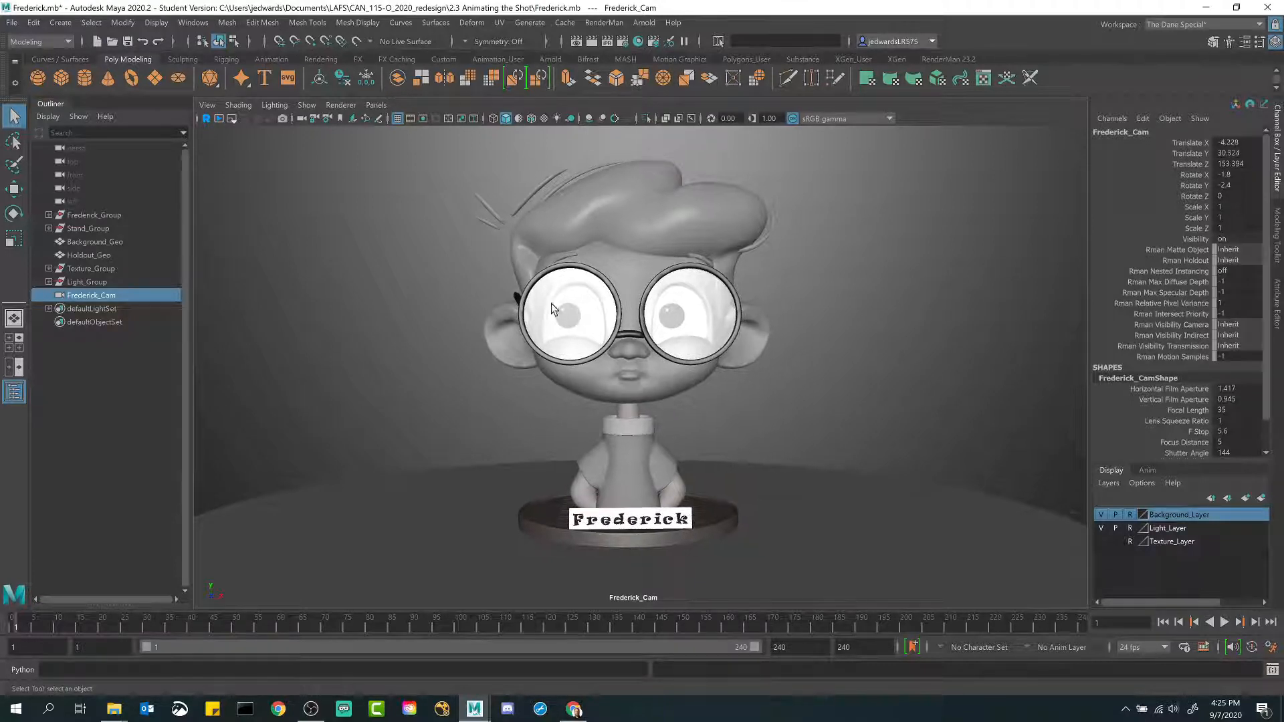
left_click(422, 122)
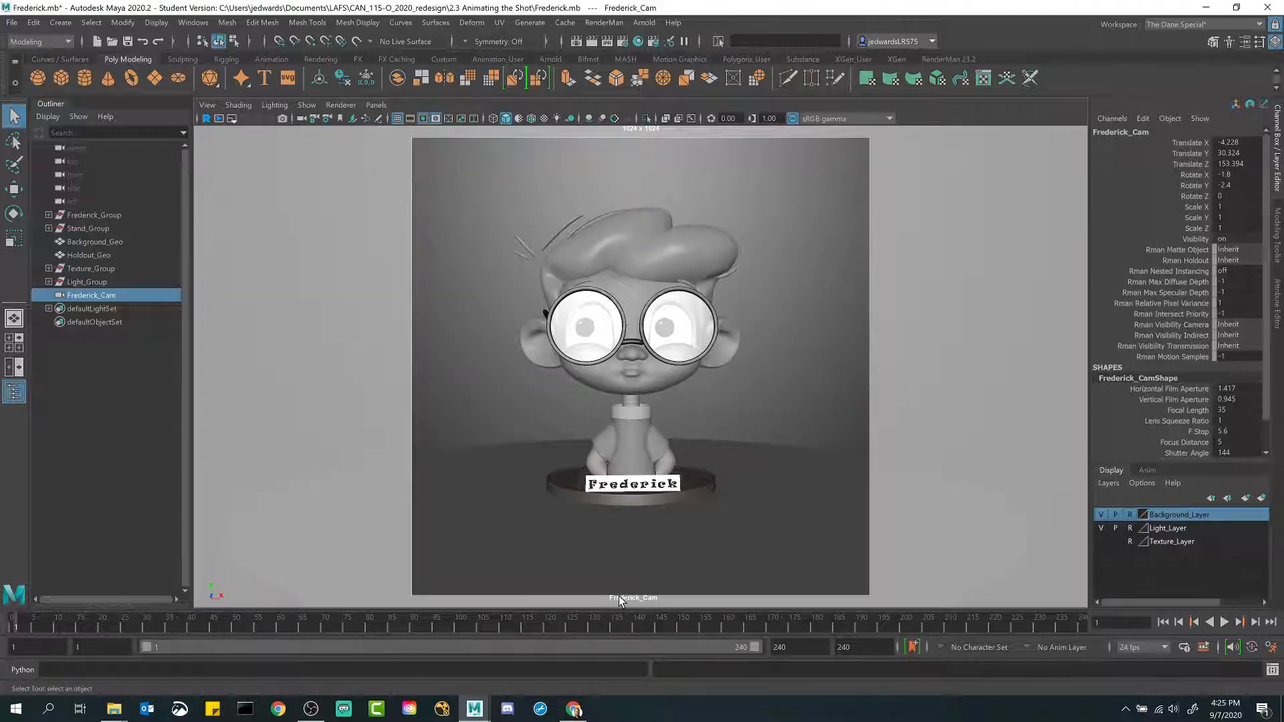
Step: Switch the viewport to the persp camera and view the bust from a slightly higher angle
left_click(369, 104)
mouse_move(383, 126)
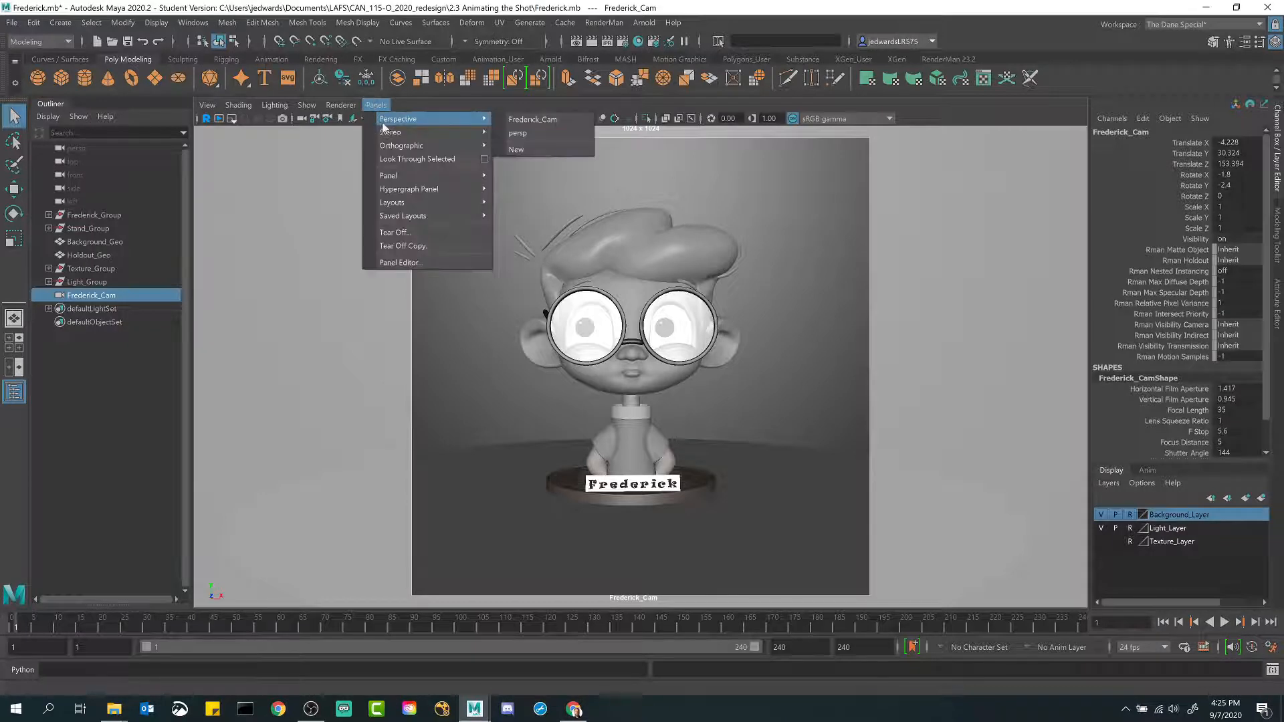
left_click(532, 130)
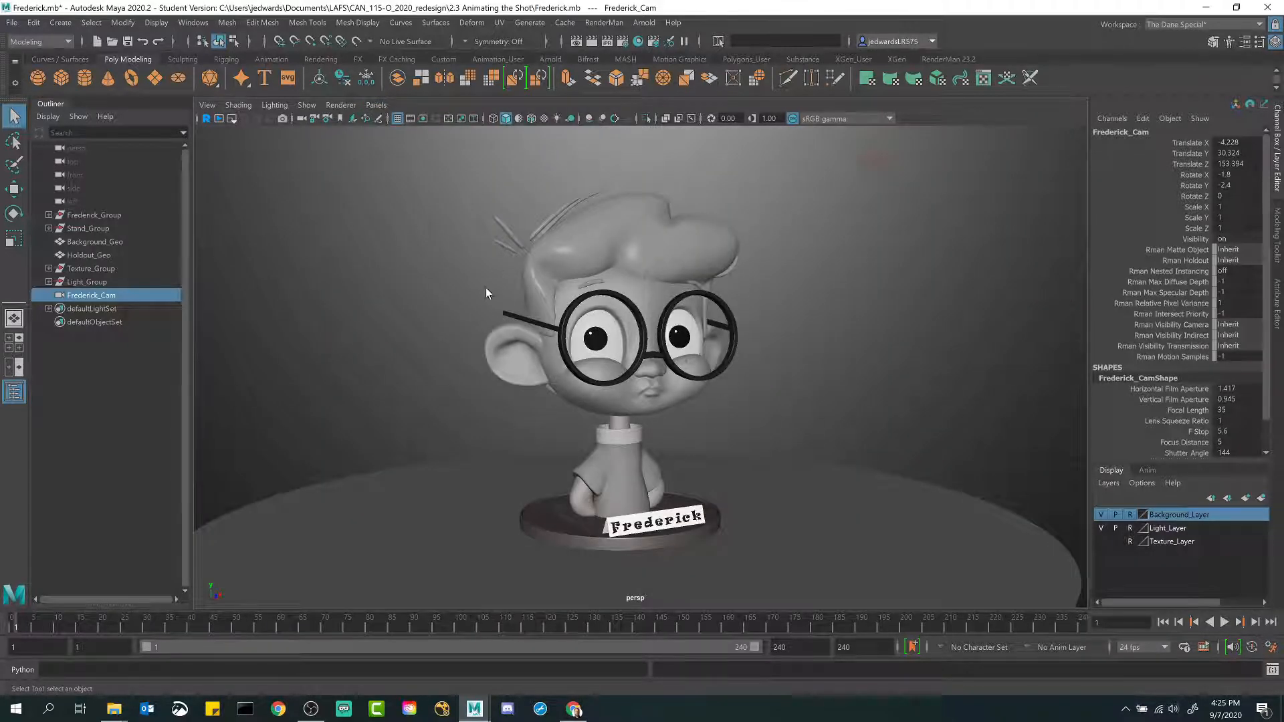
left_click_drag(622, 594, 644, 401, "alt")
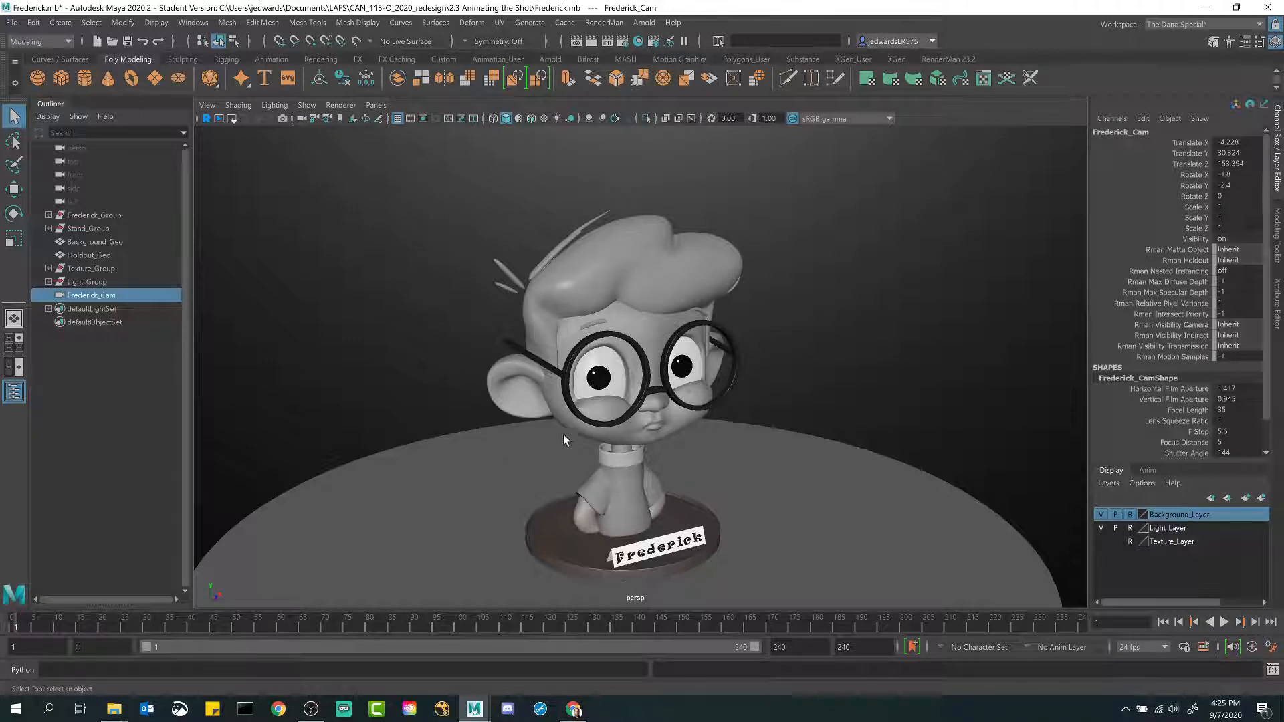
Step: Return to the Frederick_Cam view and tighten the framing on the bust to about Translate Z 123
left_click(377, 105)
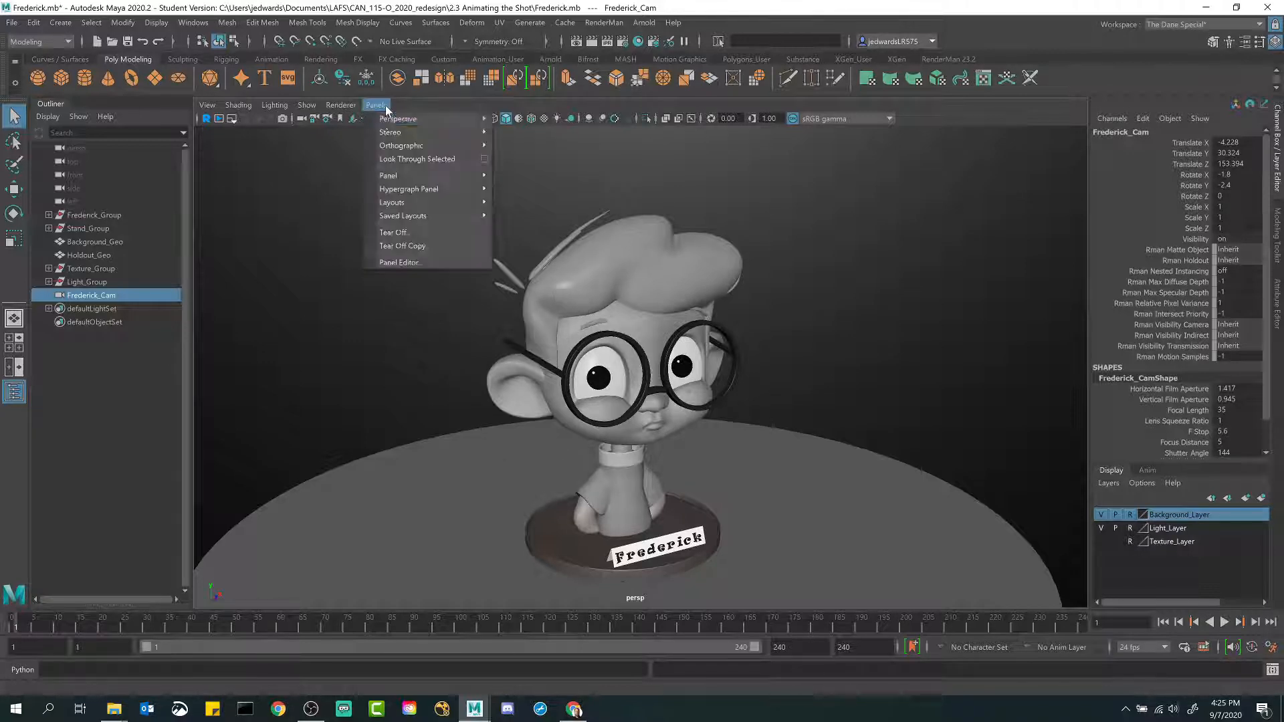
mouse_move(499, 115)
left_click(568, 118)
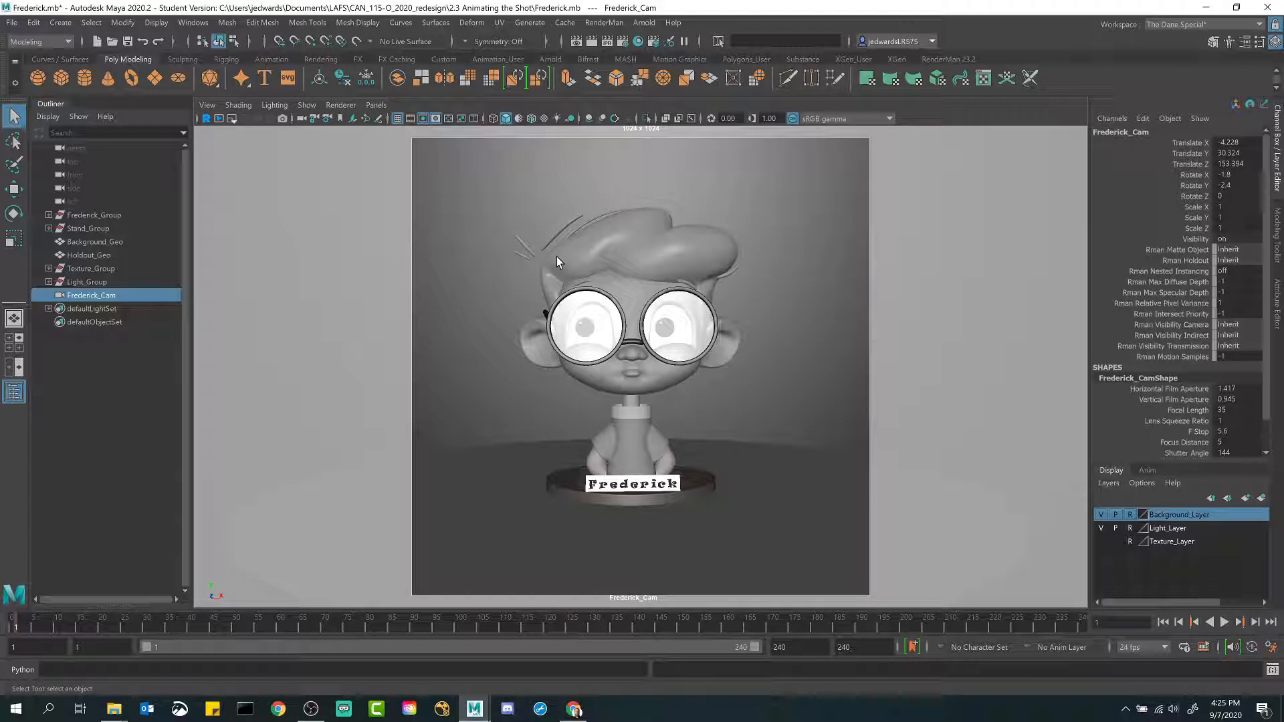
middle_click_drag(613, 331, 623, 336, "alt")
right_click_drag(624, 337, 671, 372, "alt")
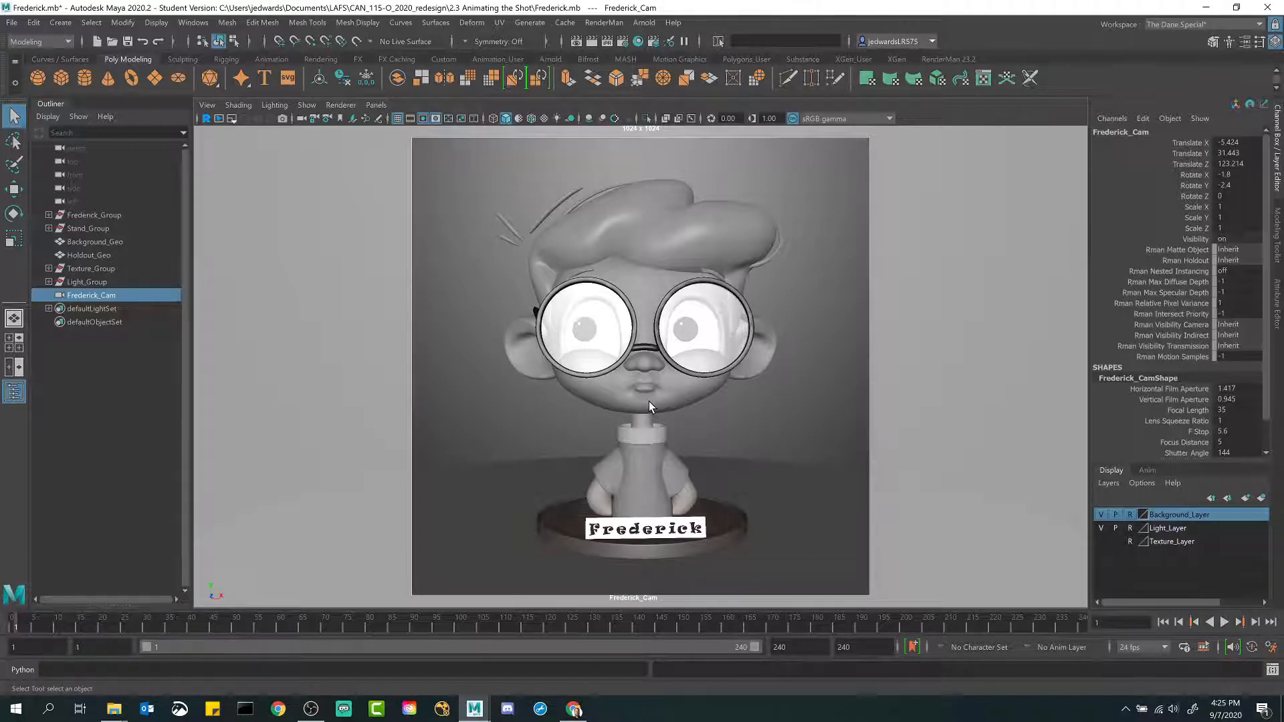
Step: Split the workspace into two side-by-side views and turn off textures and scene lighting in the persp view
left_click(375, 105)
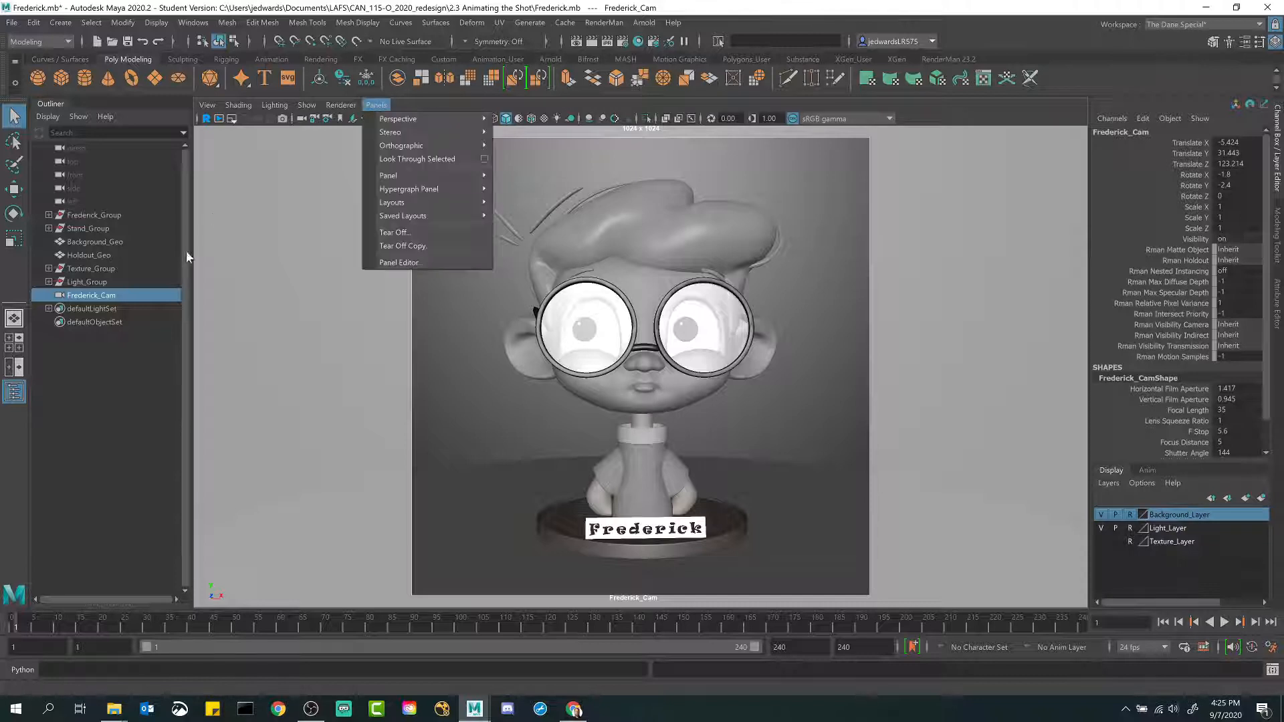
left_click(14, 368)
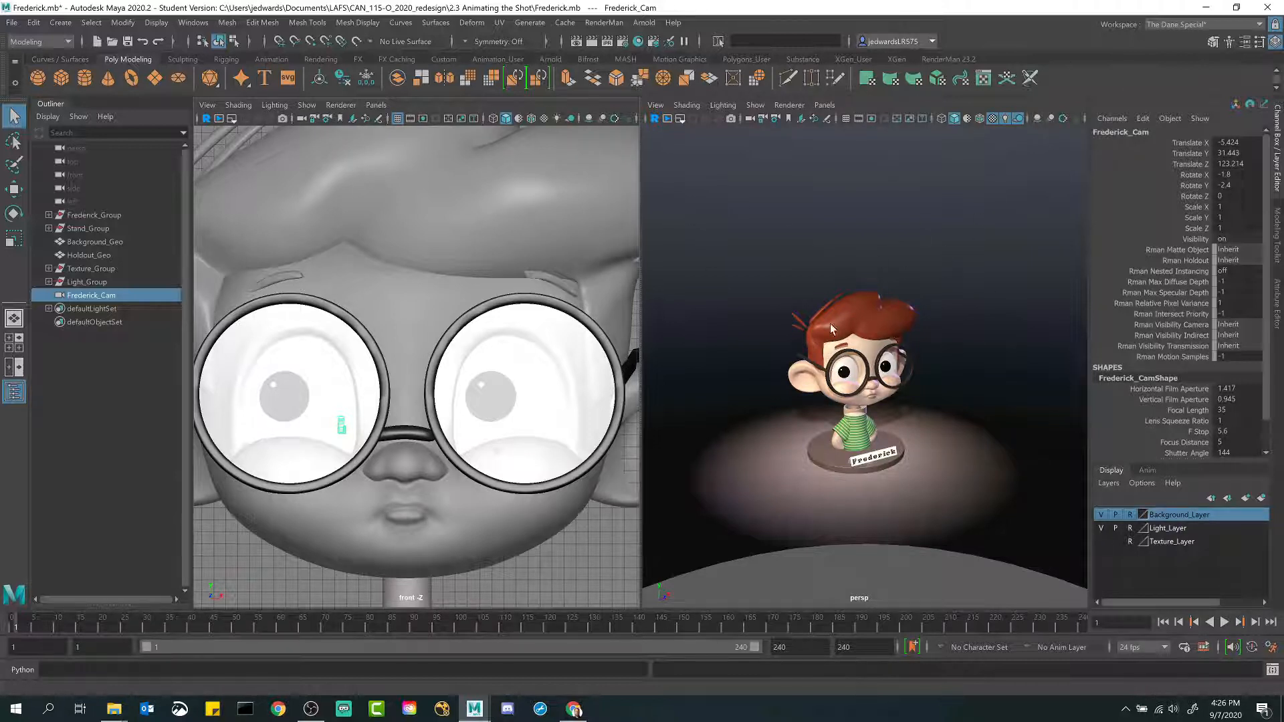
left_click(1004, 120)
left_click(1005, 119)
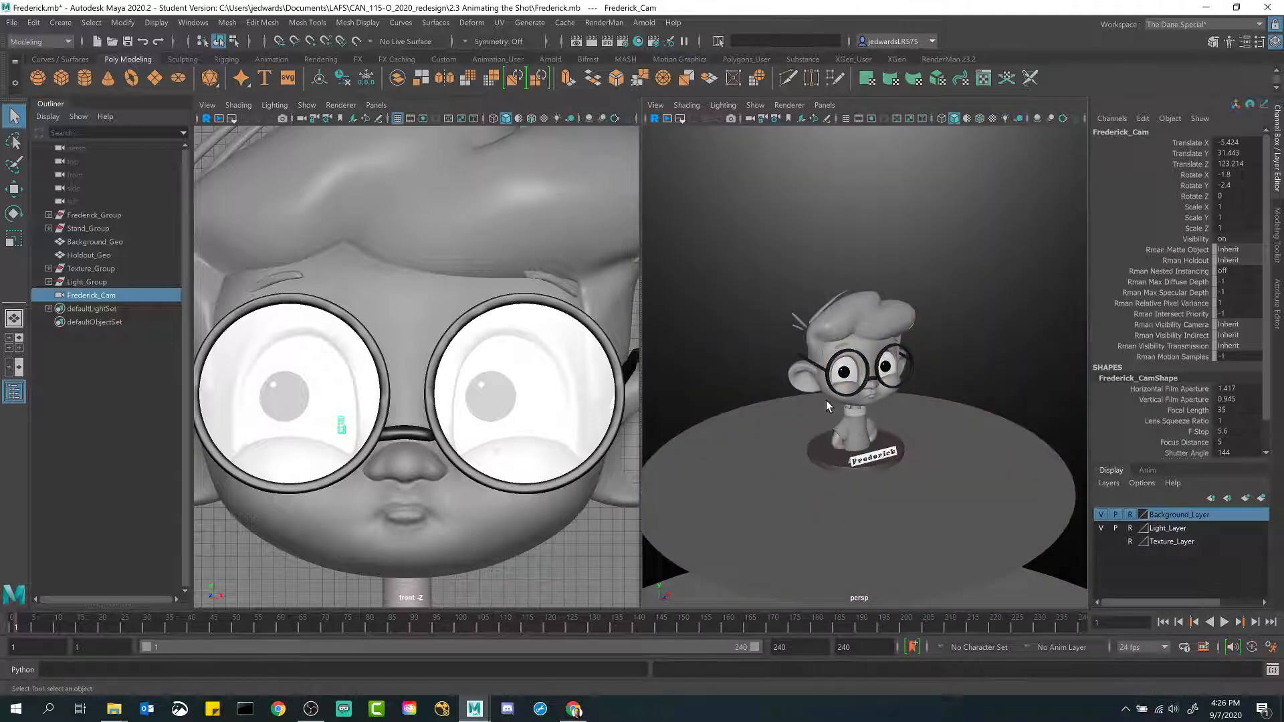
key("alt")
Step: Assign the persp camera to the front view's pane and Frederick_Cam to the other pane
left_click(376, 106)
mouse_move(394, 119)
left_click(533, 133)
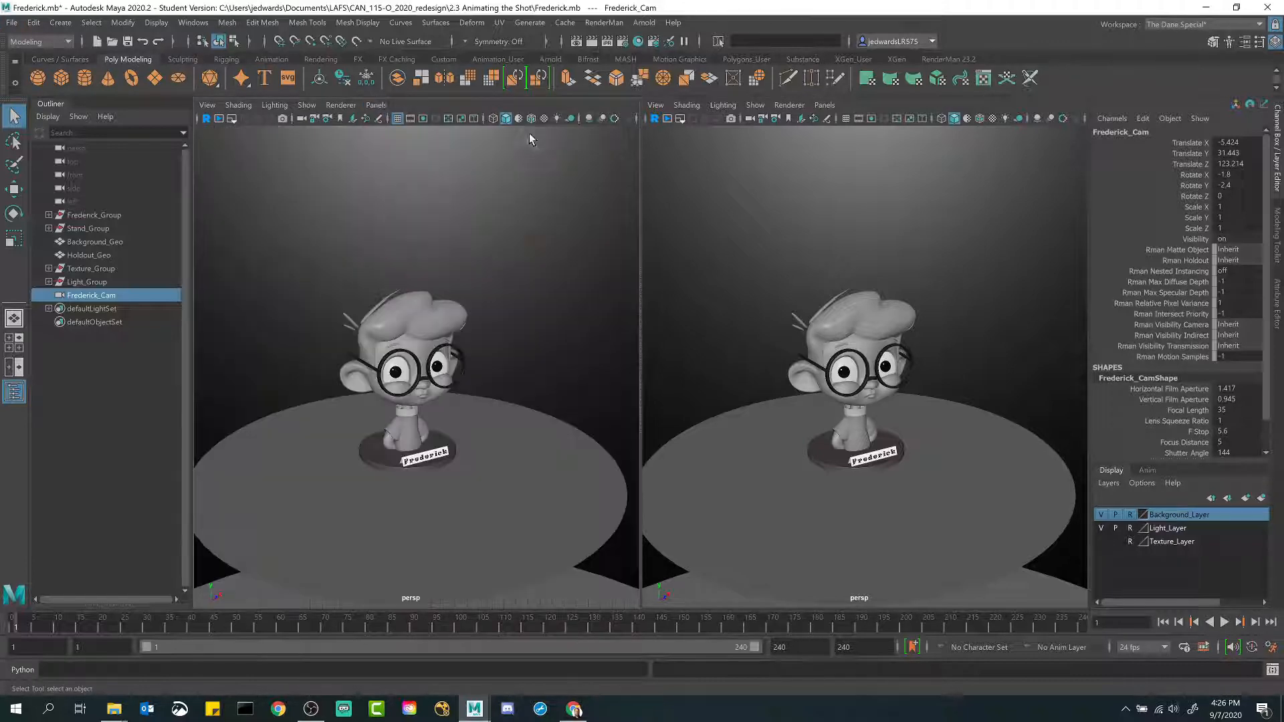
left_click(825, 105)
mouse_move(835, 119)
left_click(969, 119)
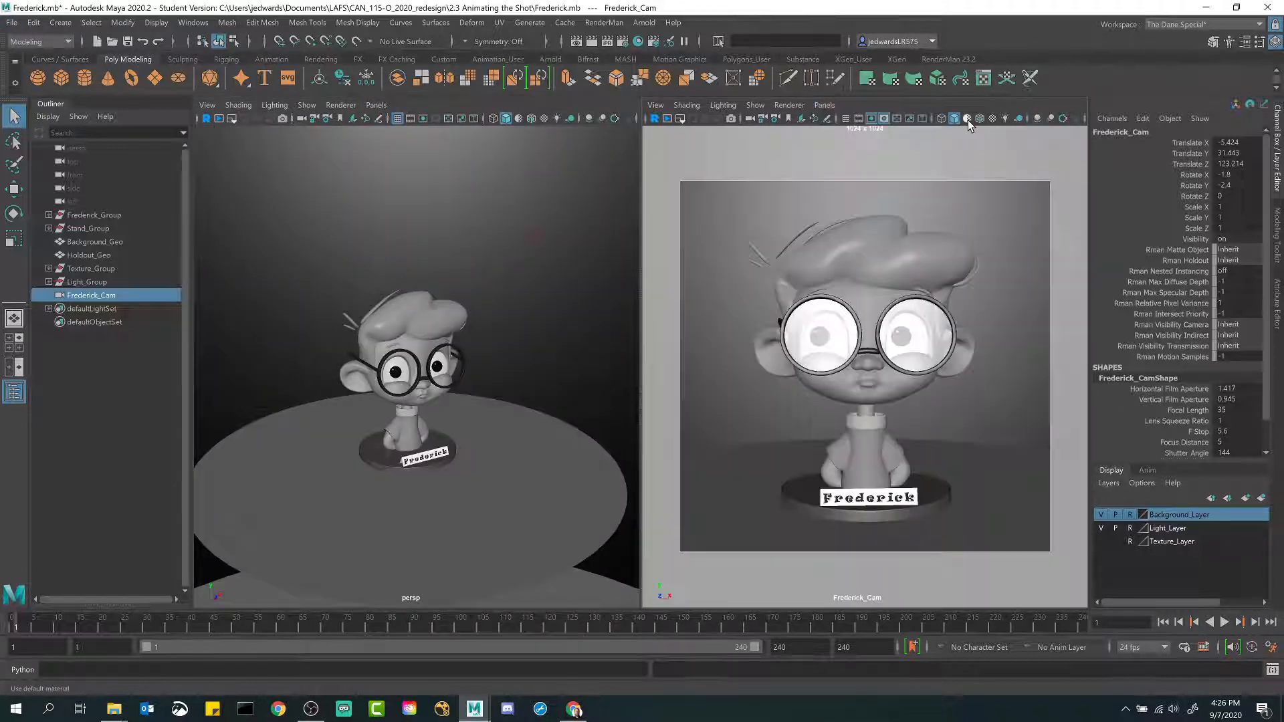
Step: Enlarge the Frederick_Cam icon in the persp view by setting the camera's Scale X, Y and Z to 5
left_click_drag(361, 328, 493, 303, "alt")
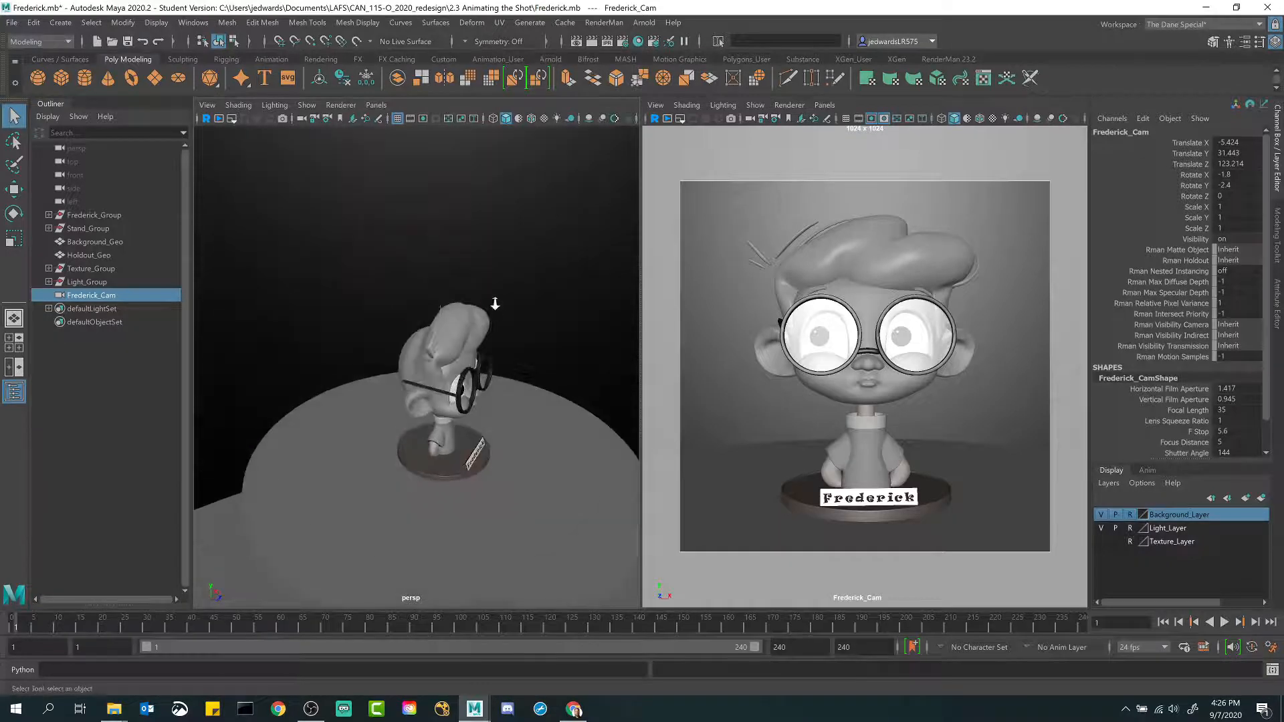
right_click_drag(492, 304, 420, 309, "alt")
middle_click_drag(419, 309, 396, 300, "alt")
right_click_drag(396, 300, 424, 326, "alt")
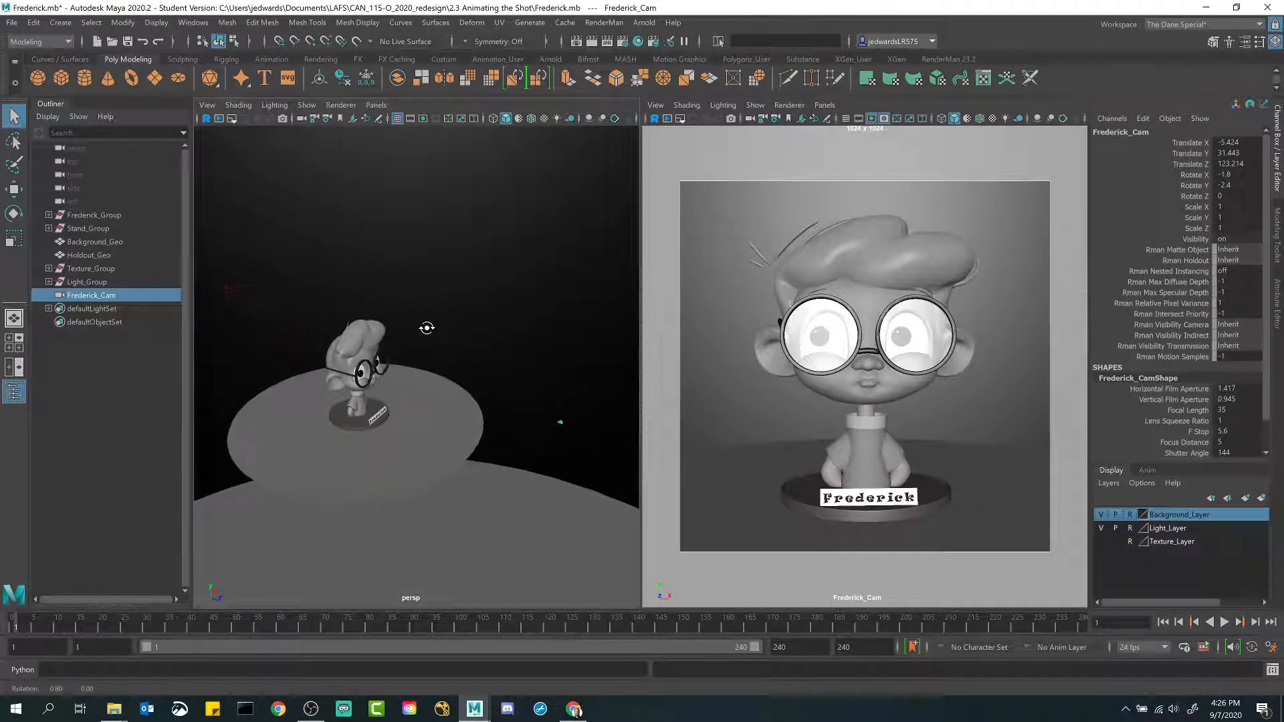
left_click_drag(424, 326, 446, 350, "alt")
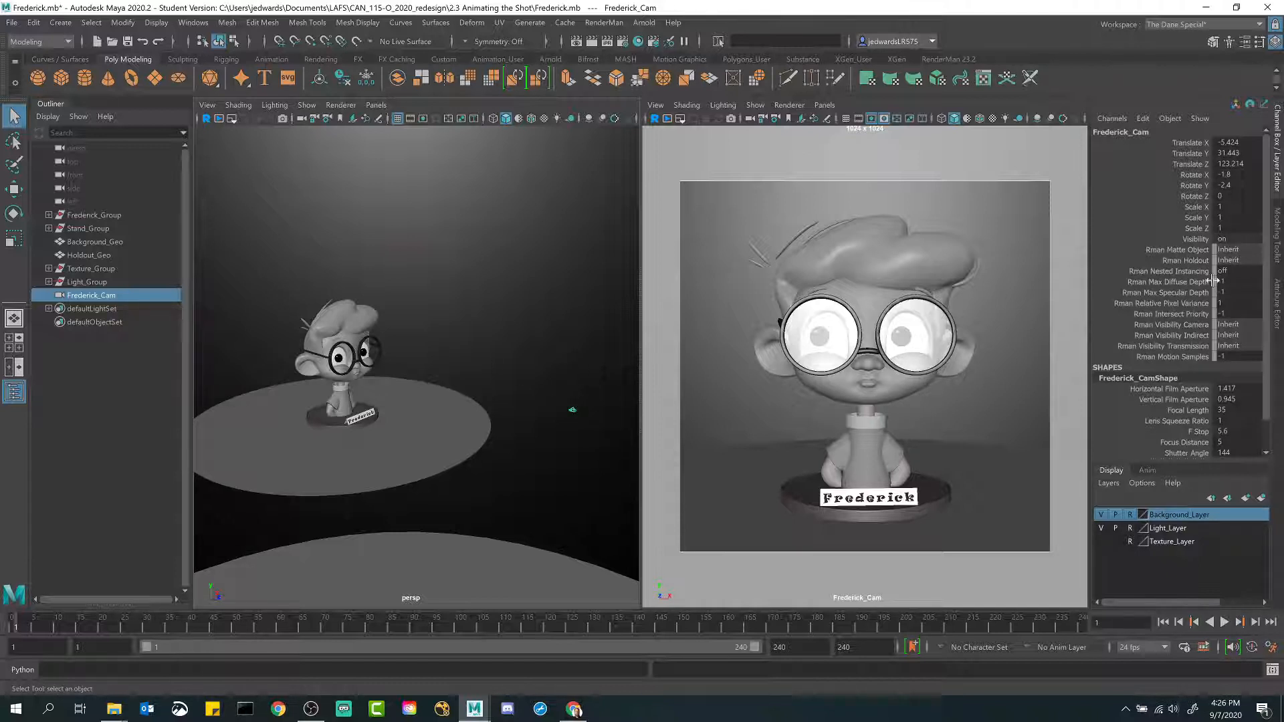
left_click_drag(1229, 208, 1229, 225)
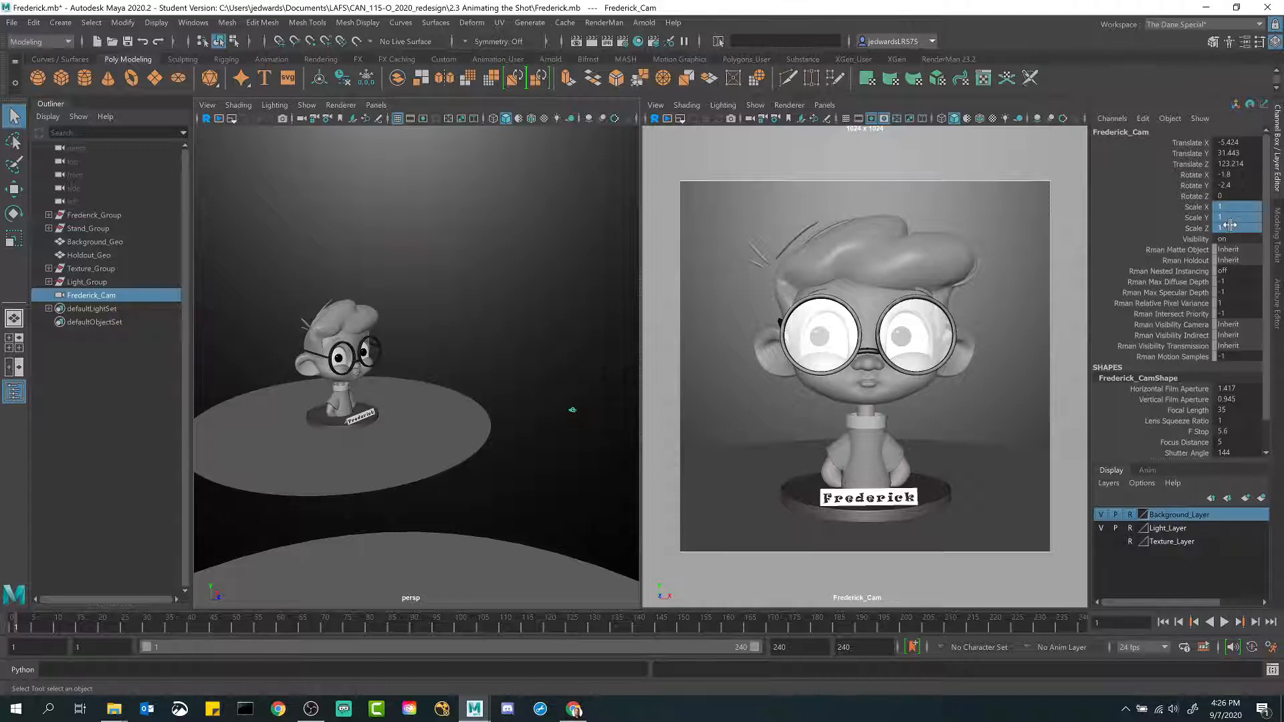
left_click(1229, 226)
key("Return")
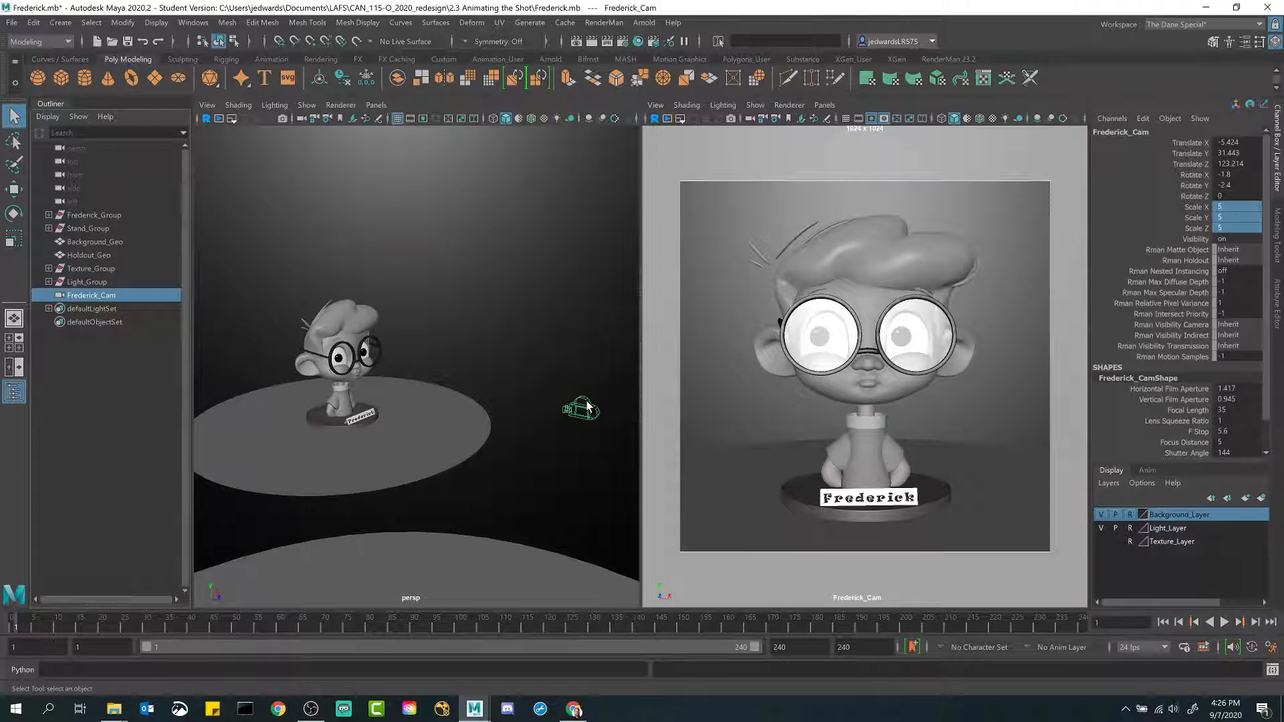
Step: Examine where Frederick_Cam sits relative to the bust in the persp view, from overhead, close up and from raised front angles
right_click_drag(573, 401, 434, 379, "alt")
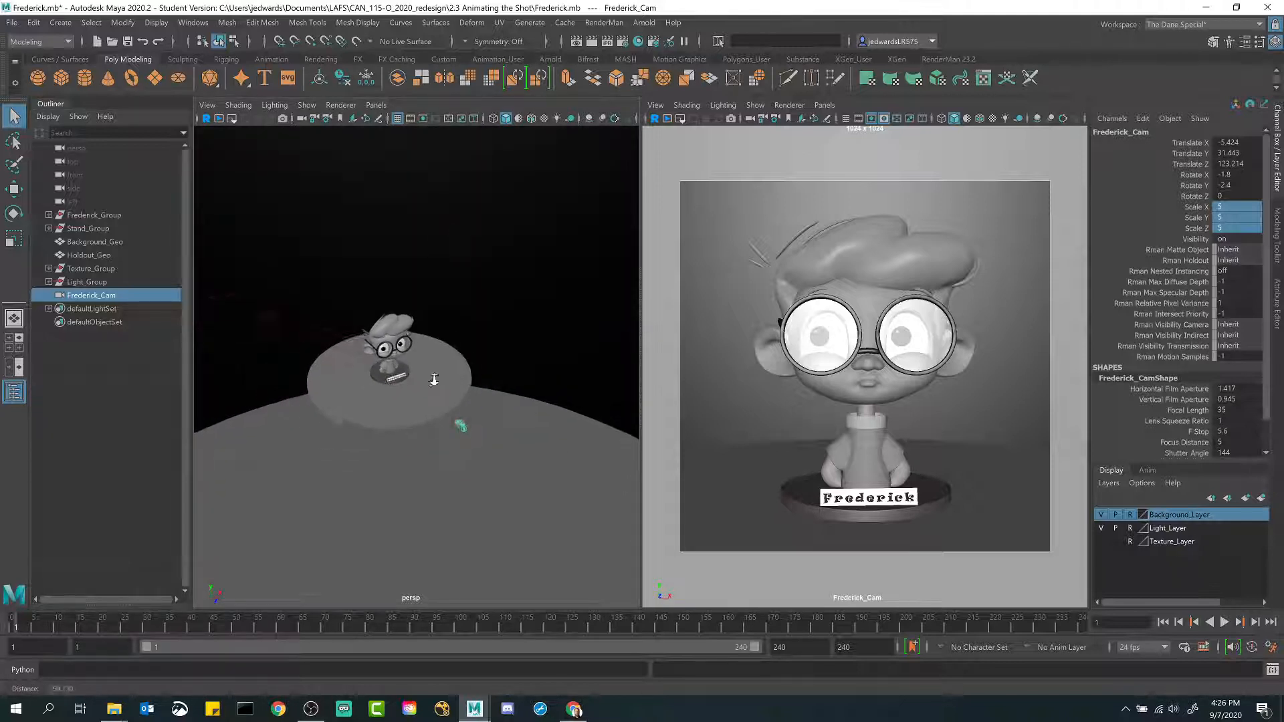
left_click_drag(434, 380, 460, 421, "alt")
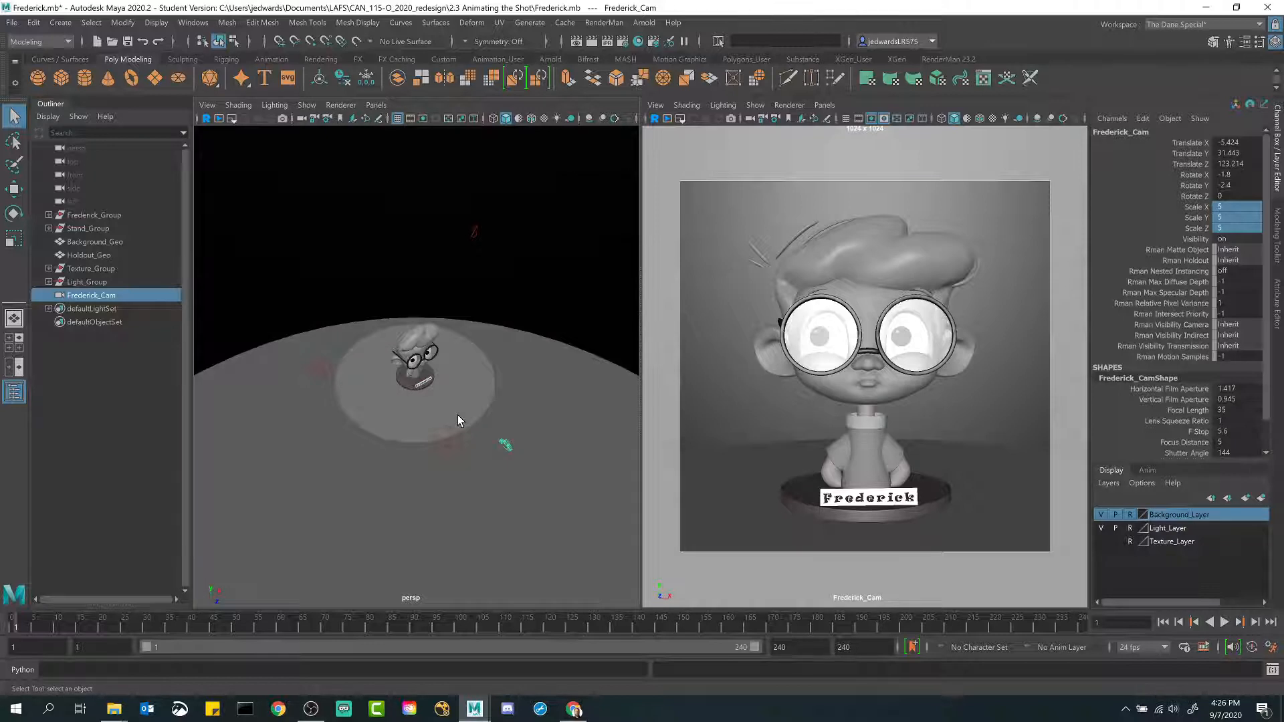
left_click_drag(458, 415, 528, 386, "alt")
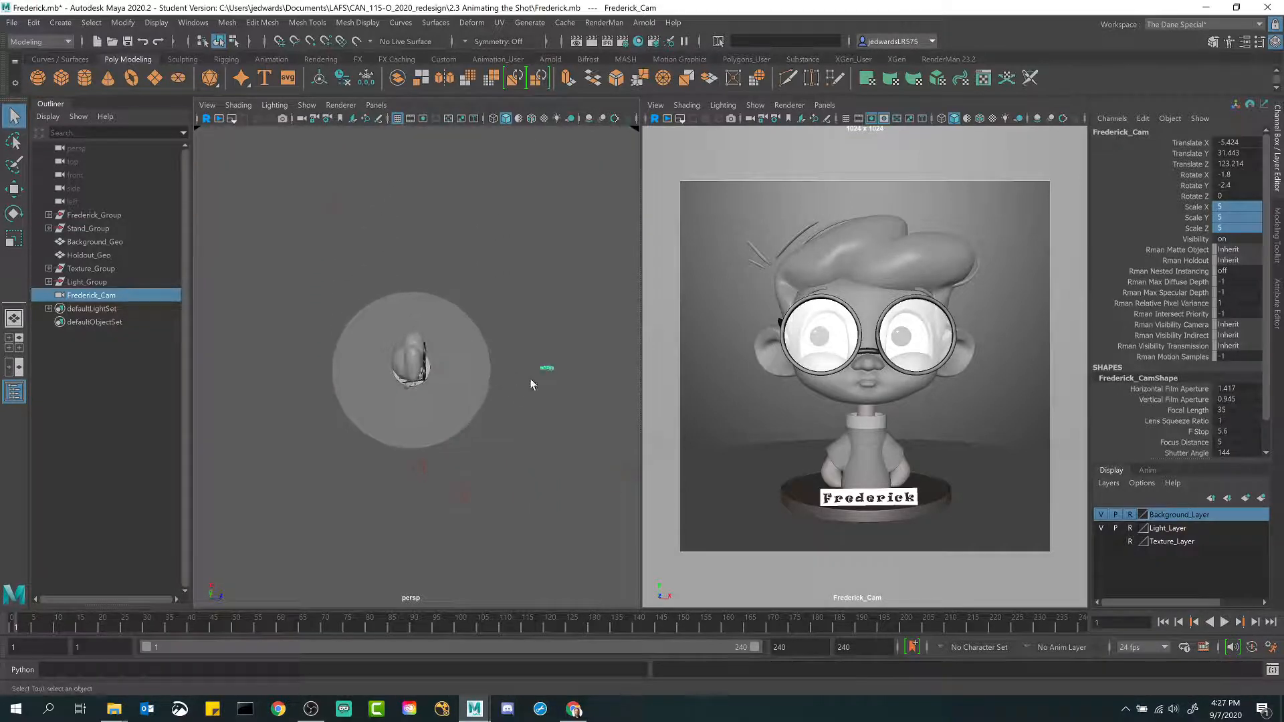
right_click_drag(529, 386, 541, 389, "alt")
middle_click_drag(540, 389, 555, 399, "alt")
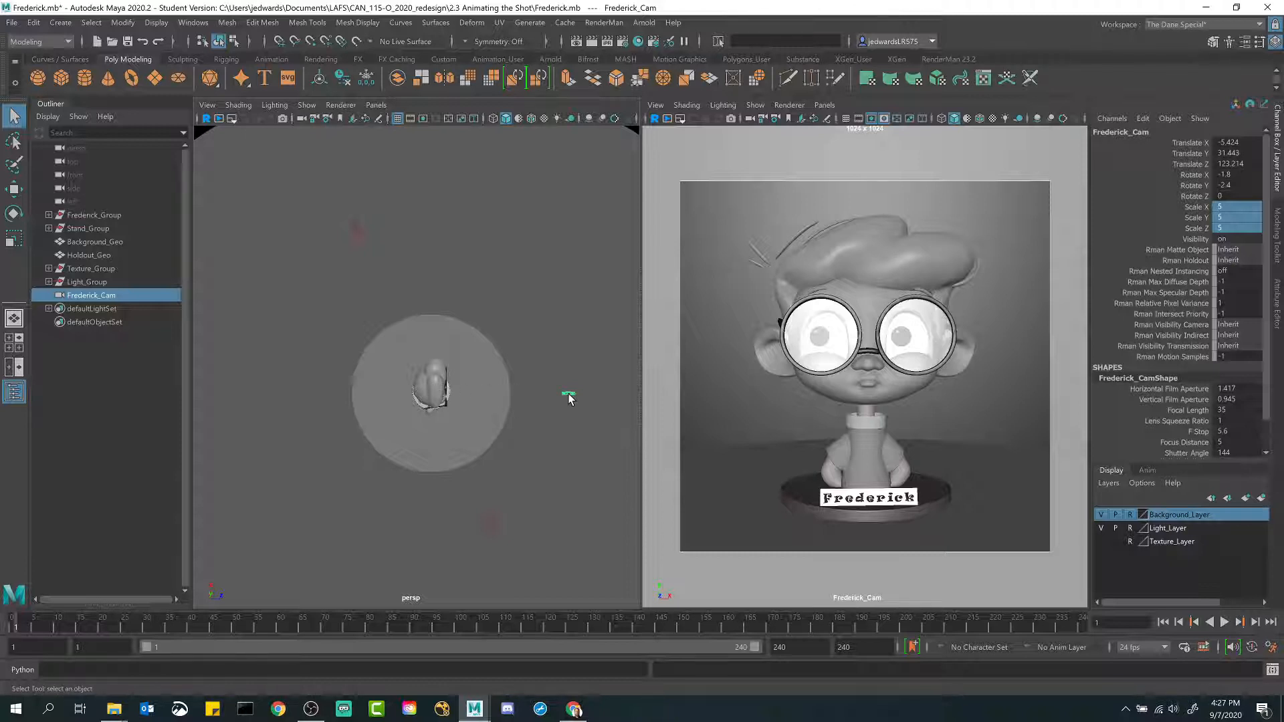
left_click_drag(564, 415, 452, 412, "alt")
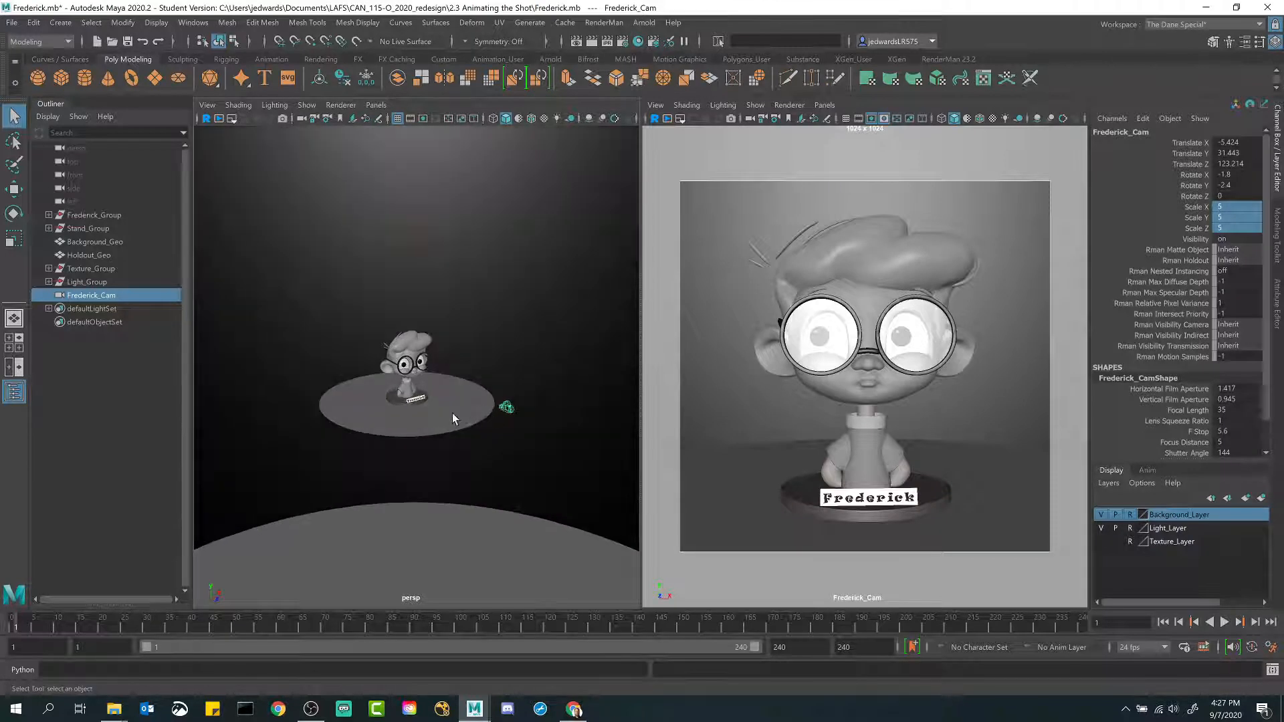
right_click_drag(452, 412, 504, 464, "alt")
middle_click_drag(503, 465, 485, 458, "alt")
mouse_move(487, 463)
left_mouse_down("alt")
mouse_move(476, 453)
mouse_move(494, 456)
left_mouse_up("alt")
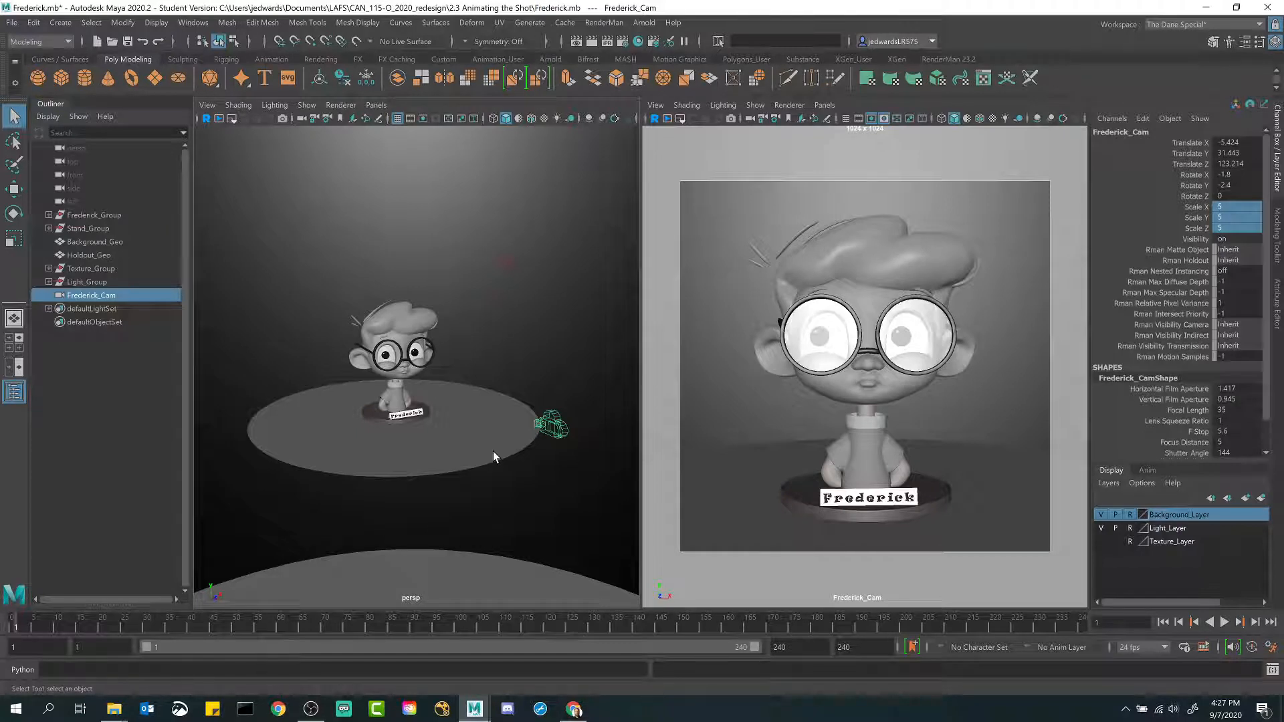
left_click_drag(493, 457, 502, 464, "alt")
right_click_drag(501, 464, 400, 374, "alt")
middle_click_drag(400, 375, 406, 349, "alt")
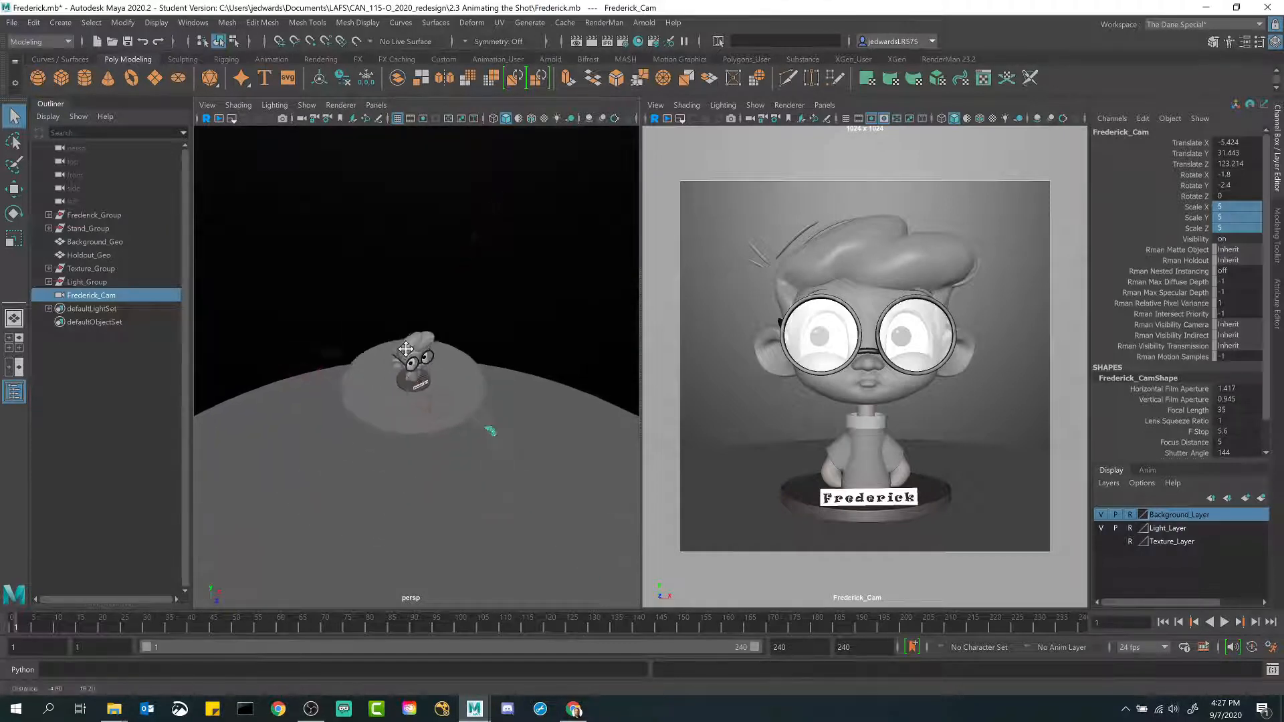
left_click_drag(406, 349, 396, 387, "alt")
left_click_drag(440, 463, 434, 474, "alt")
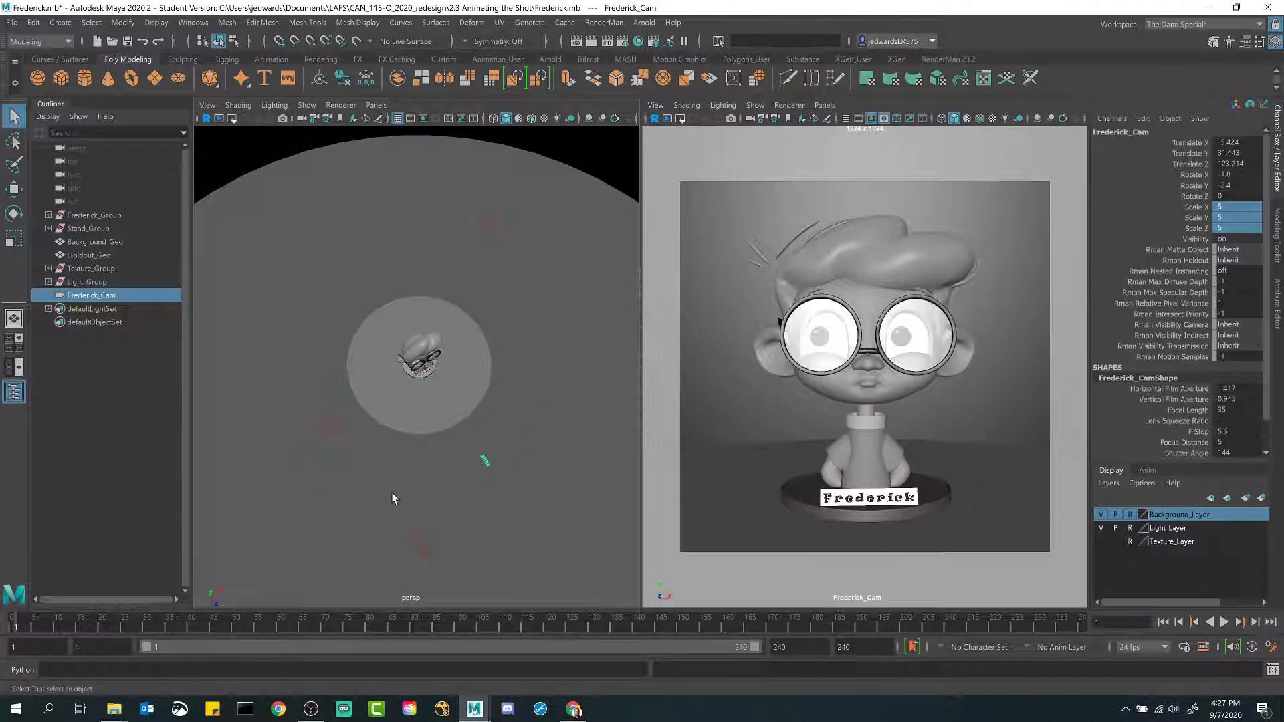
left_click_drag(391, 496, 398, 444, "alt")
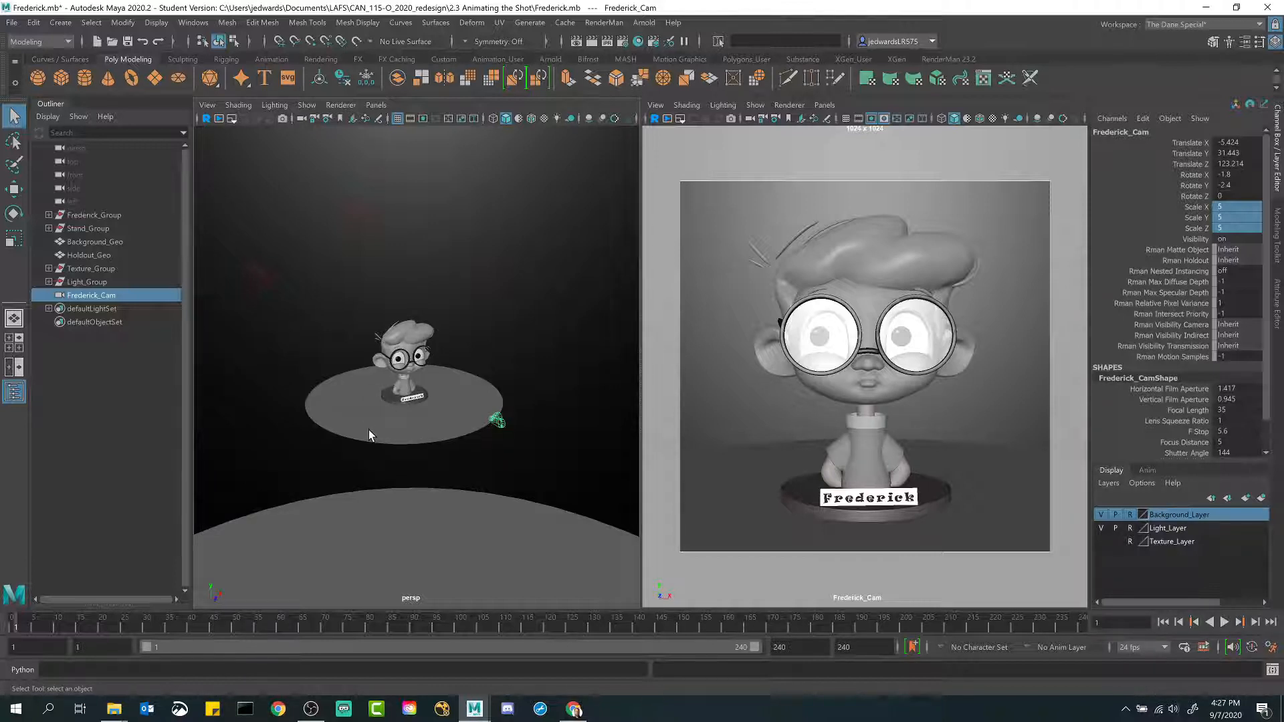
mouse_move(372, 435)
left_mouse_down("alt")
mouse_move(381, 419)
mouse_move(385, 430)
left_mouse_up("alt")
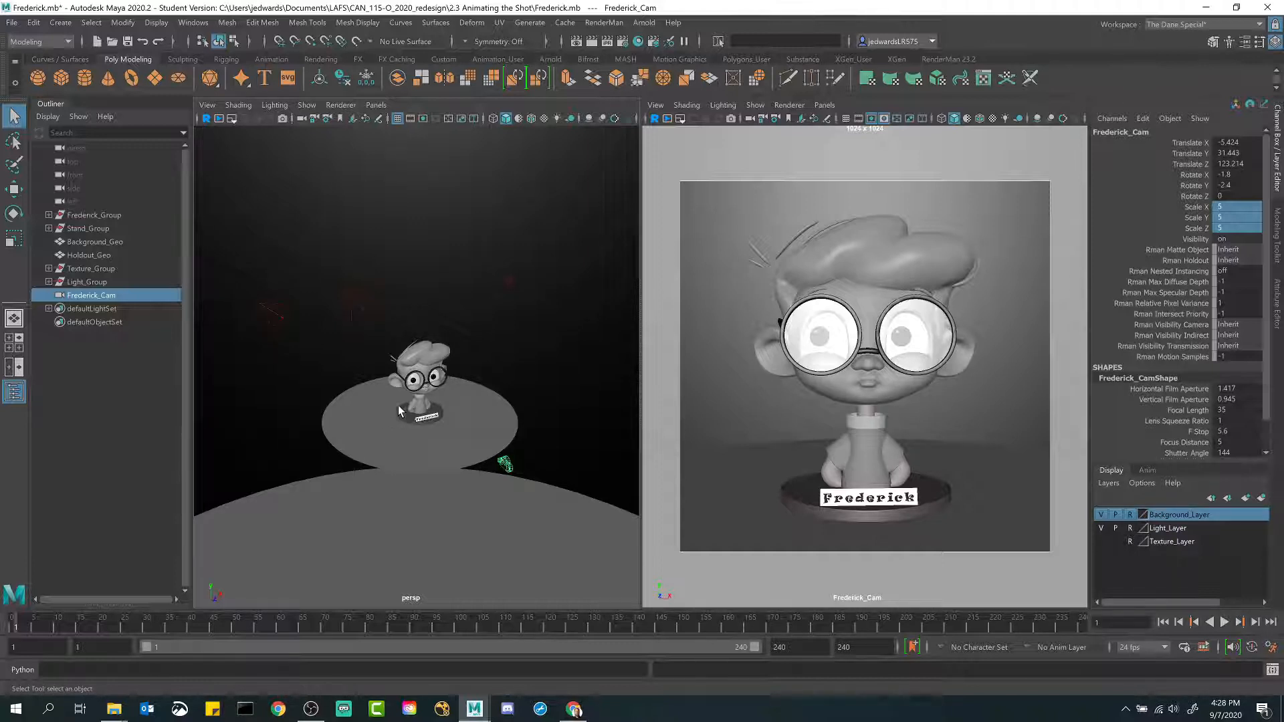
Step: Group Frederick_Cam on its own and select the new group in the Outliner
scroll(459, 424, "down", 2)
key("w")
left_click_drag(467, 420, 489, 456, "alt")
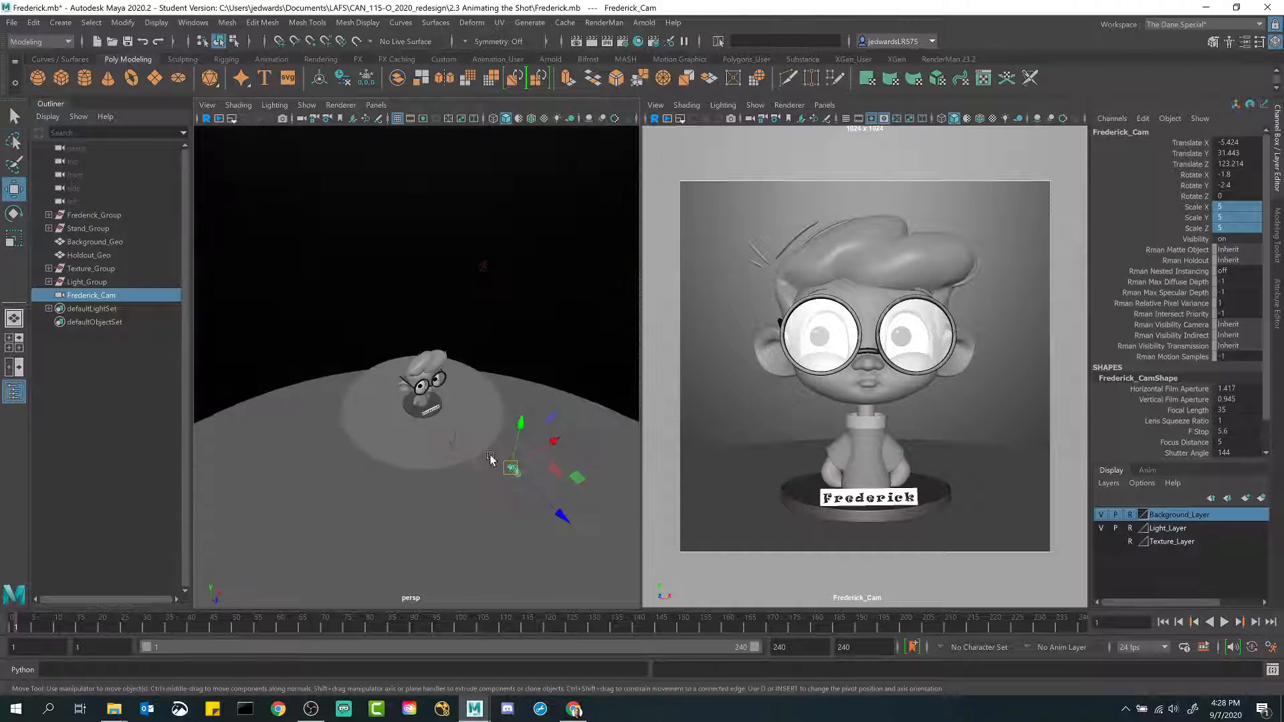
key("q")
left_click_drag(364, 456, 312, 422, "alt")
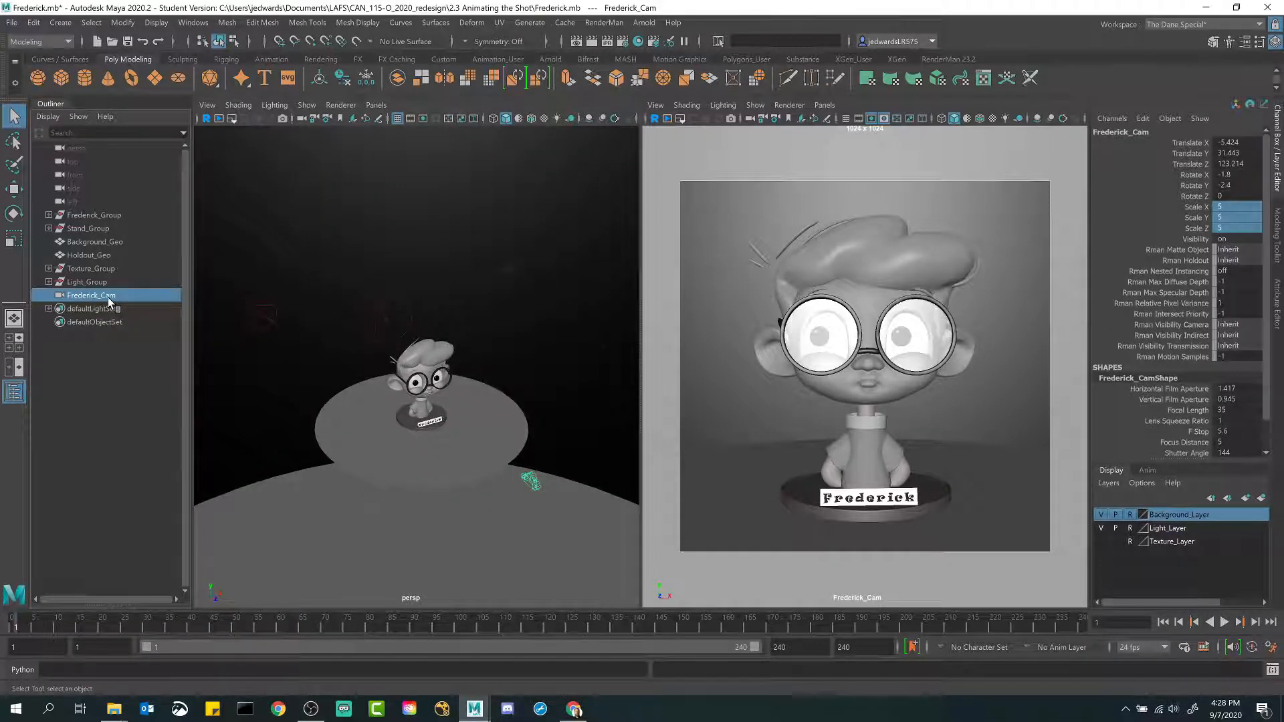
scroll(502, 381, "down", 1)
scroll(502, 381, "down", 2)
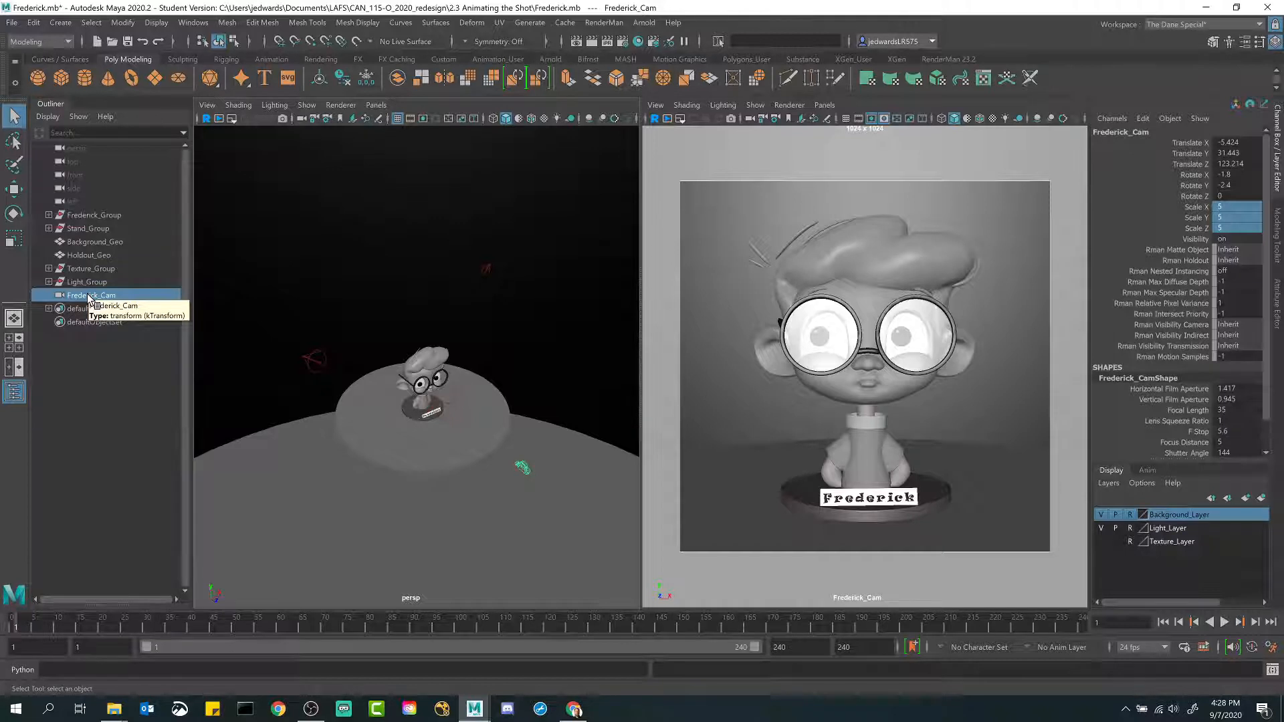
key("ctrl+g")
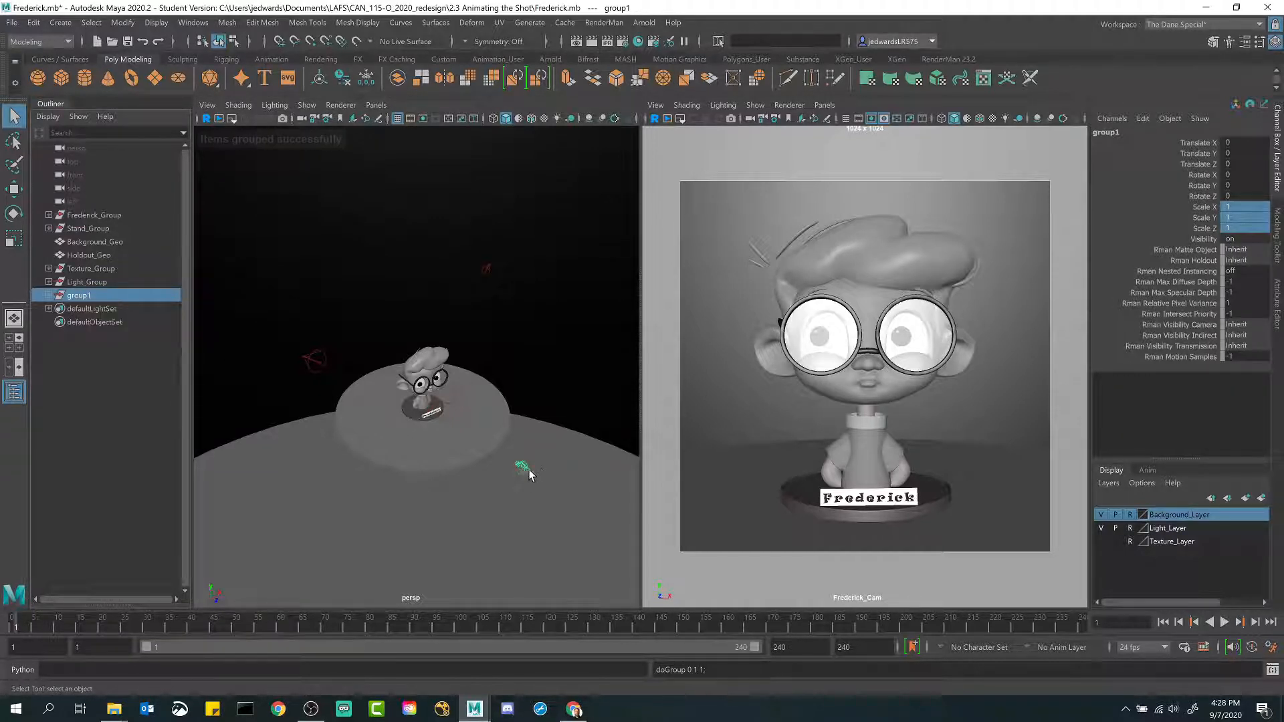
left_click(34, 22)
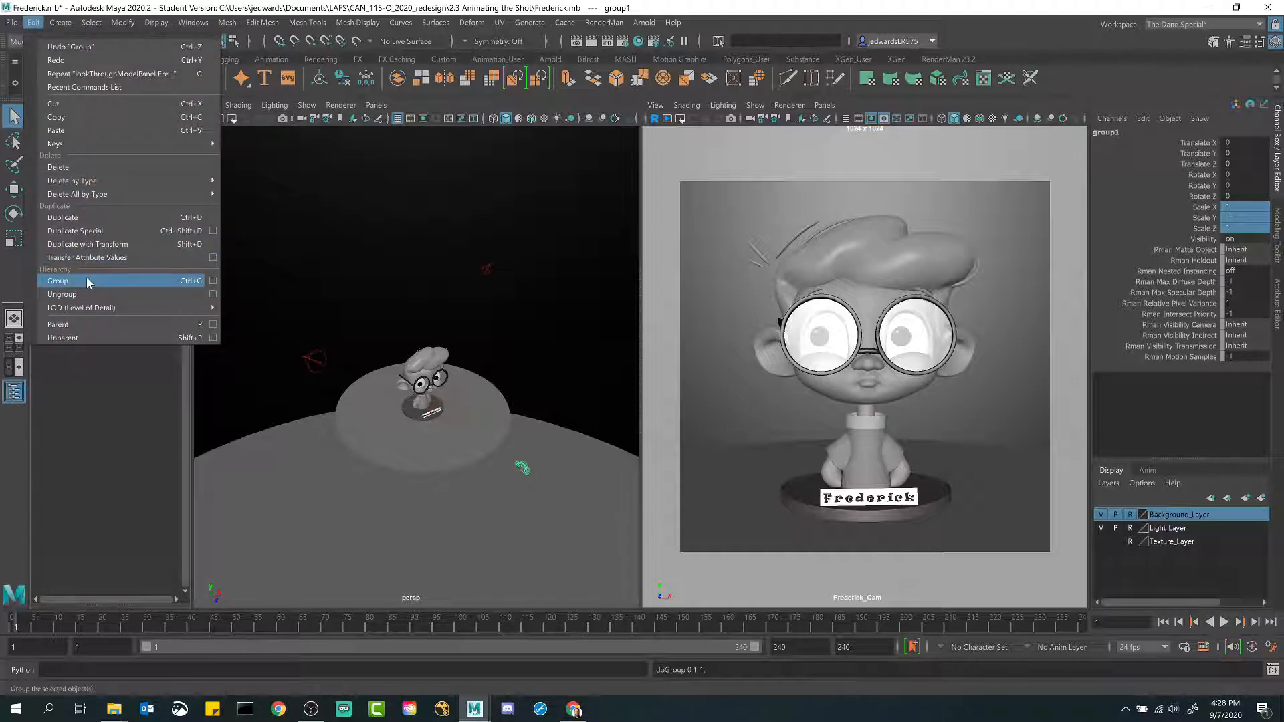
left_click(114, 398)
left_click(83, 294)
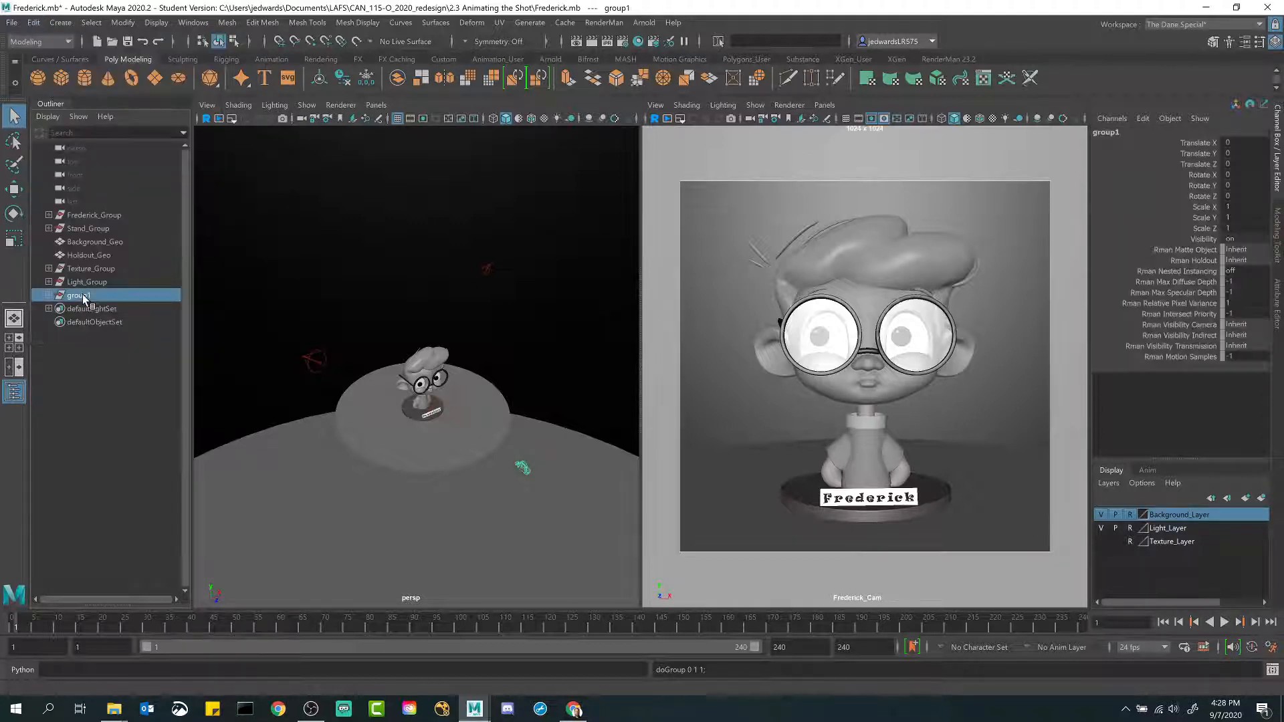
Step: Expand the new camera group and compare its transform values with those of the nested Frederick_Cam, then collapse it
left_click(48, 295)
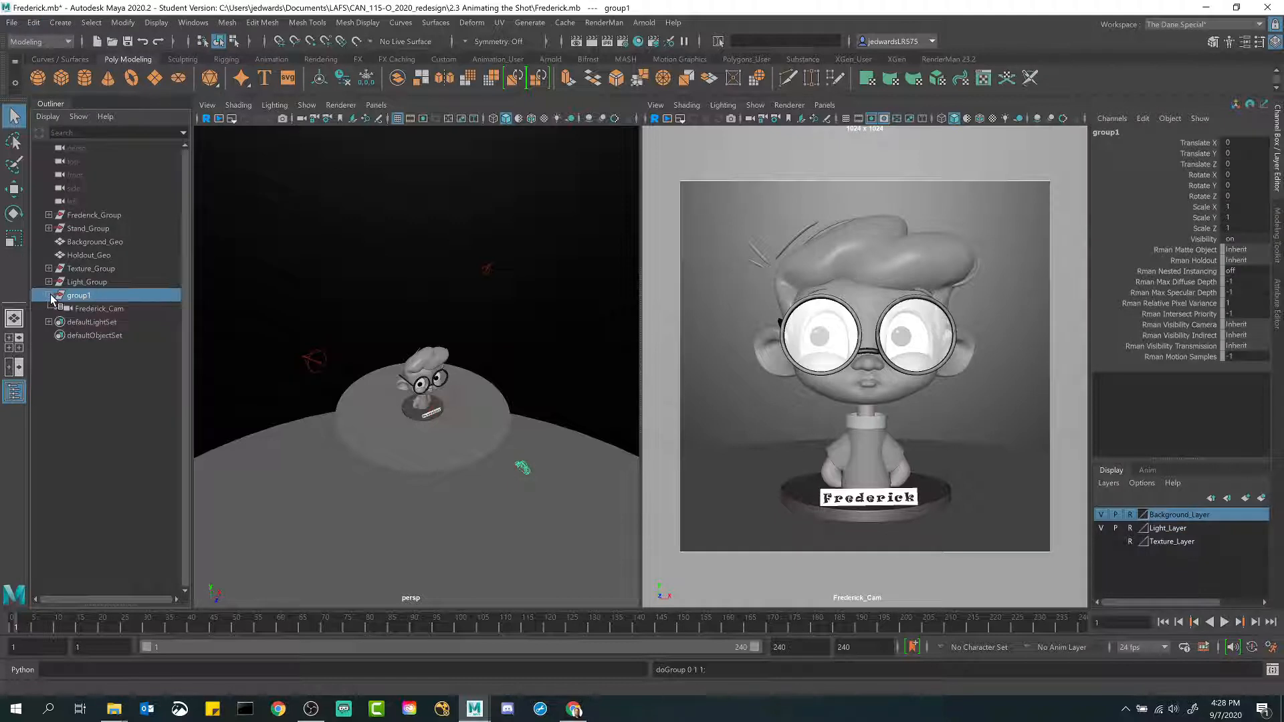
left_click(102, 308)
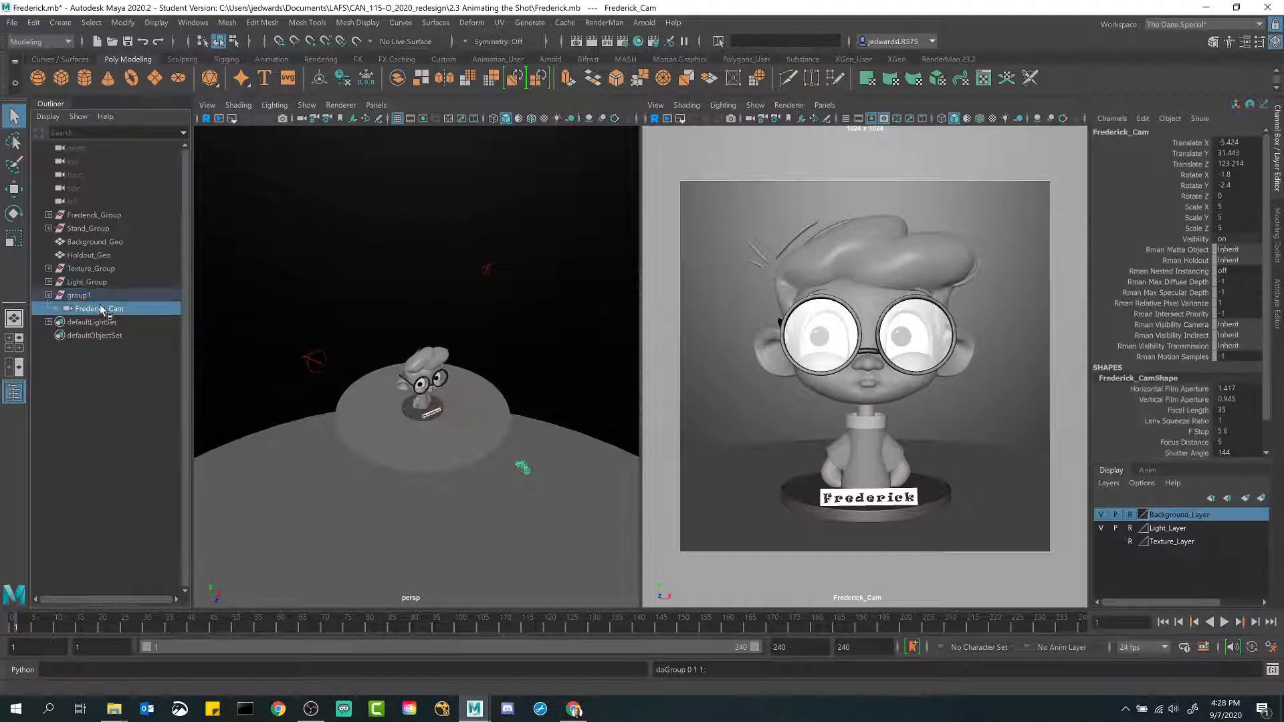
left_click(83, 296)
left_click(86, 308)
left_click(84, 296)
left_click(92, 309)
left_click(74, 295)
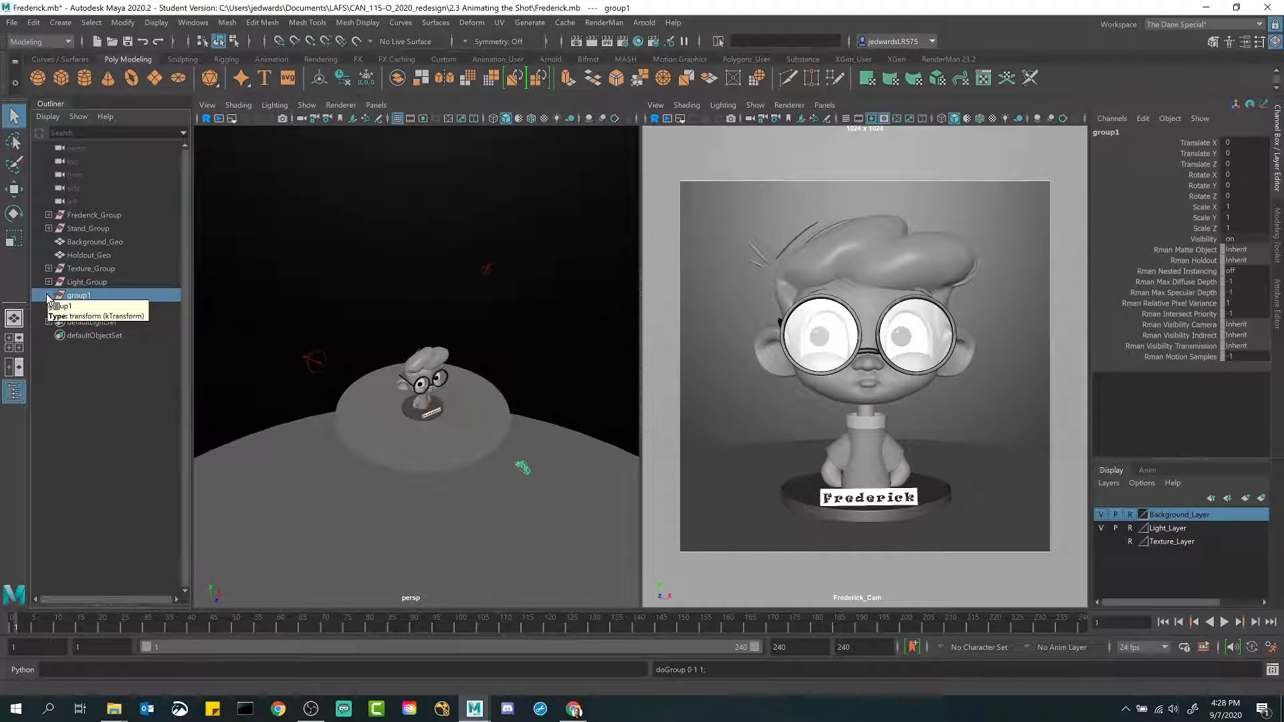
left_click(48, 295)
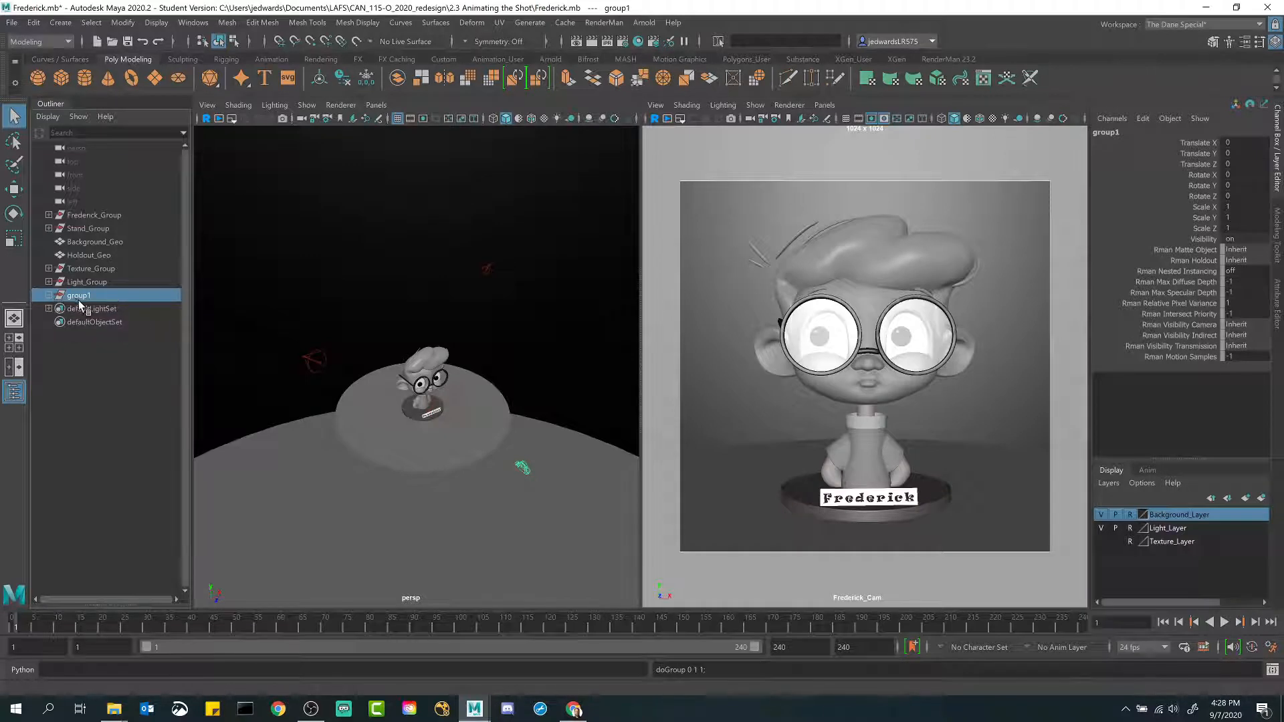
Step: Rename the camera's parent group as Animation_Group
double_click(79, 295)
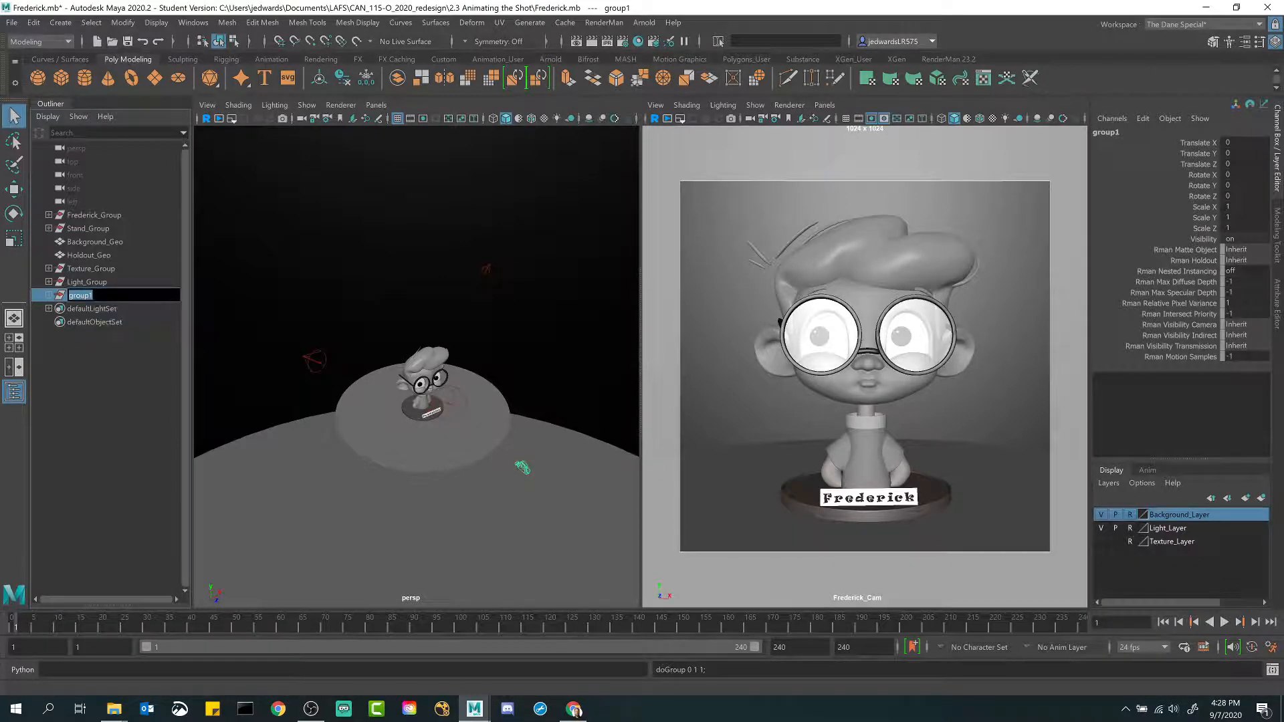
type("Animation_Group")
key("Return")
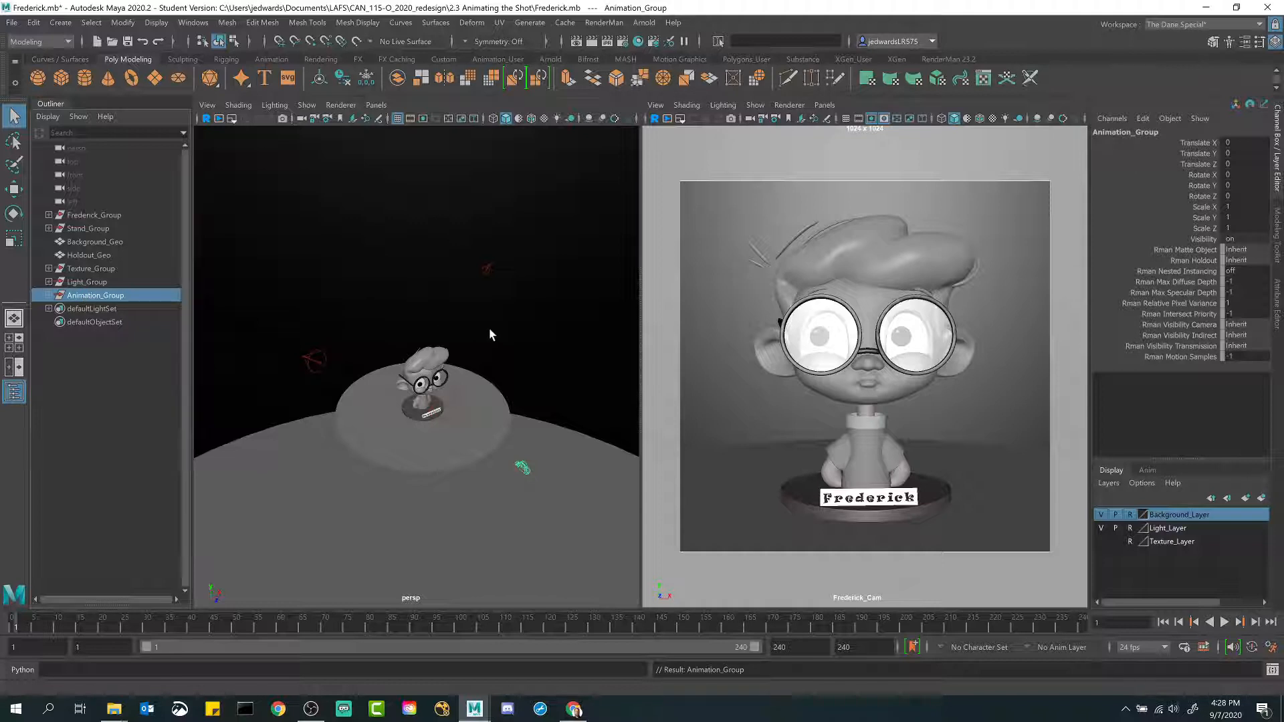
Step: Activate the Move tool for Animation_Group and examine the group's pivot close up in the persp view
left_click_drag(488, 328, 473, 332, "alt")
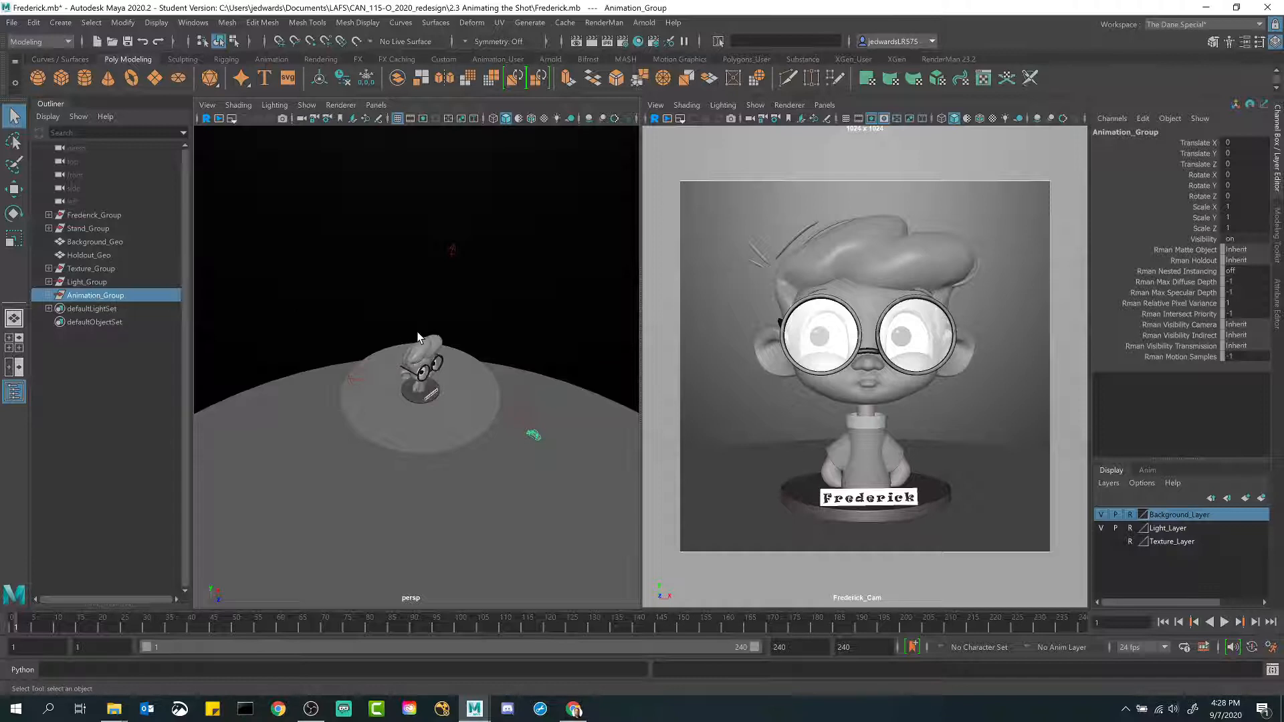
key("w")
mouse_move(454, 343)
left_mouse_down("alt")
mouse_move(486, 378)
mouse_move(494, 361)
mouse_move(485, 372)
mouse_move(459, 344)
left_mouse_up("alt")
right_click_drag(344, 418, 560, 490, "alt")
left_click_drag(560, 490, 468, 430, "alt")
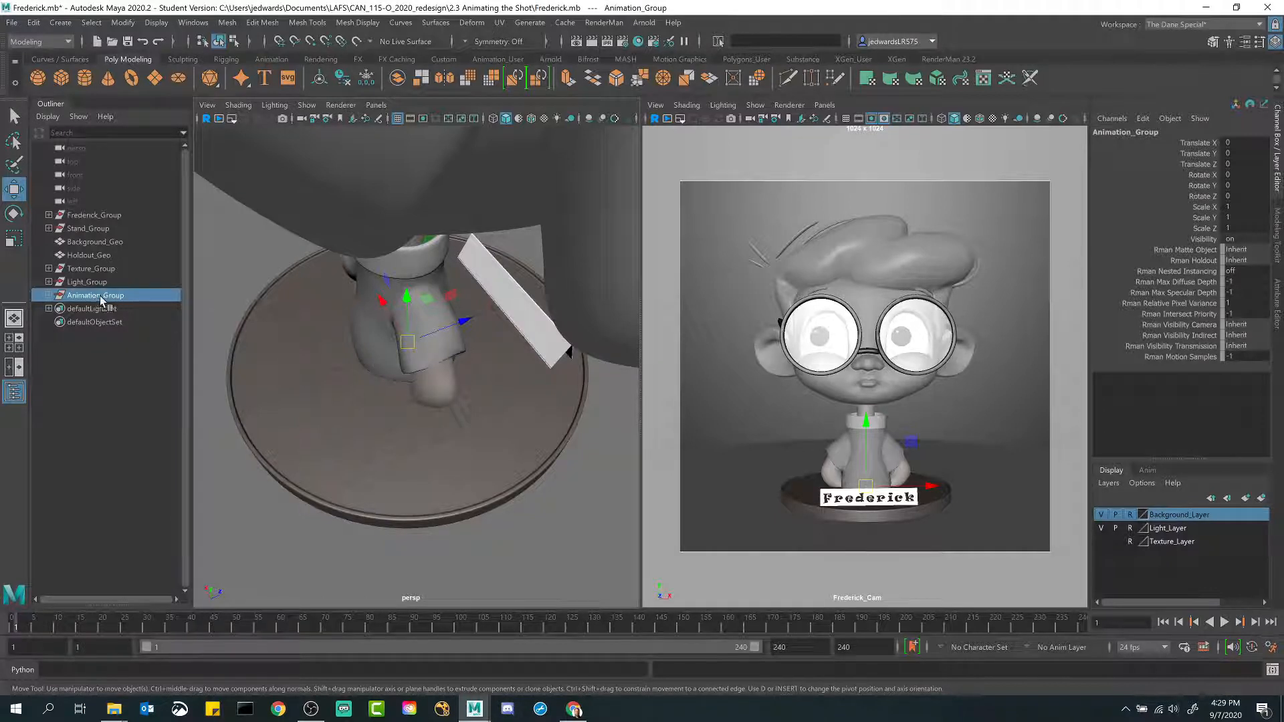
Step: Compare the pivot location of the nested Frederick_Cam with that of Animation_Group by selecting each in turn
left_click(48, 295)
left_click(91, 310)
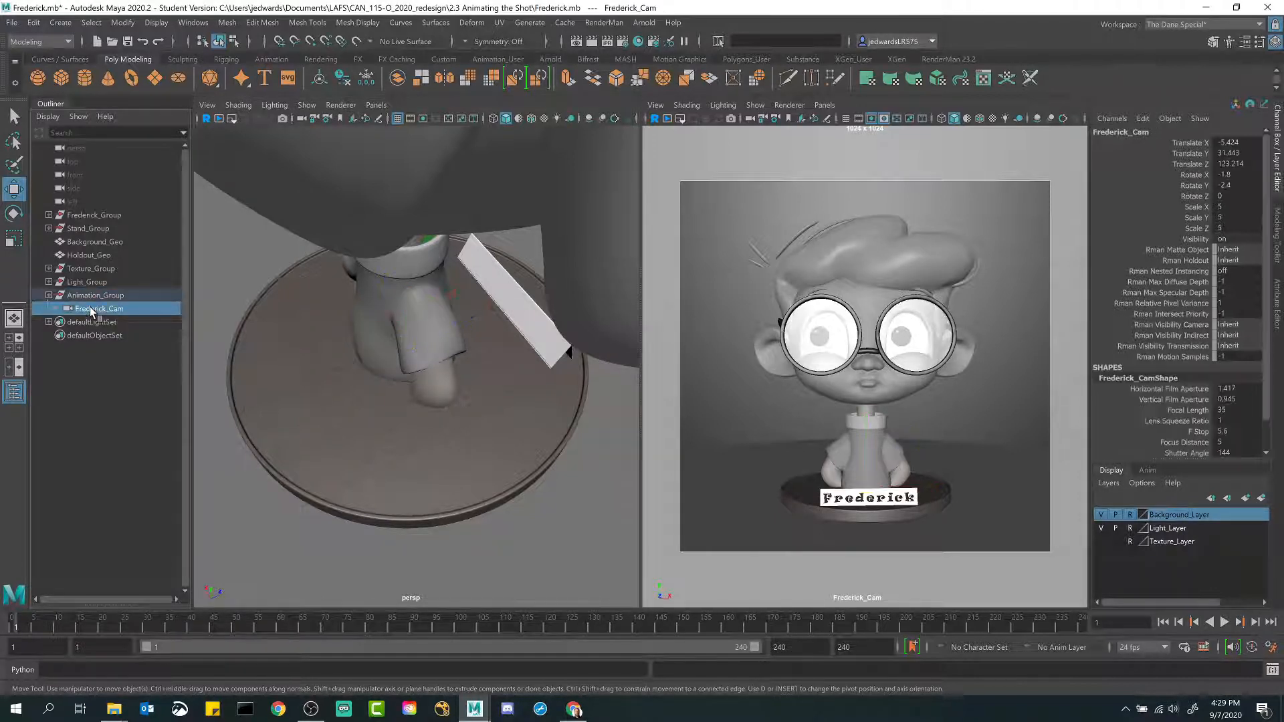
scroll(388, 308, "down", 7)
middle_click_drag(394, 306, 287, 351, "alt")
scroll(421, 298, "down", 3)
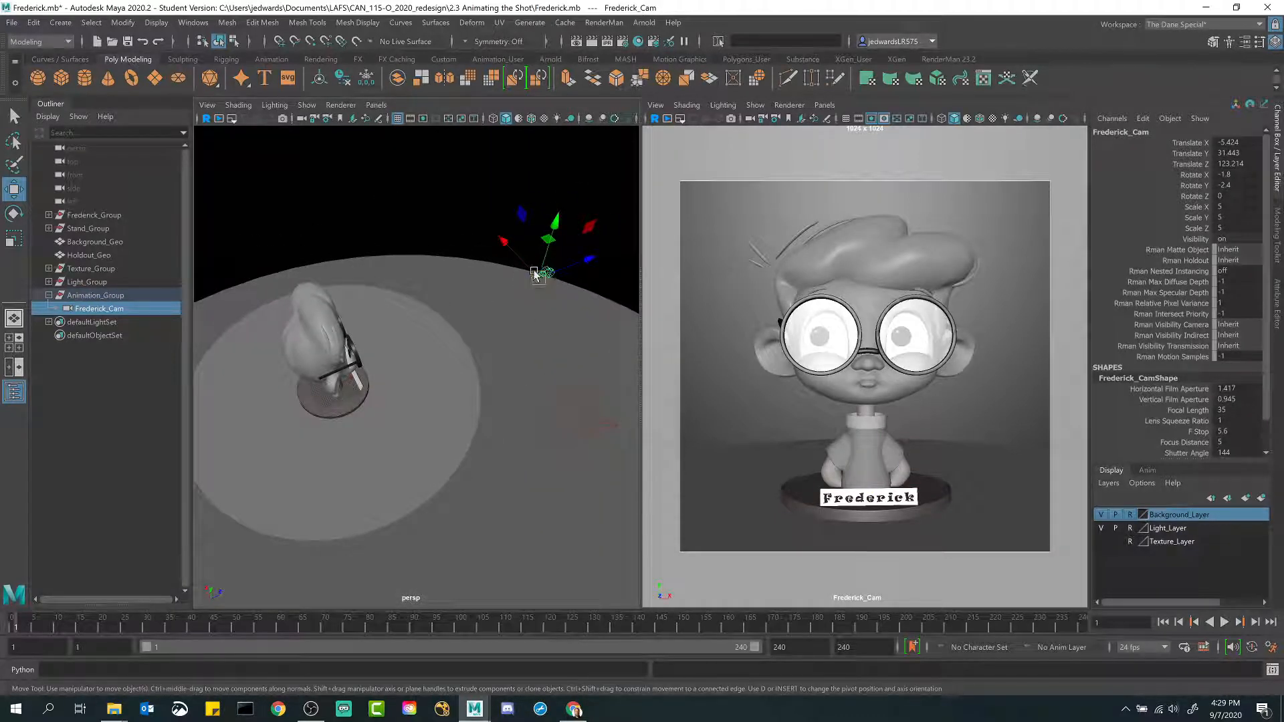
middle_click_drag(414, 320, 500, 315, "alt")
scroll(500, 314, "up", 3)
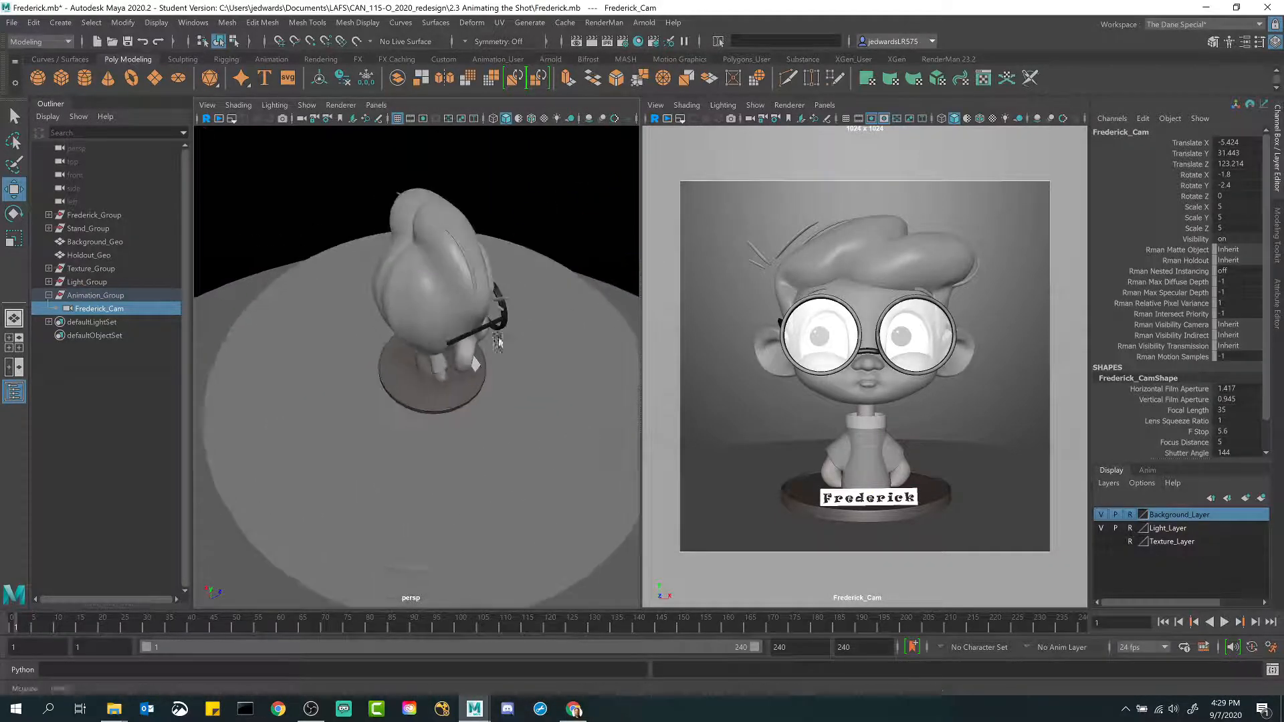
left_click(107, 297)
scroll(521, 334, "up", 5)
middle_click_drag(537, 336, 506, 317, "alt")
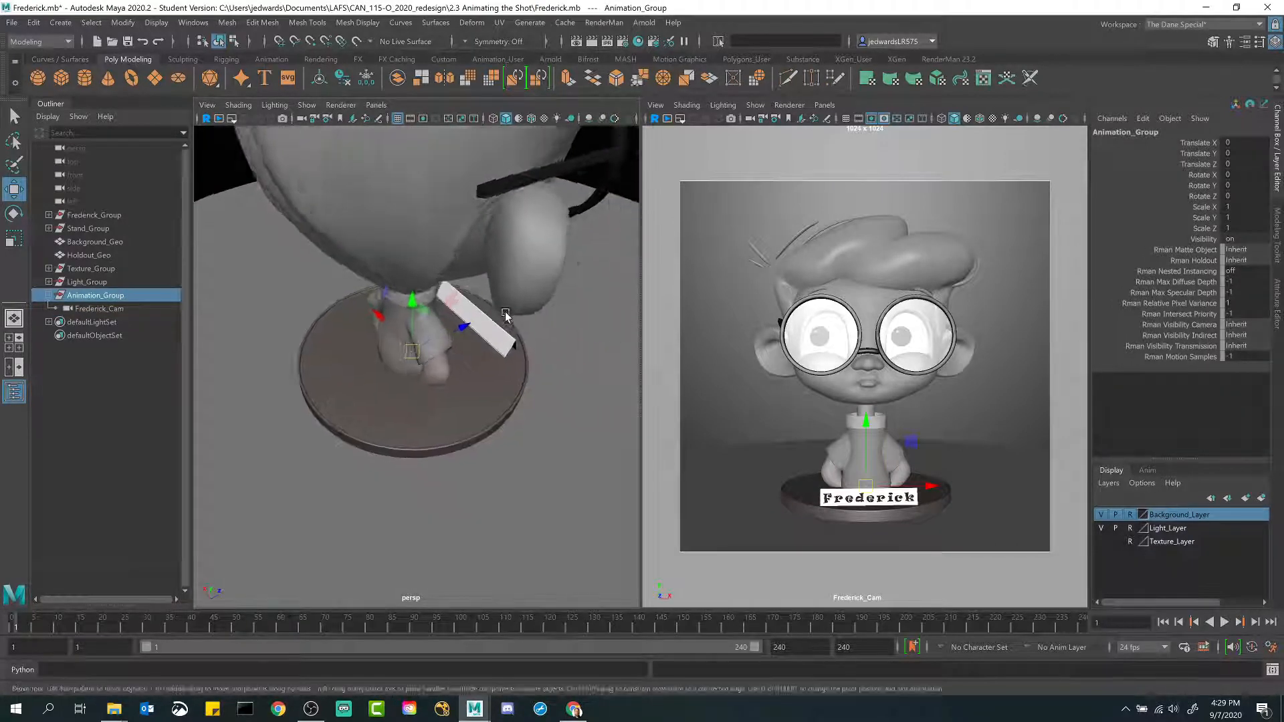
scroll(506, 316, "up", 4)
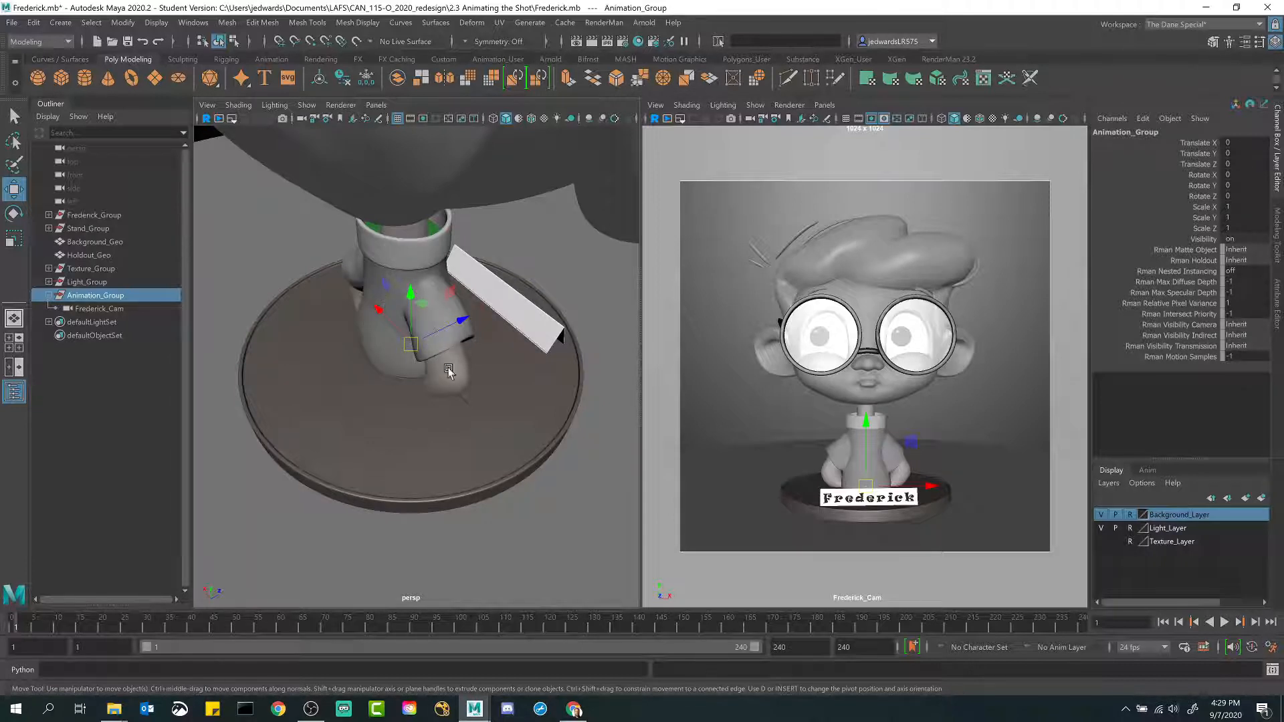
right_click_drag(469, 383, 401, 355, "alt")
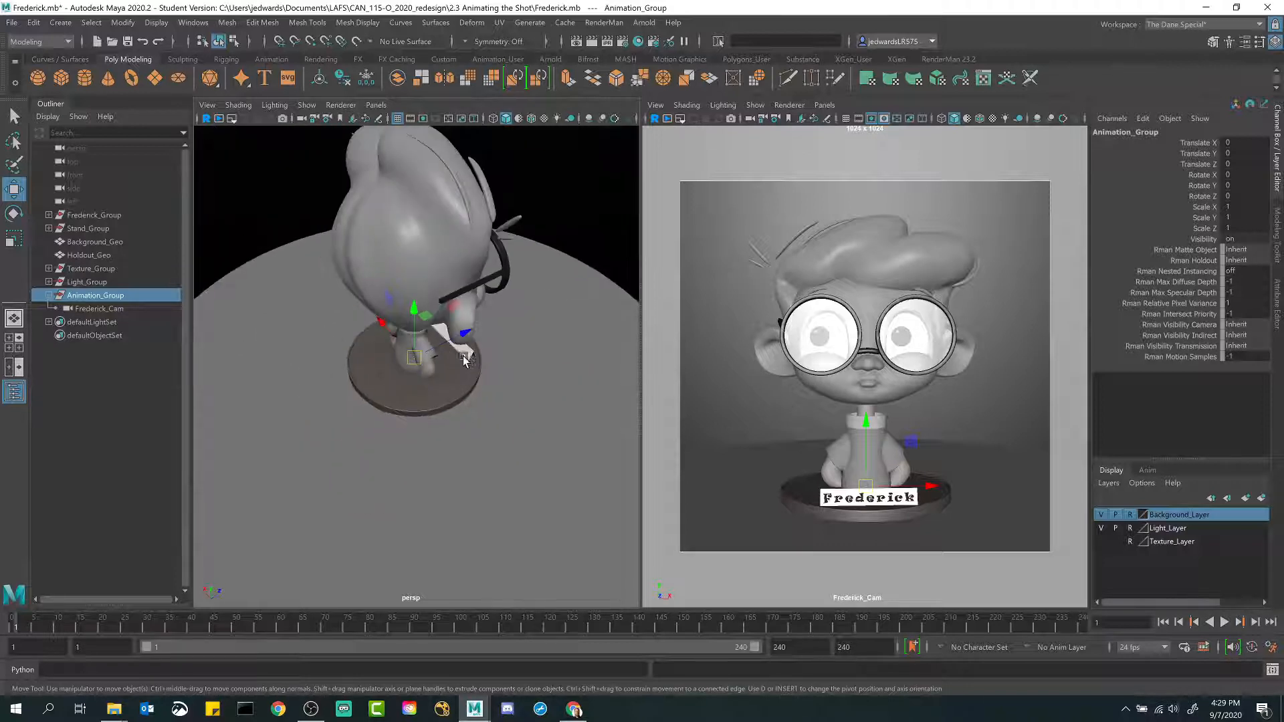
Step: Try rotating Animation_Group back and forth around its Y axis to check the camera's orbit around the character, and undo both rotations
left_click_drag(401, 354, 461, 321, "alt")
right_click_drag(462, 321, 387, 342, "alt")
left_click_drag(386, 342, 422, 332, "alt")
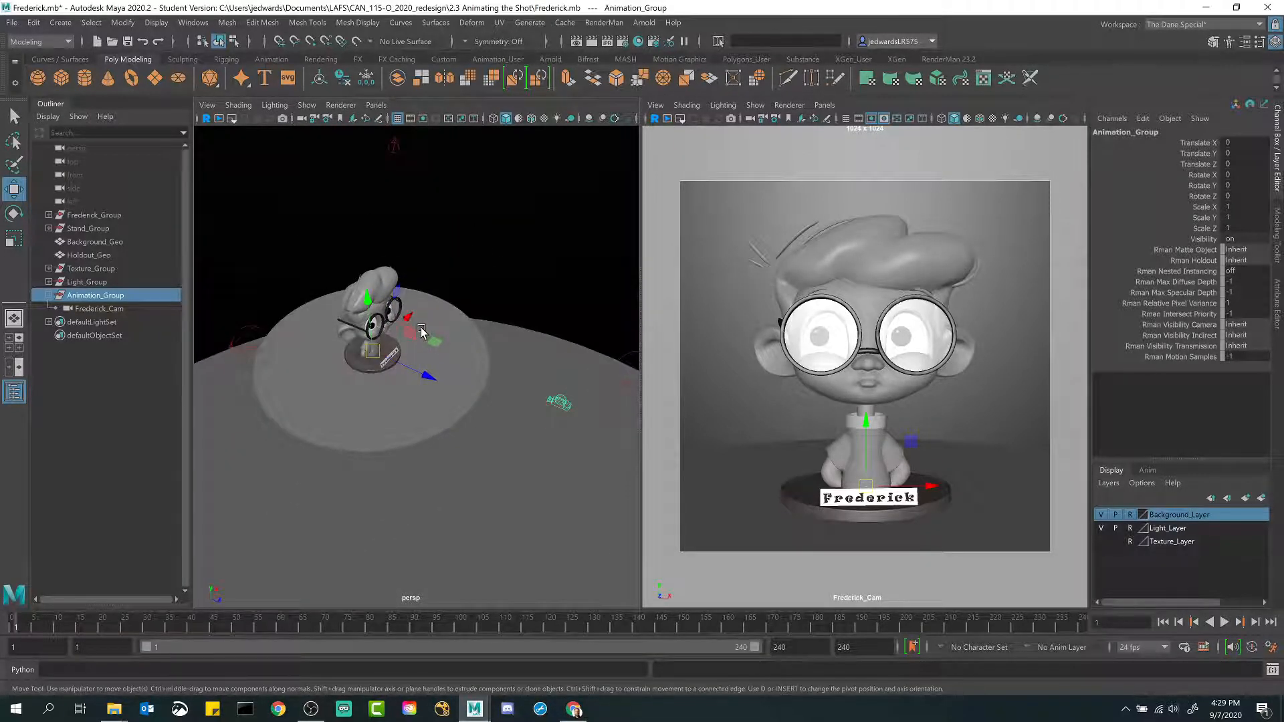
key("e")
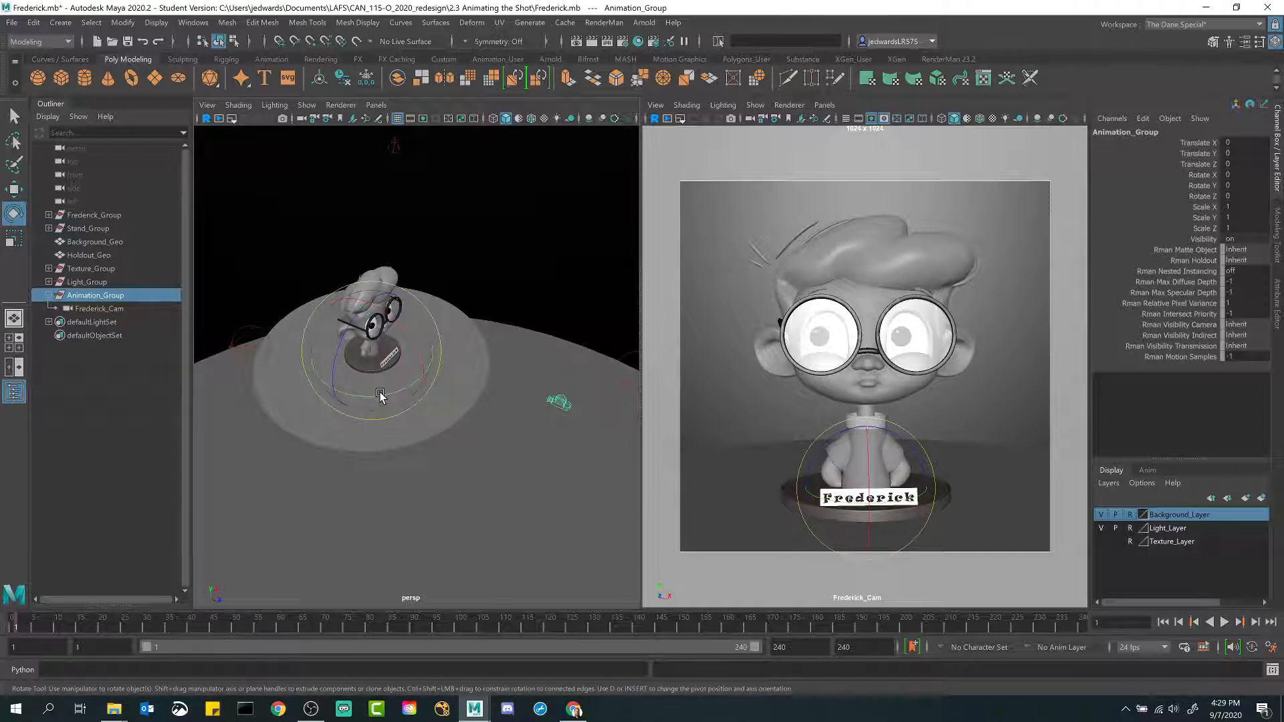
mouse_move(379, 397)
left_mouse_down()
mouse_move(392, 396)
mouse_move(368, 396)
mouse_move(392, 395)
mouse_move(367, 402)
mouse_move(390, 399)
left_mouse_up()
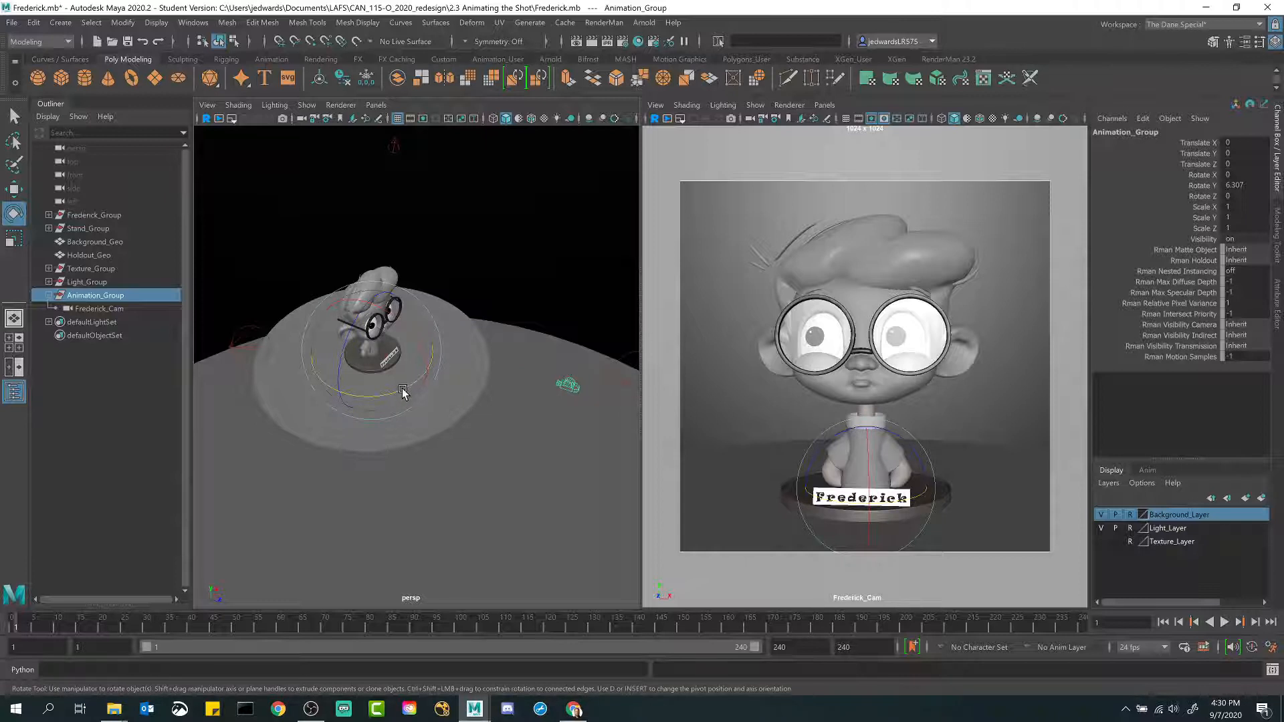
left_click_drag(409, 390, 384, 374)
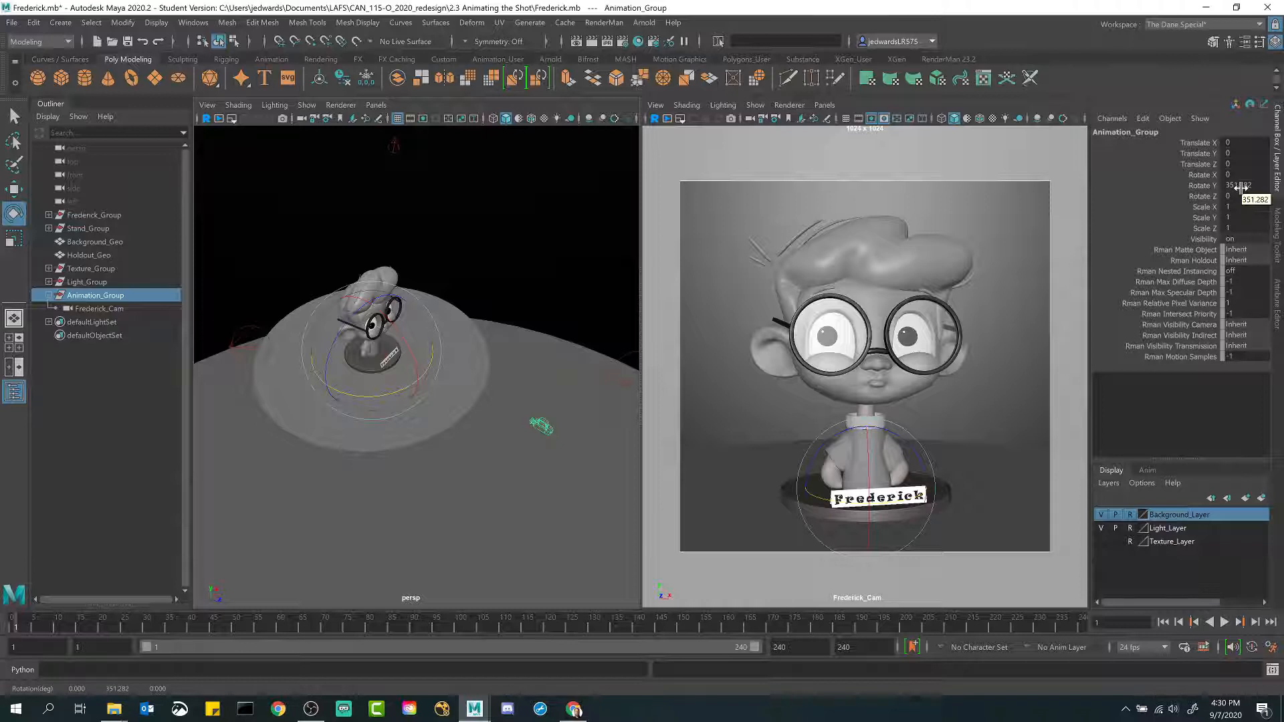
key("ctrl+z")
key("ctrl+z")
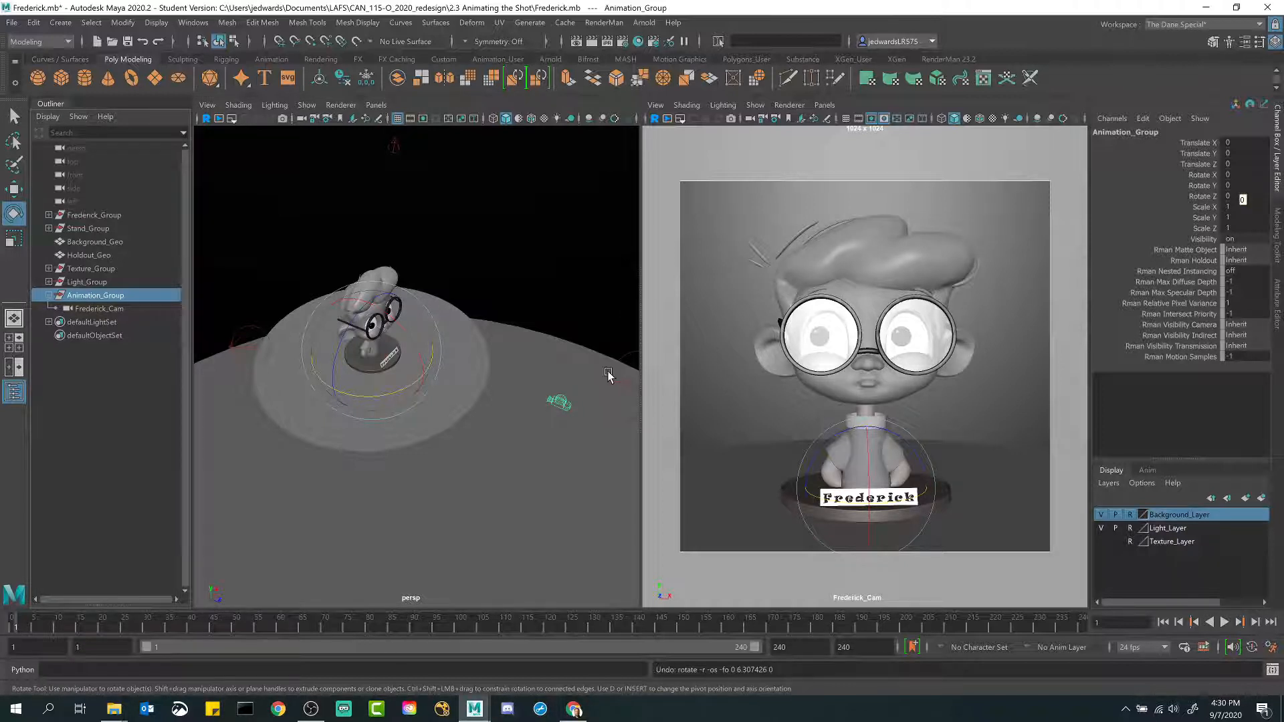
key("q")
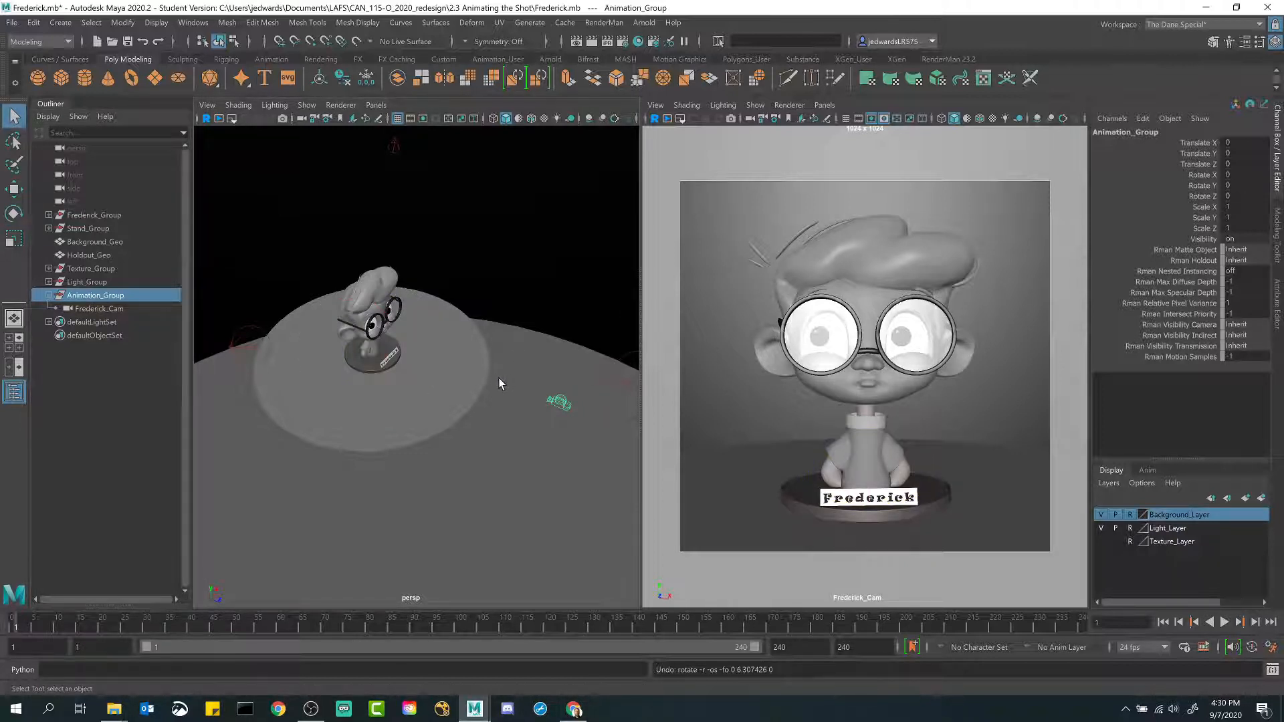
left_click_drag(499, 378, 484, 374, "alt")
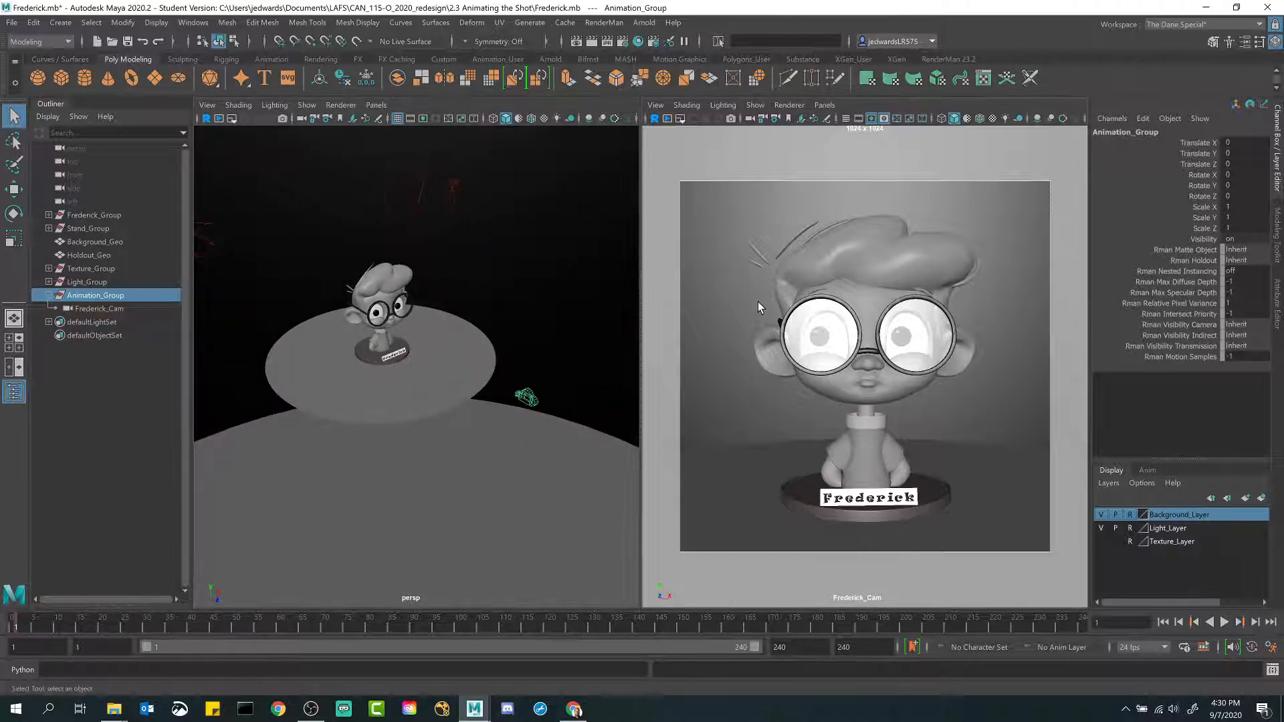
Step: Switch to a single-pane layout and look through Frederick_Cam
left_click(14, 319)
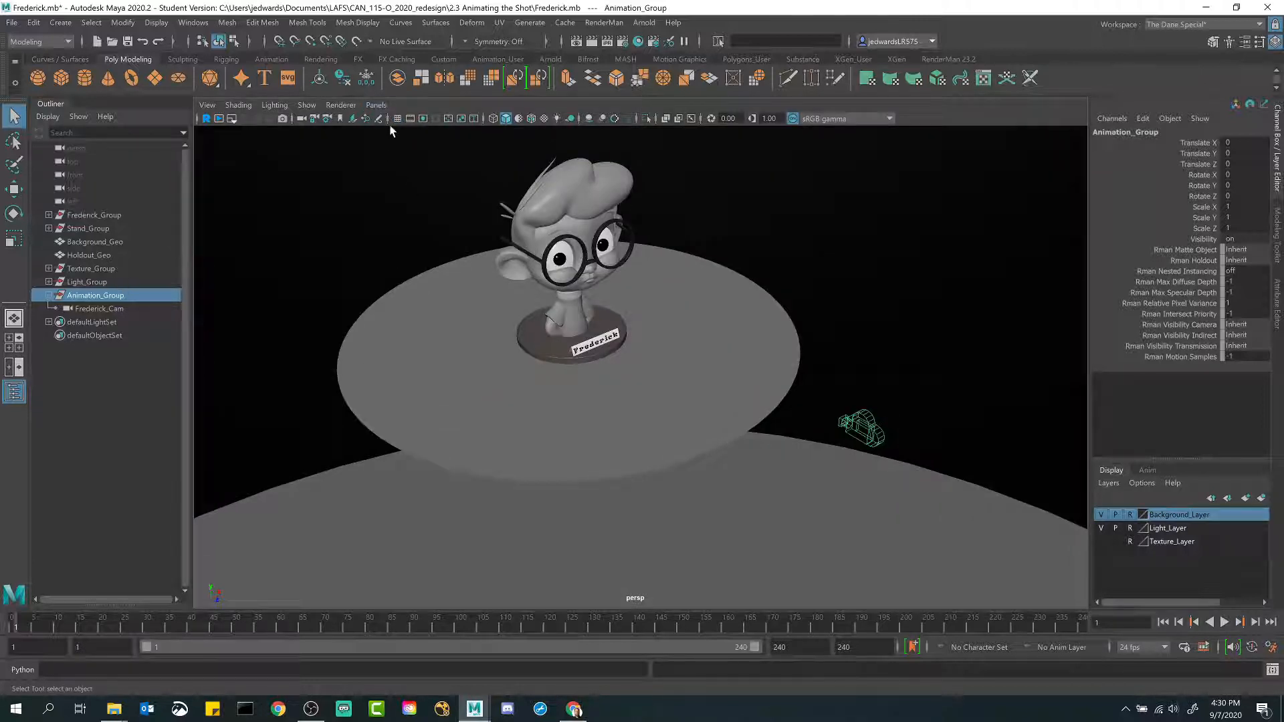
left_click(376, 105)
mouse_move(395, 123)
left_click(561, 115)
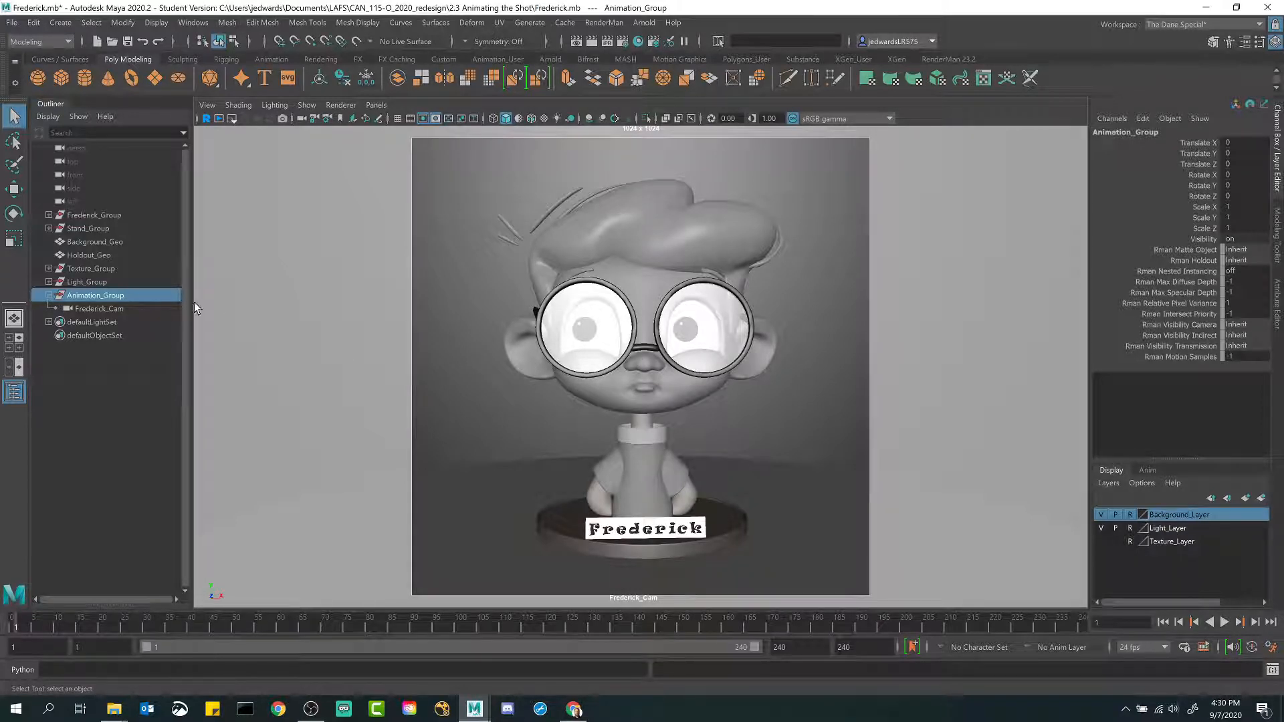
Step: Select Frederick_Cam and refine its framing by tracking and dollying so the bust fills more of the square frame
left_click(122, 307)
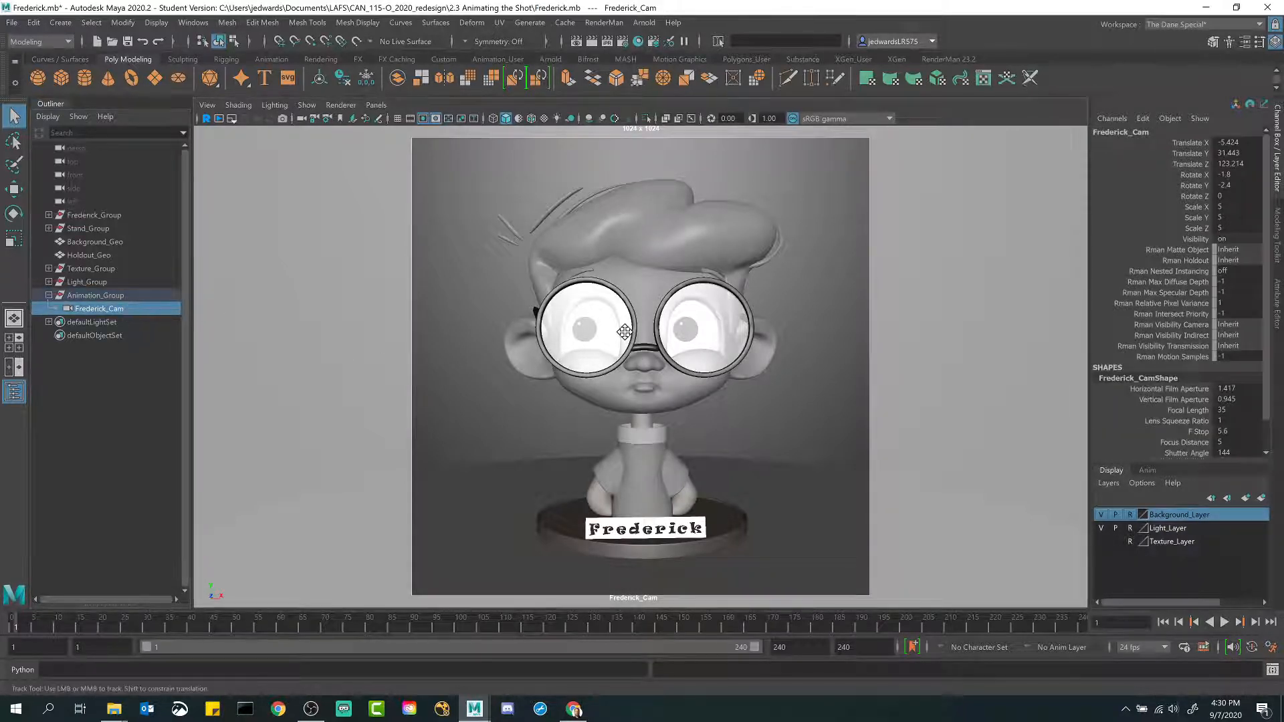
left_click_drag(624, 331, 622, 330)
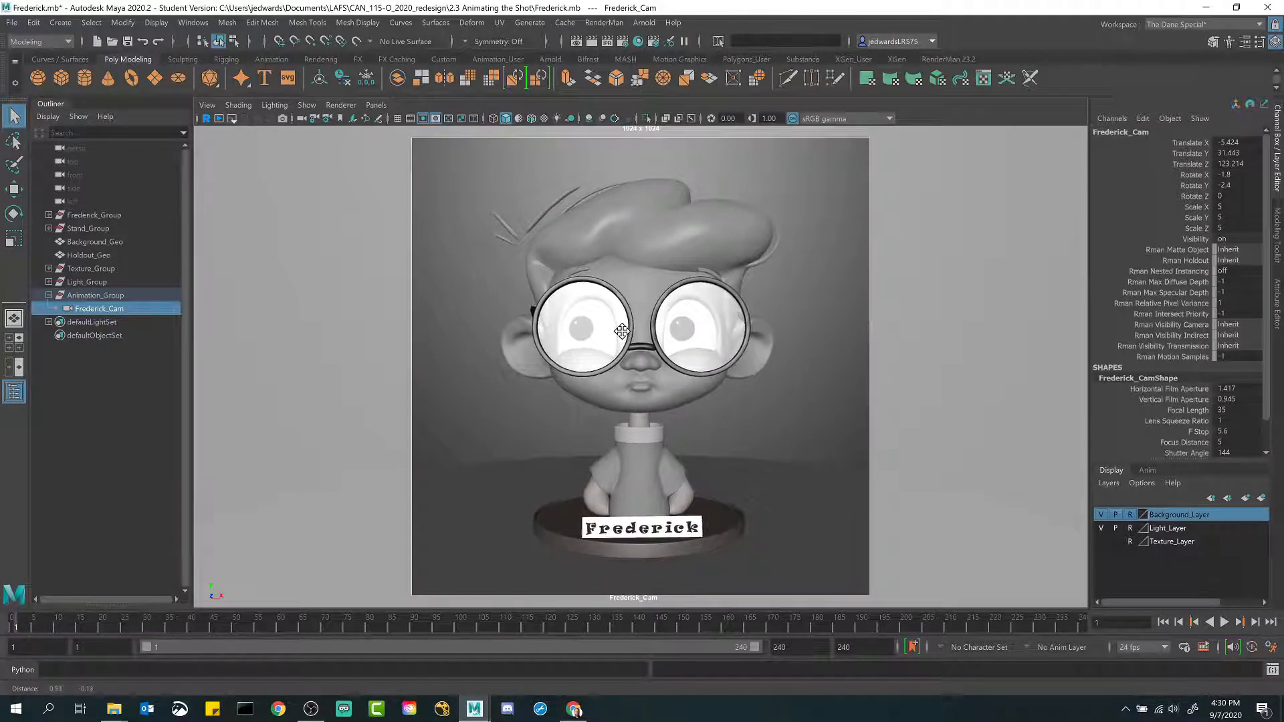
right_click_drag(622, 330, 634, 334, "alt")
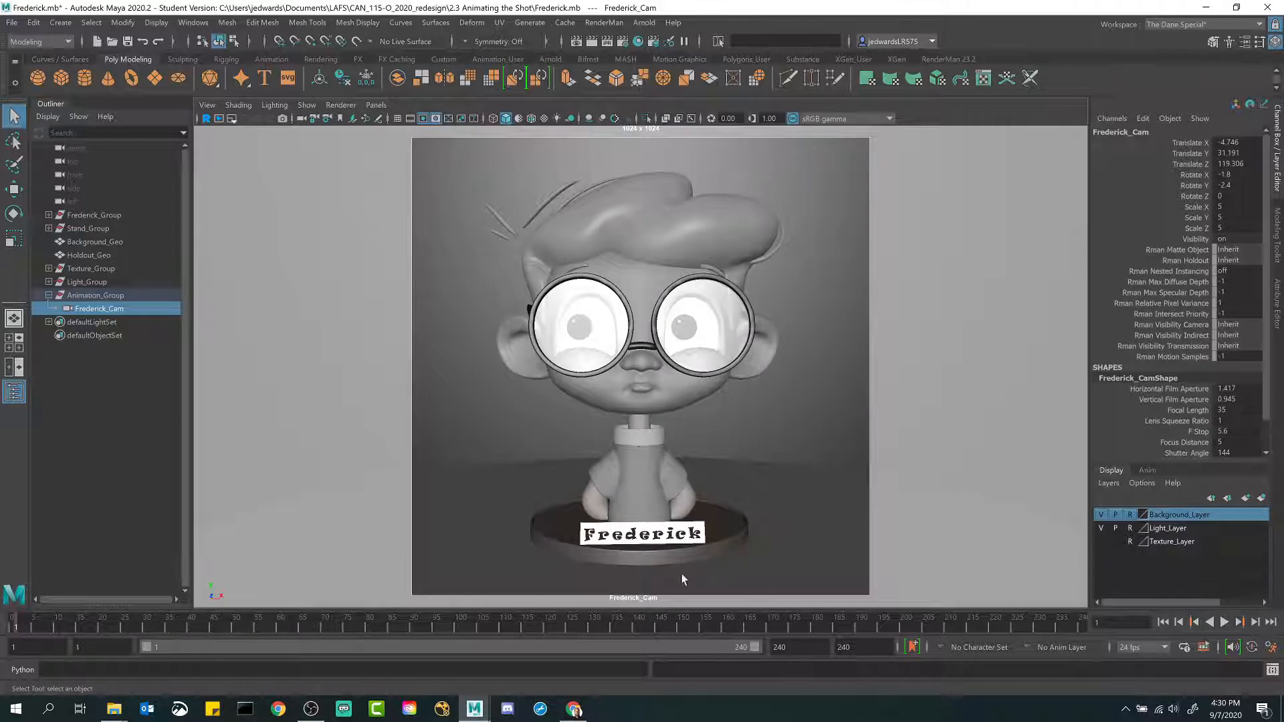
right_click_drag(476, 203, 597, 349, "alt")
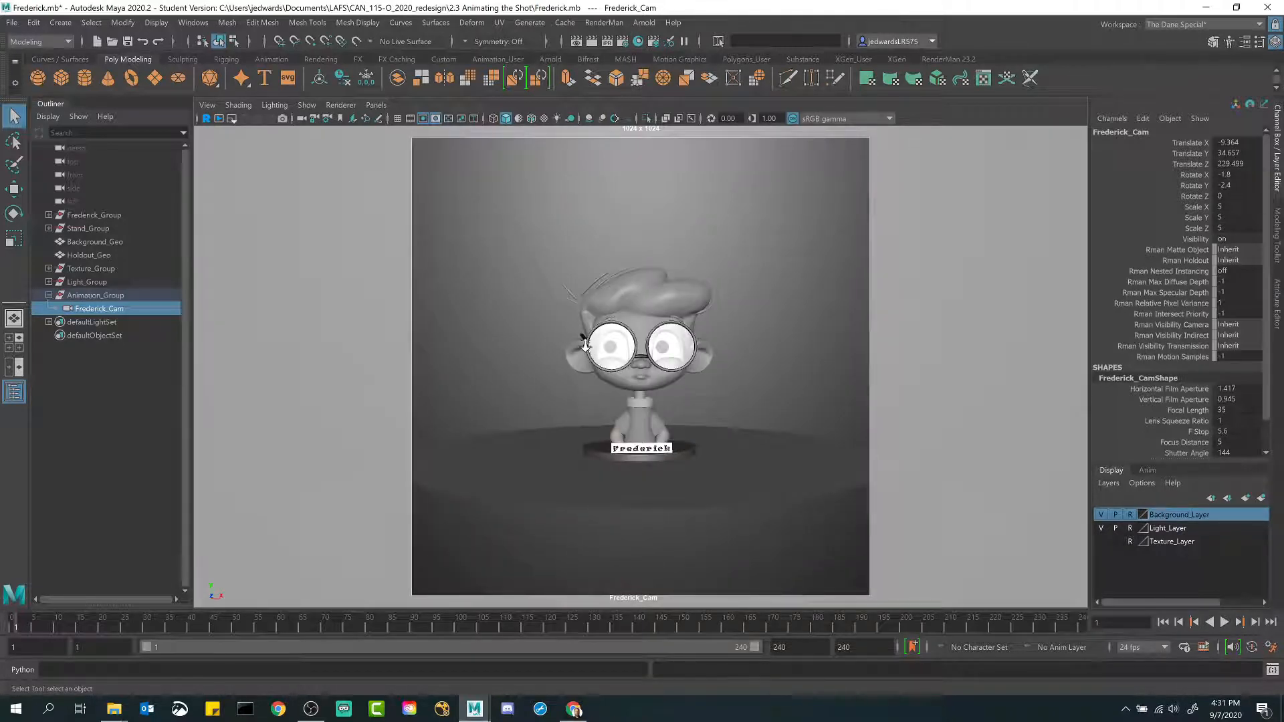
right_click_drag(669, 364, 768, 367, "alt")
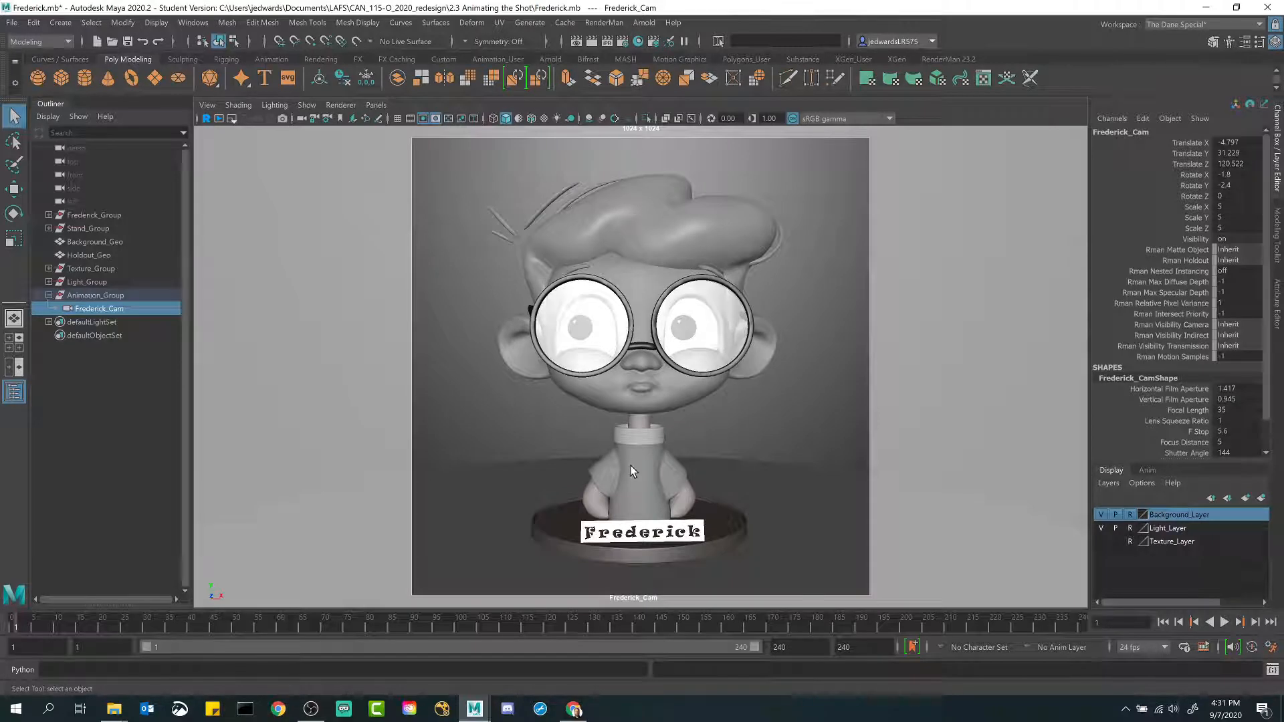
Step: Tumble Frederick_Cam to a slightly different angle on the character and track it to recentre the bust in the frame
left_click_drag(631, 465, 643, 466, "alt")
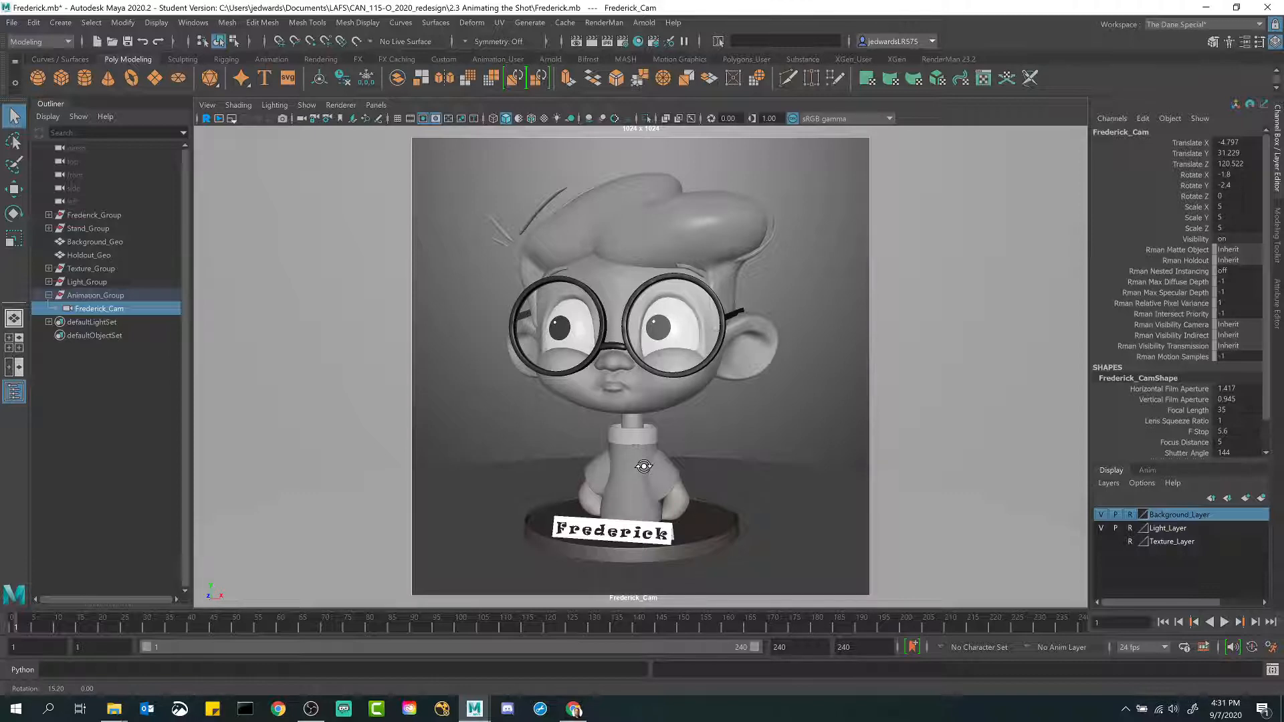
left_click_drag(643, 467, 599, 426, "alt")
left_click_drag(773, 381, 764, 376, "alt")
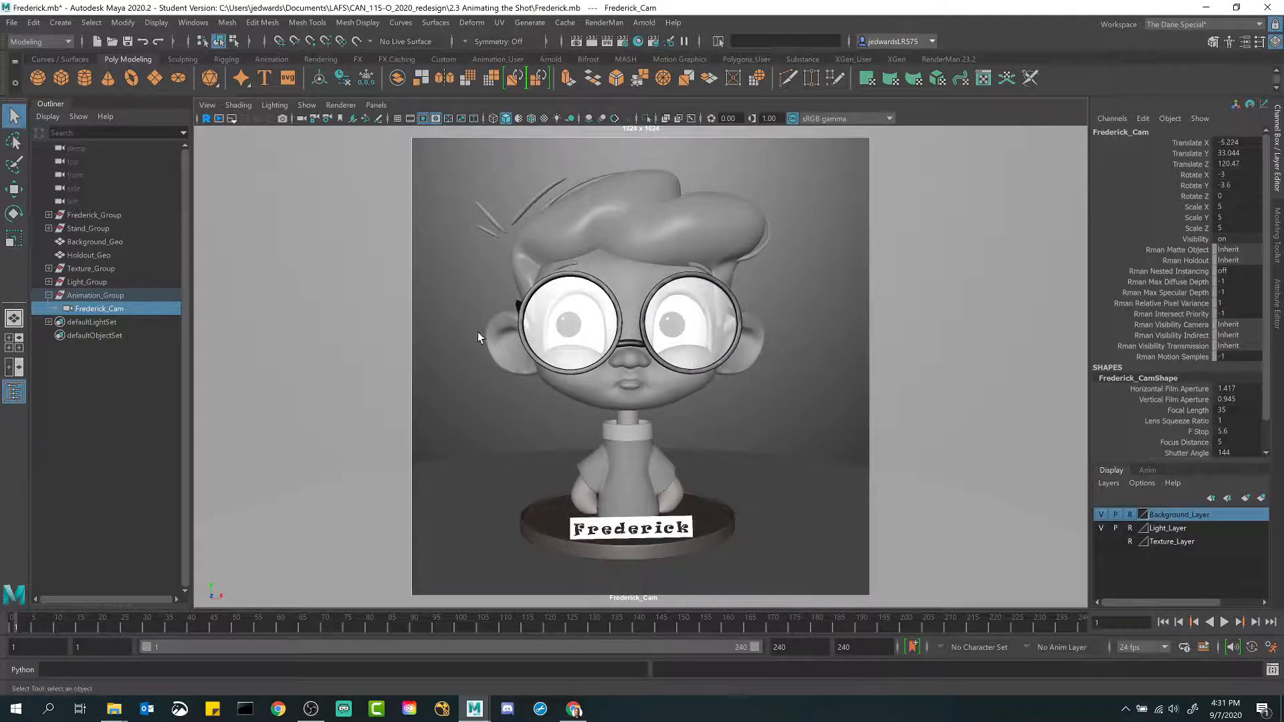
middle_click_drag(637, 332, 643, 330, "alt")
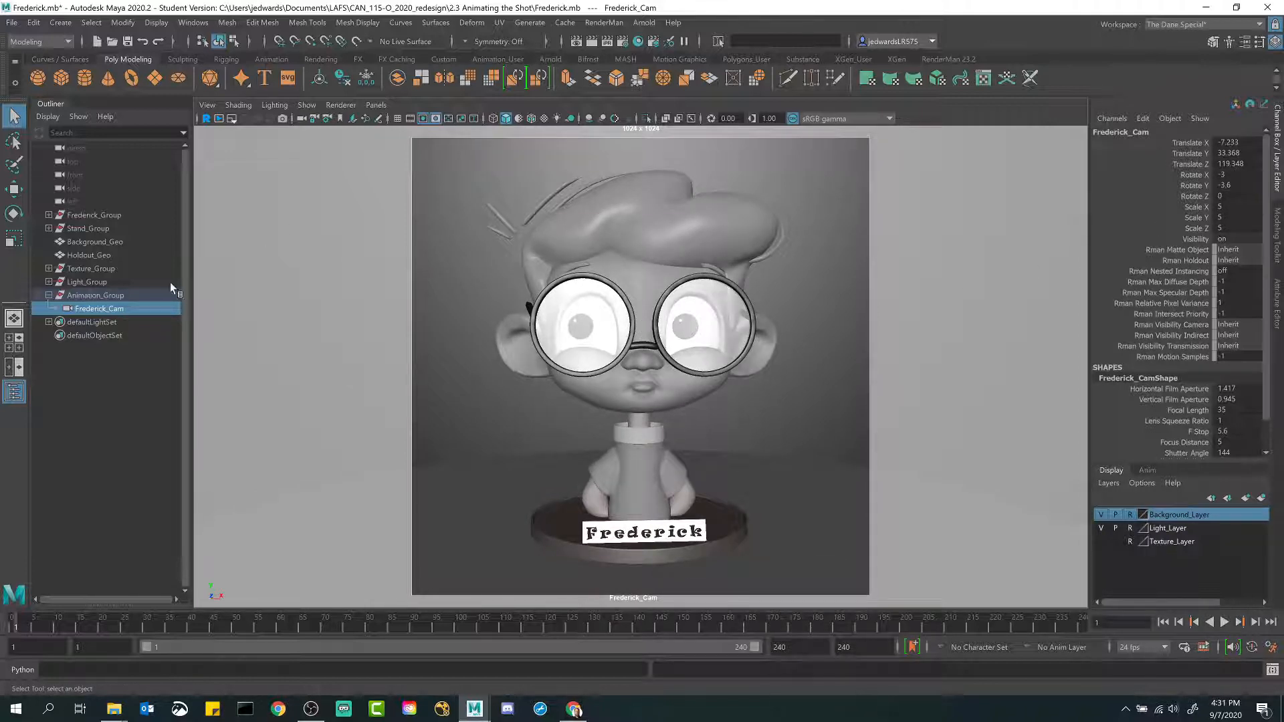
Step: Set Frederick_Cam's Rotate X, Y and Z to 0, and track the camera so the bust is centred in the frame
left_click_drag(1236, 175, 1241, 196)
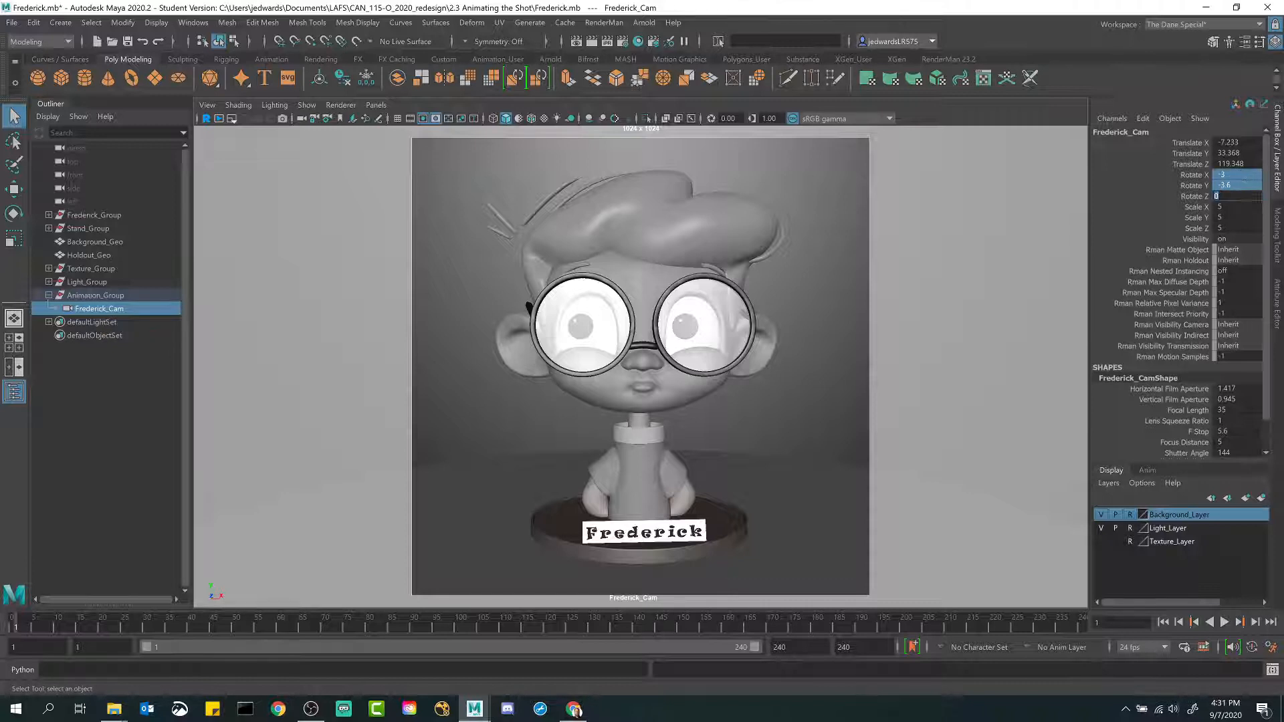
key("Return")
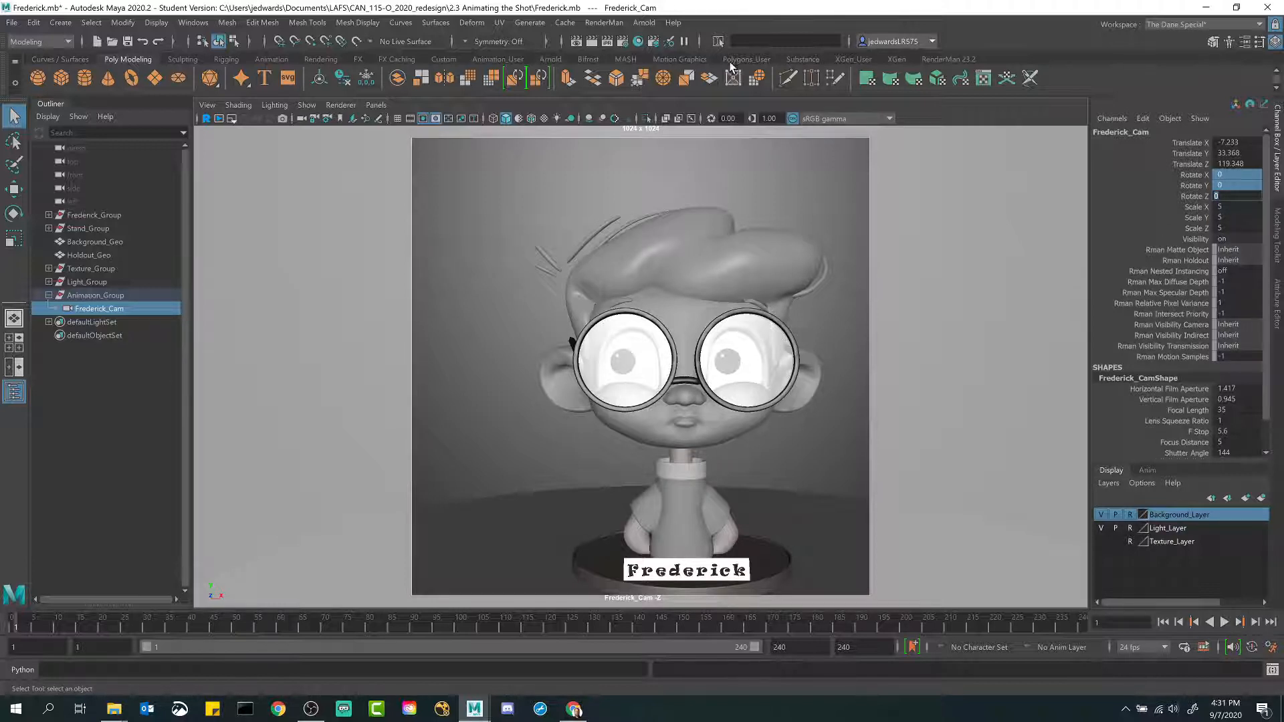
middle_click_drag(681, 351, 643, 322, "alt")
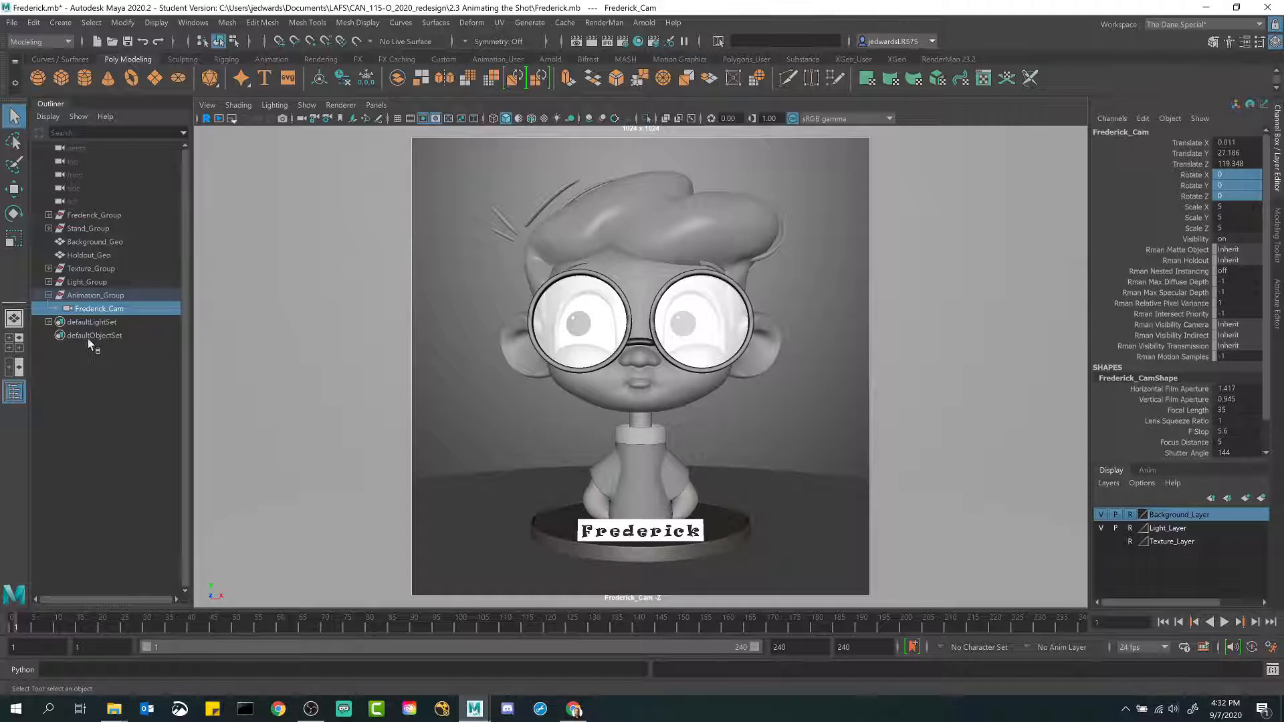
Step: Set up a side-by-side layout with persp in one view and Frederick_Cam in the other, slightly widening the Frederick_Cam view
left_click(19, 366)
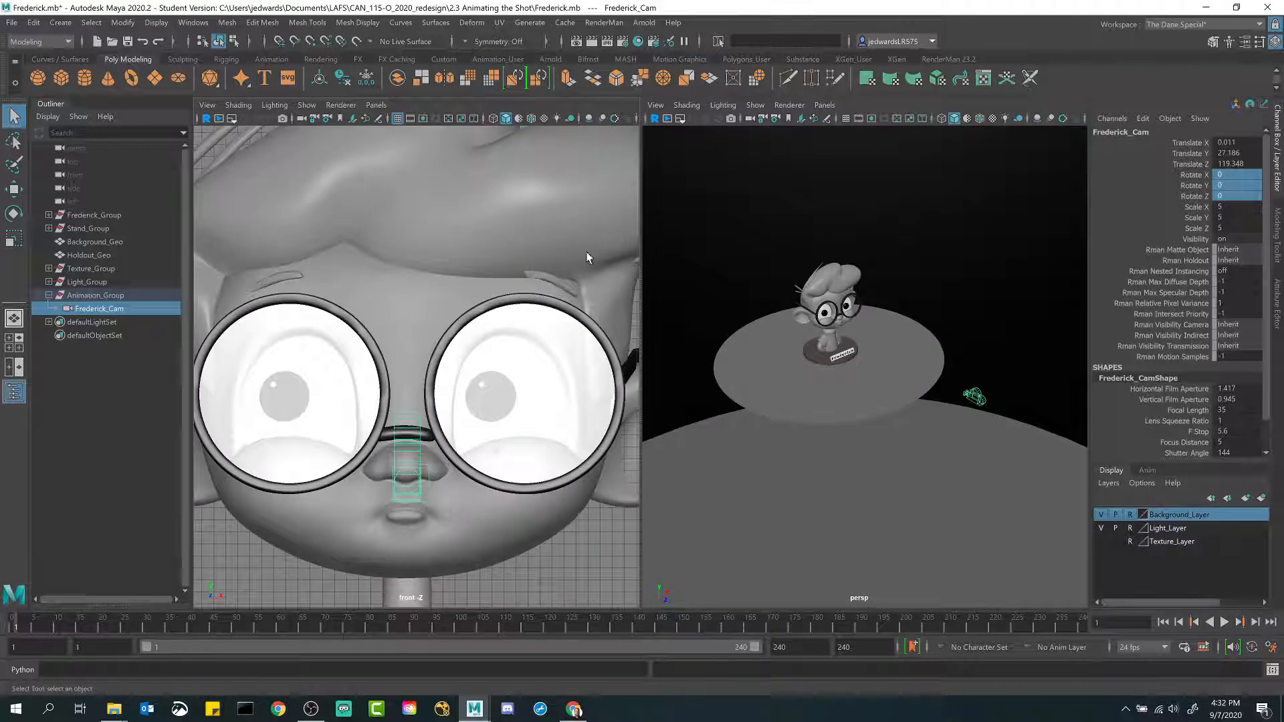
left_click(376, 105)
mouse_move(428, 118)
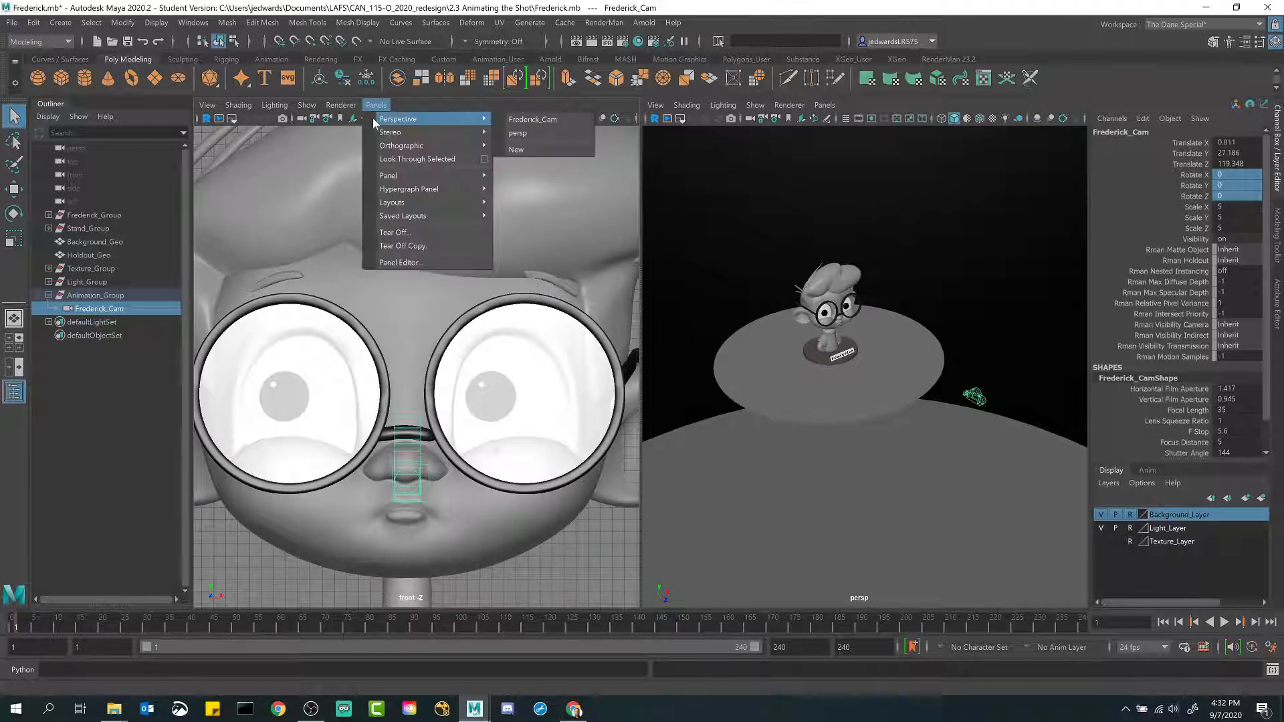
left_click(522, 135)
left_click(824, 105)
mouse_move(843, 119)
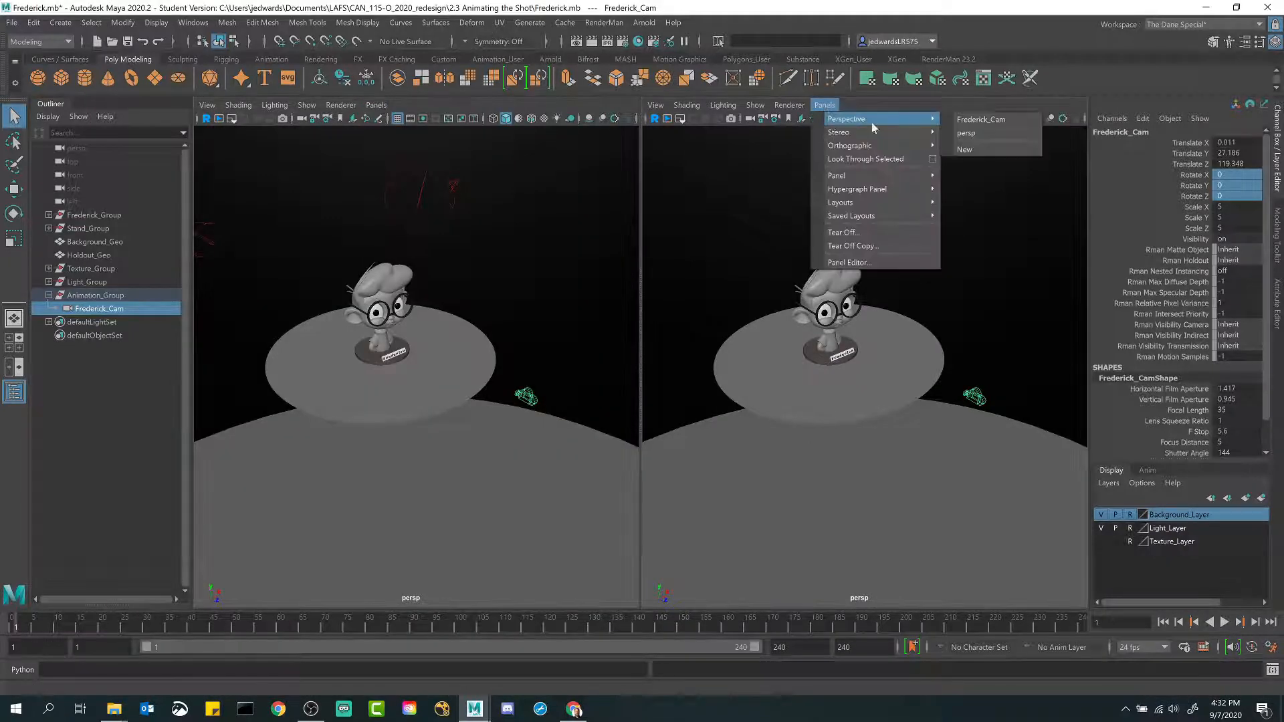
left_click(976, 119)
left_click_drag(640, 279, 621, 279)
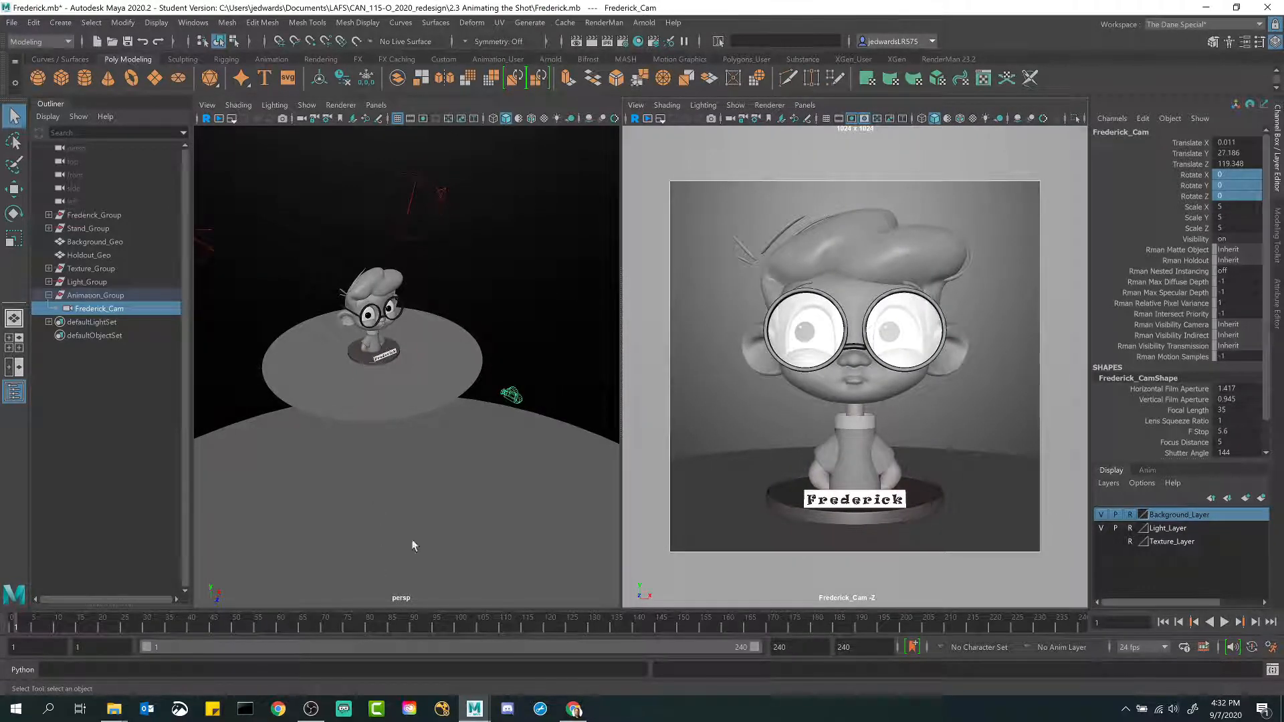
Step: Try rotating Animation_Group around its Y axis to check the straightened camera's orbit, and undo the rotations
left_click_drag(375, 343, 402, 353, "alt")
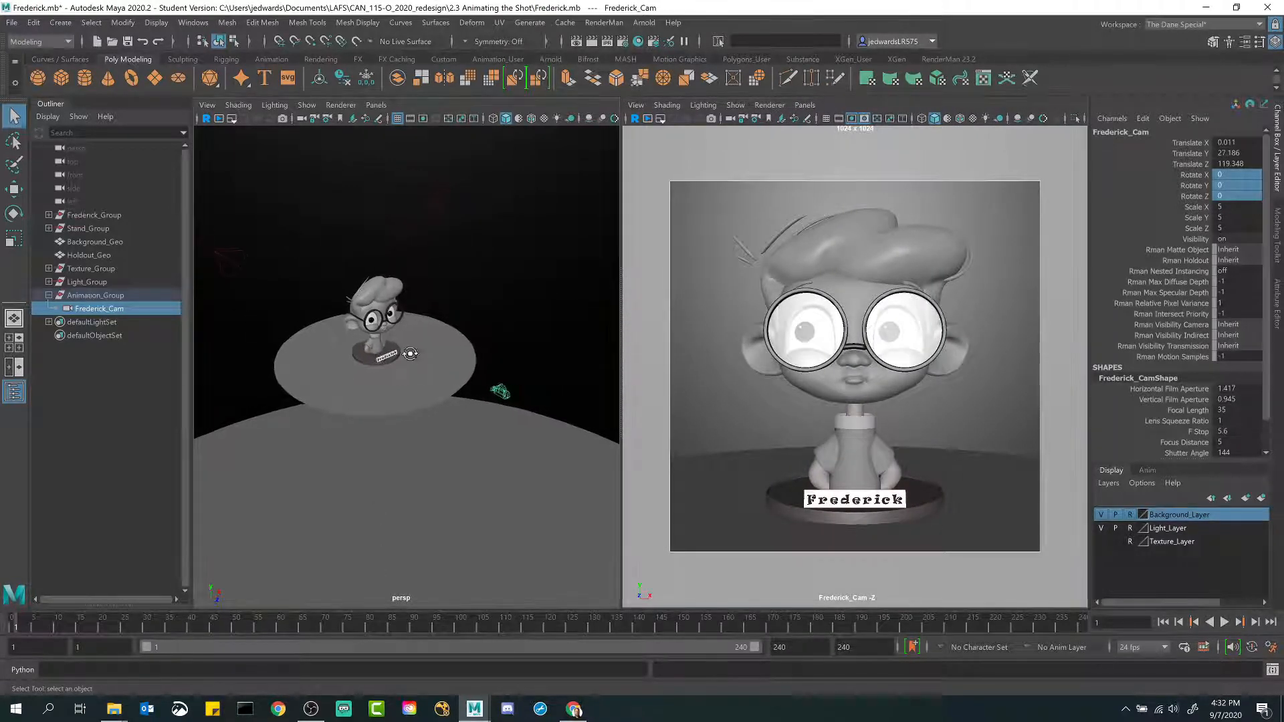
left_click(106, 296)
key("e")
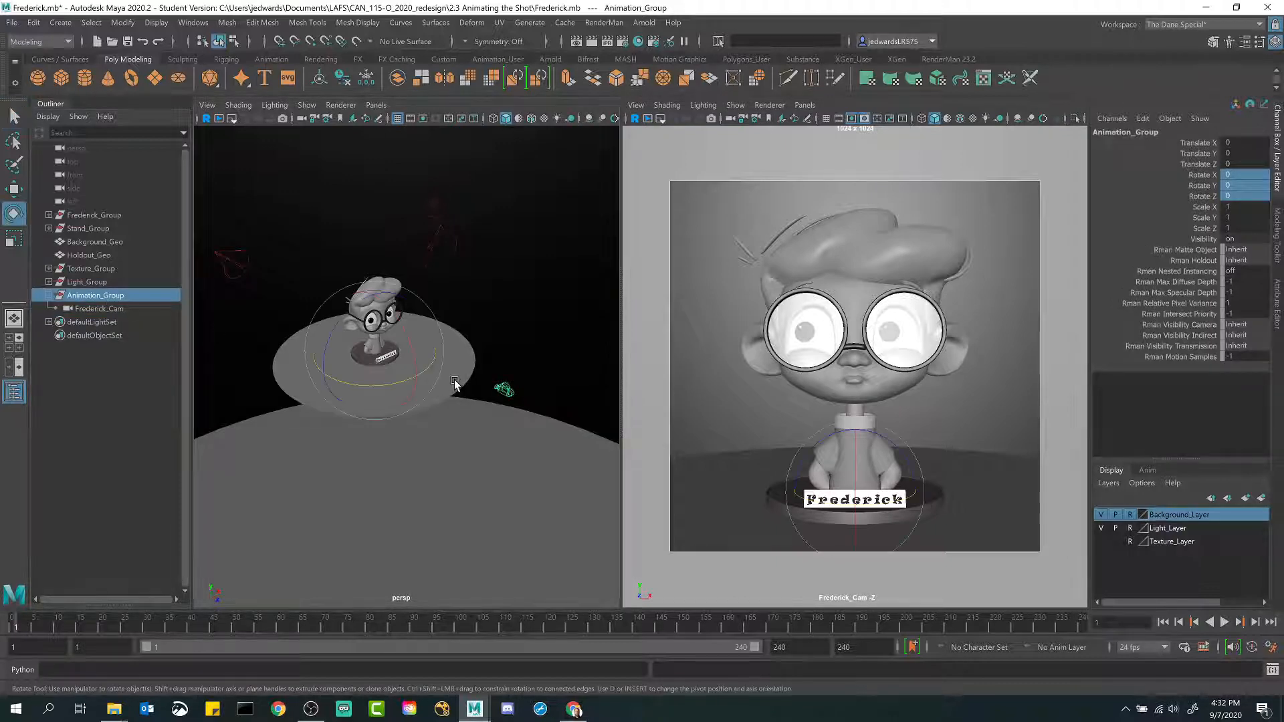
right_click_drag(456, 400, 436, 404, "alt")
mouse_move(375, 388)
left_mouse_down()
mouse_move(405, 376)
mouse_move(386, 382)
left_mouse_up()
key("ctrl+z")
key("ctrl+z")
key("ctrl+z")
key("ctrl+z")
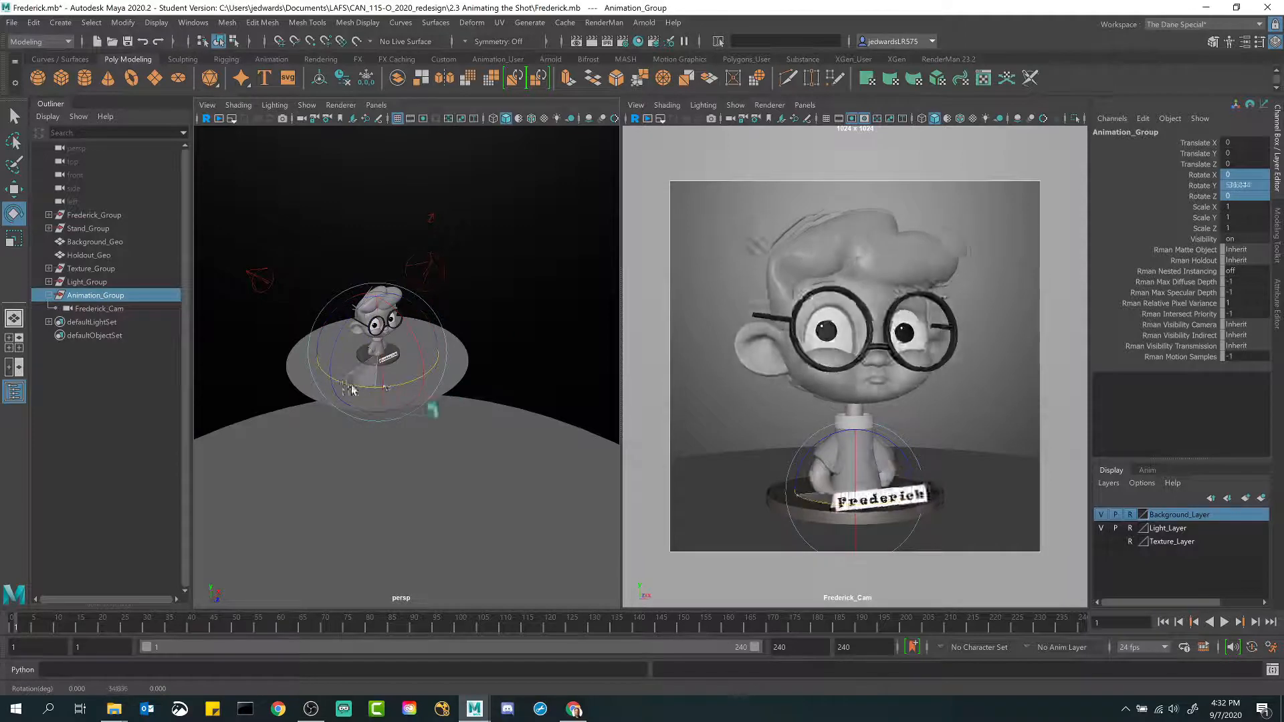
key("ctrl+z")
key("q")
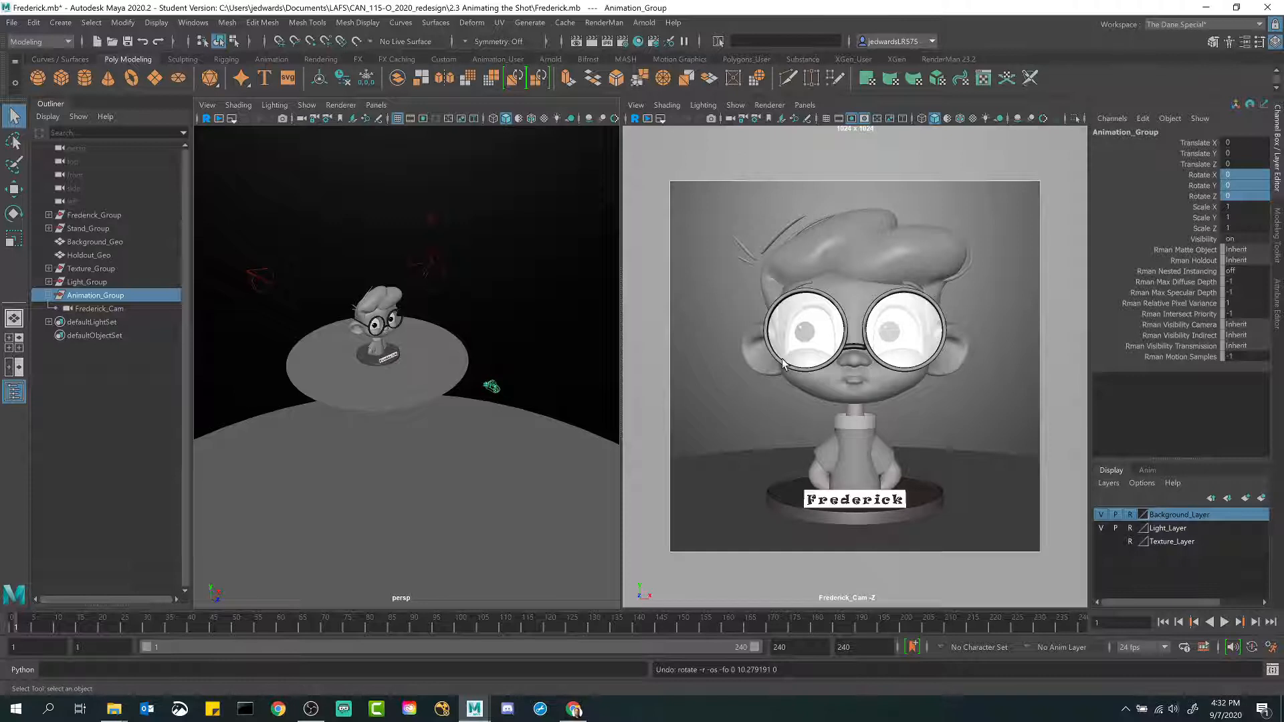
Step: Try swinging Animation_Group about 22 degrees around its Y axis, and undo the rotation
key("e")
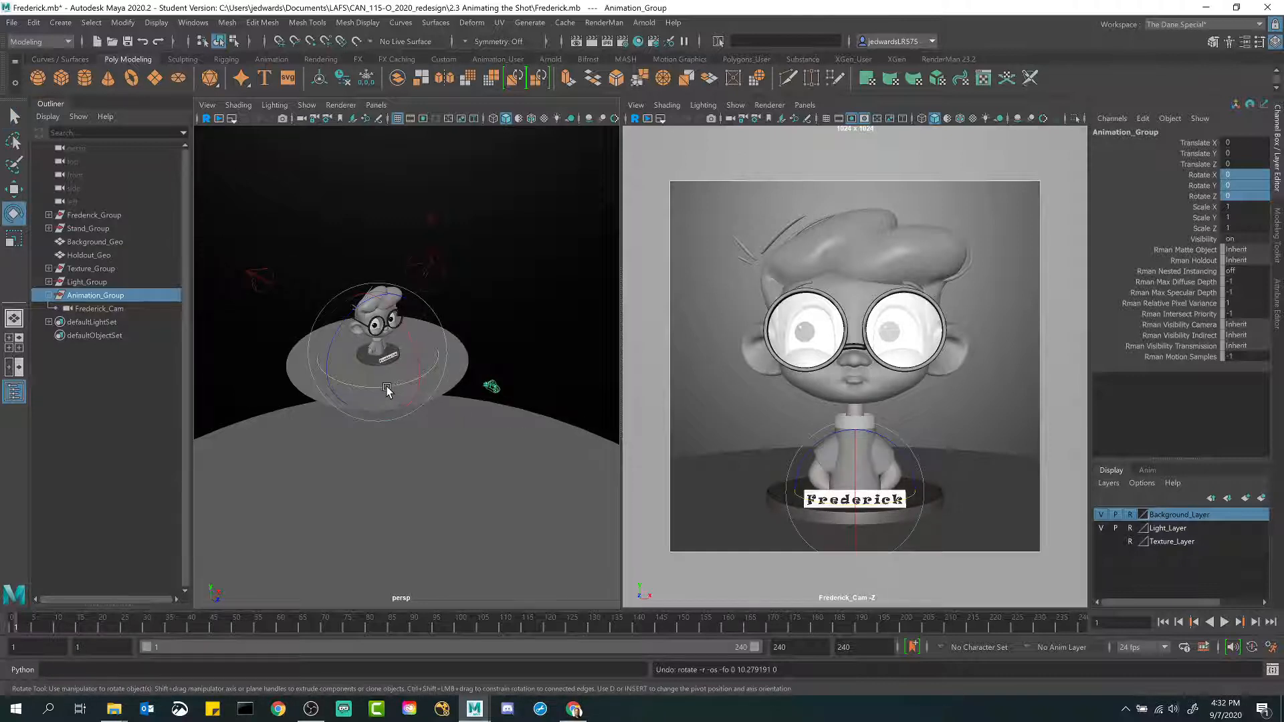
left_click_drag(395, 386, 411, 388)
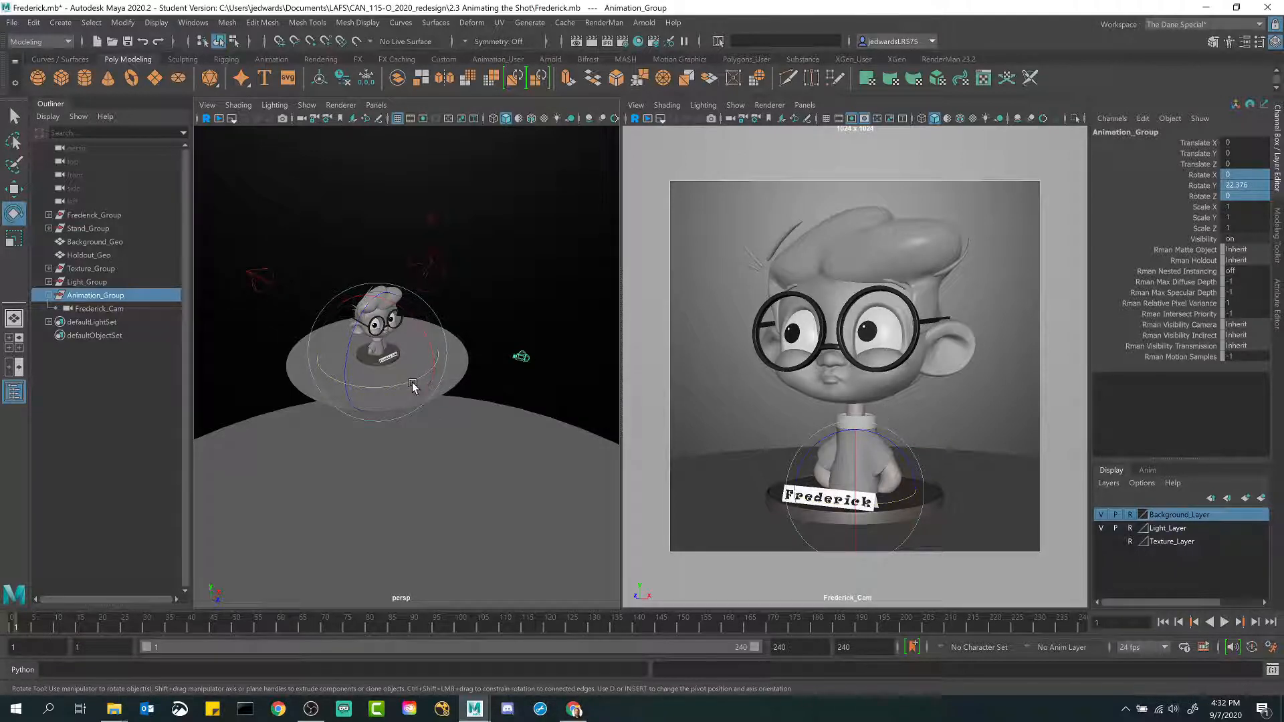
key("ctrl+z")
key("q")
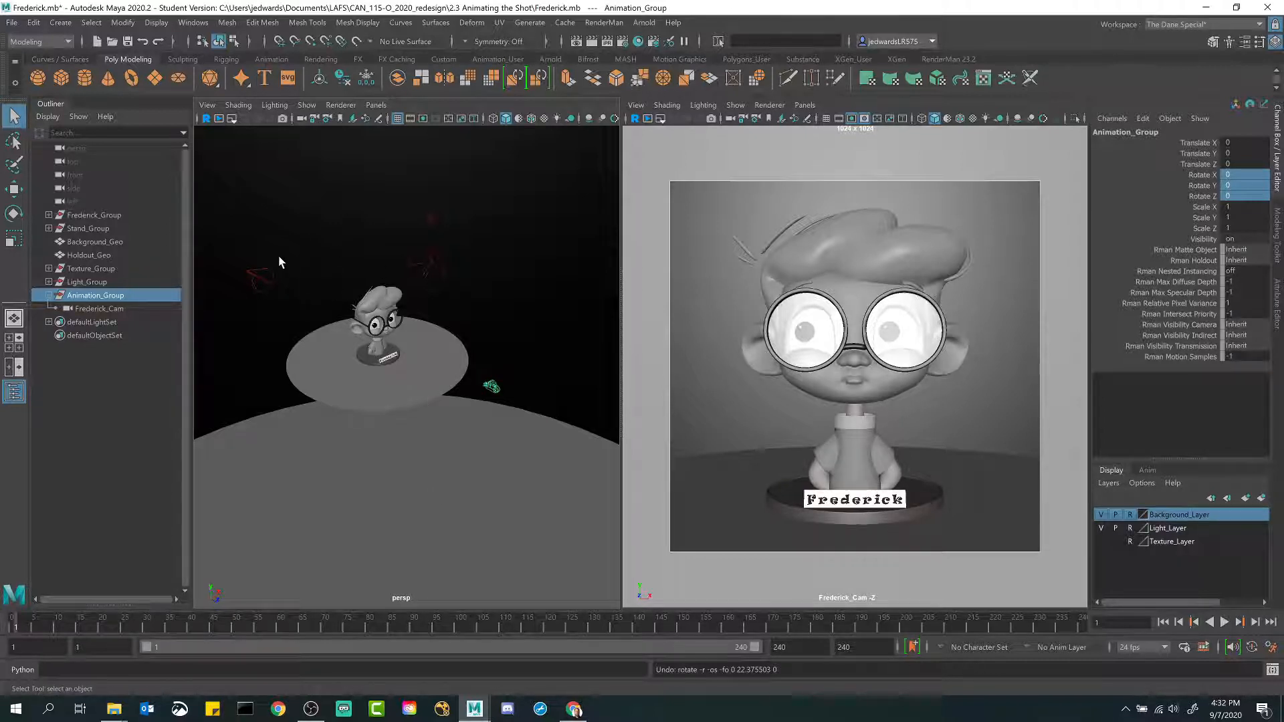
Step: Open the Time Slider preferences to review the frame rate and playback settings, and close them
left_click(193, 23)
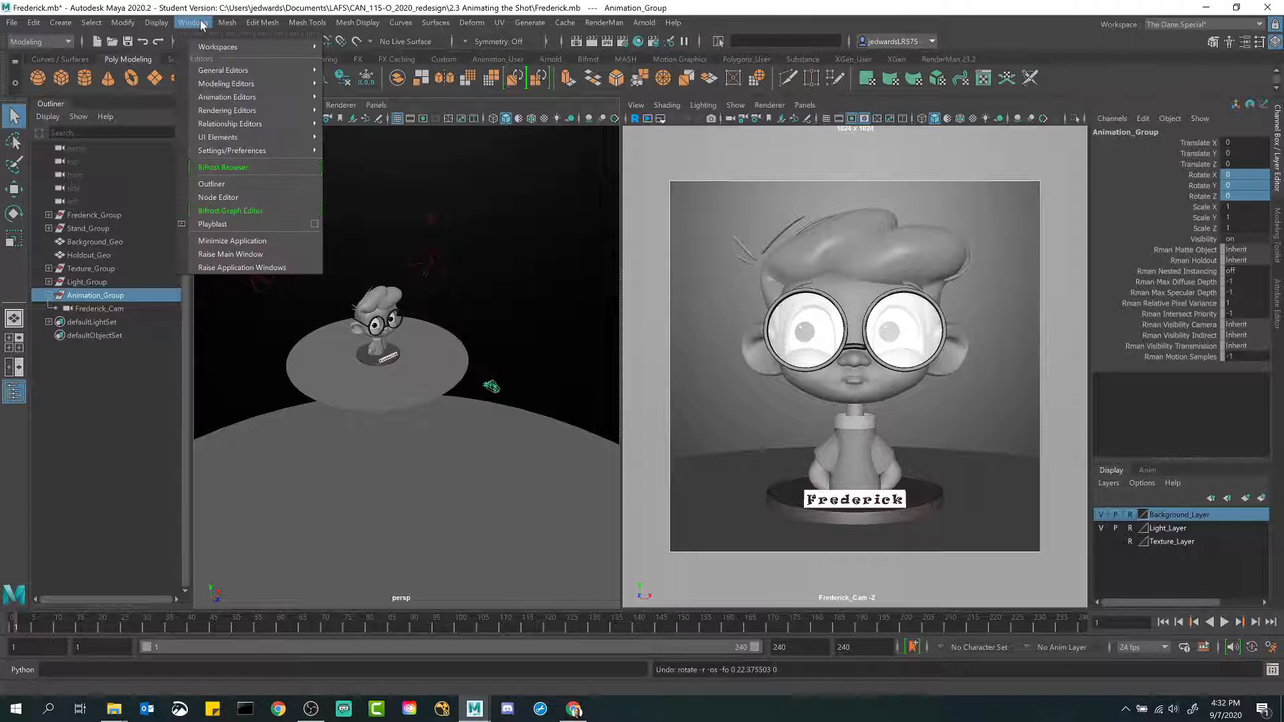
mouse_move(212, 151)
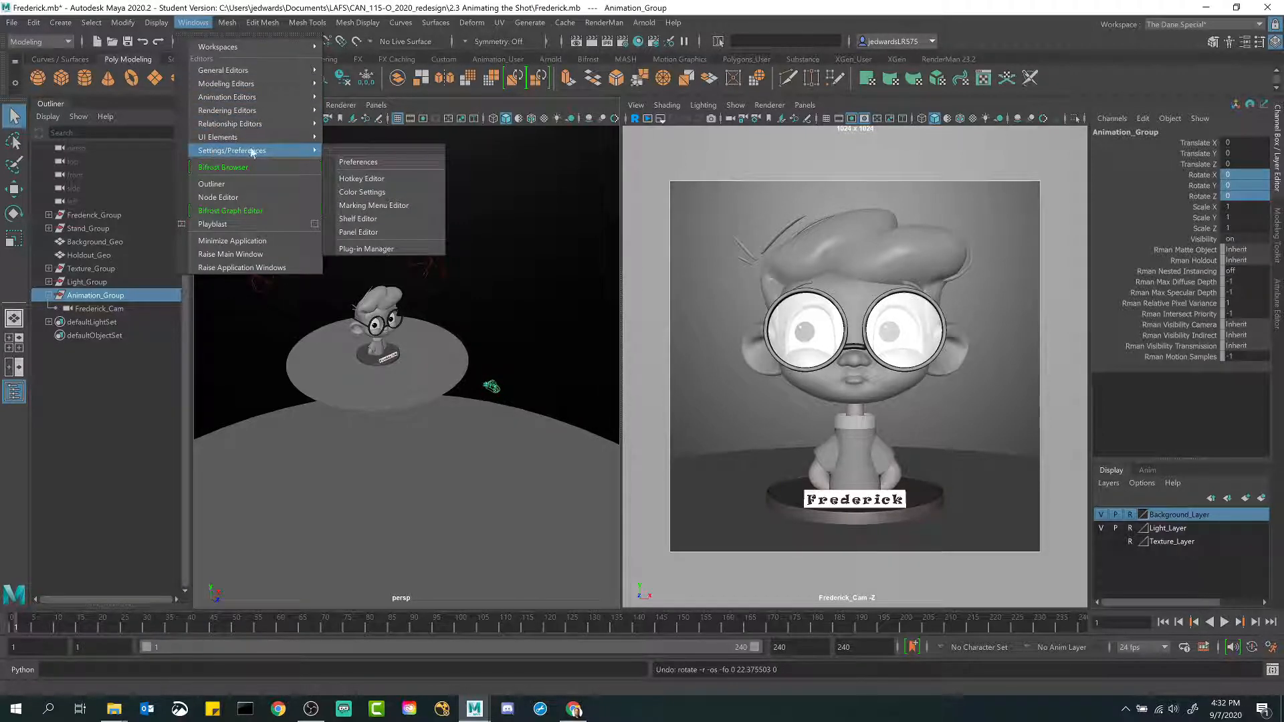
left_click(361, 162)
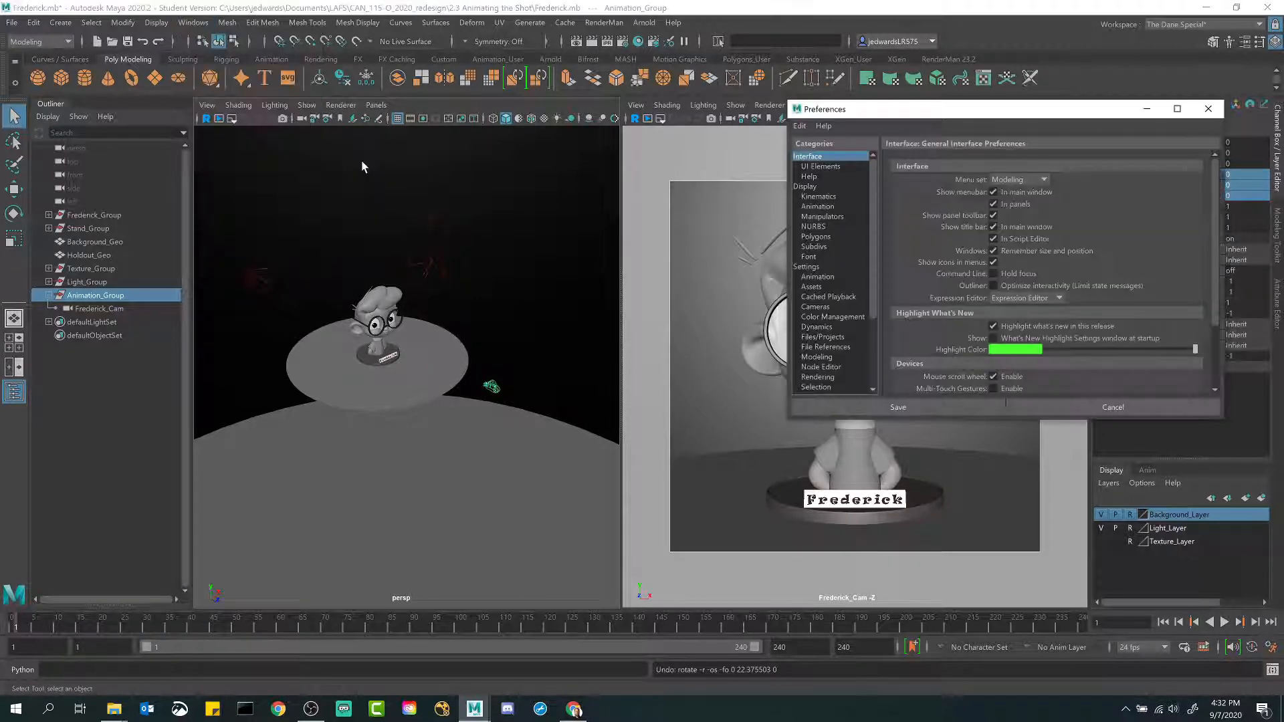
left_click_drag(908, 117, 469, 113)
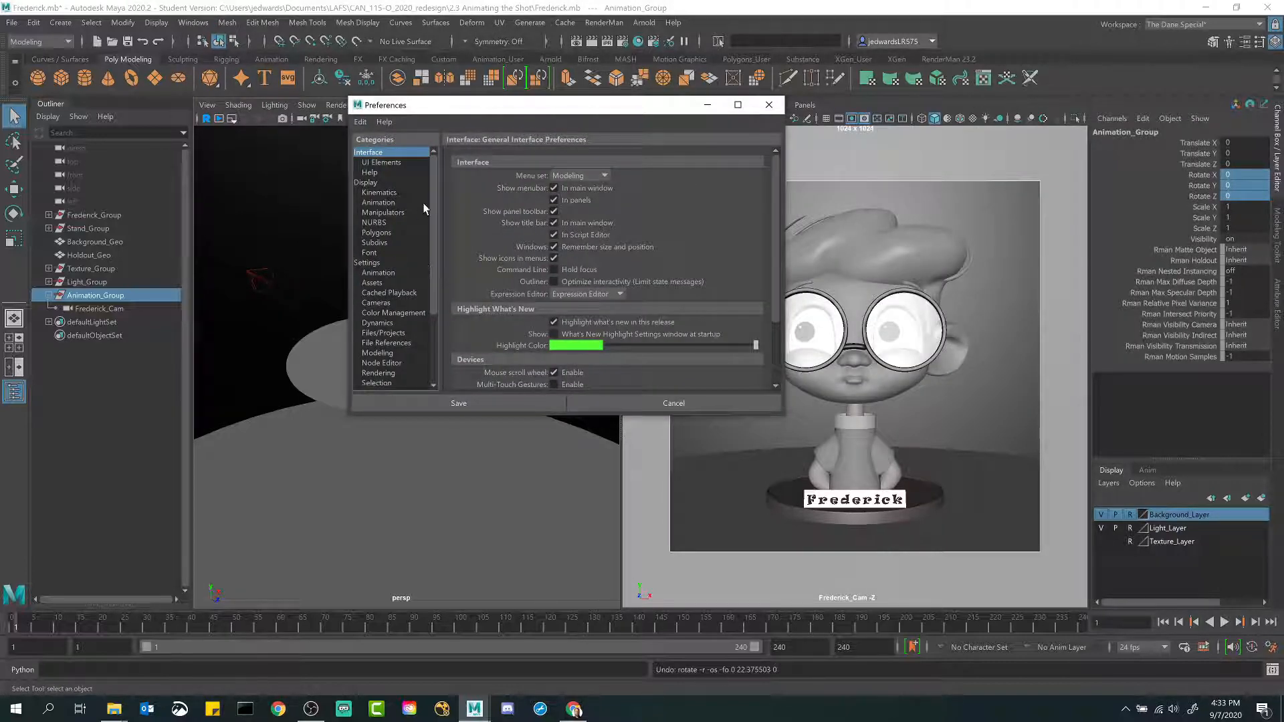
scroll(389, 369, "down", 2)
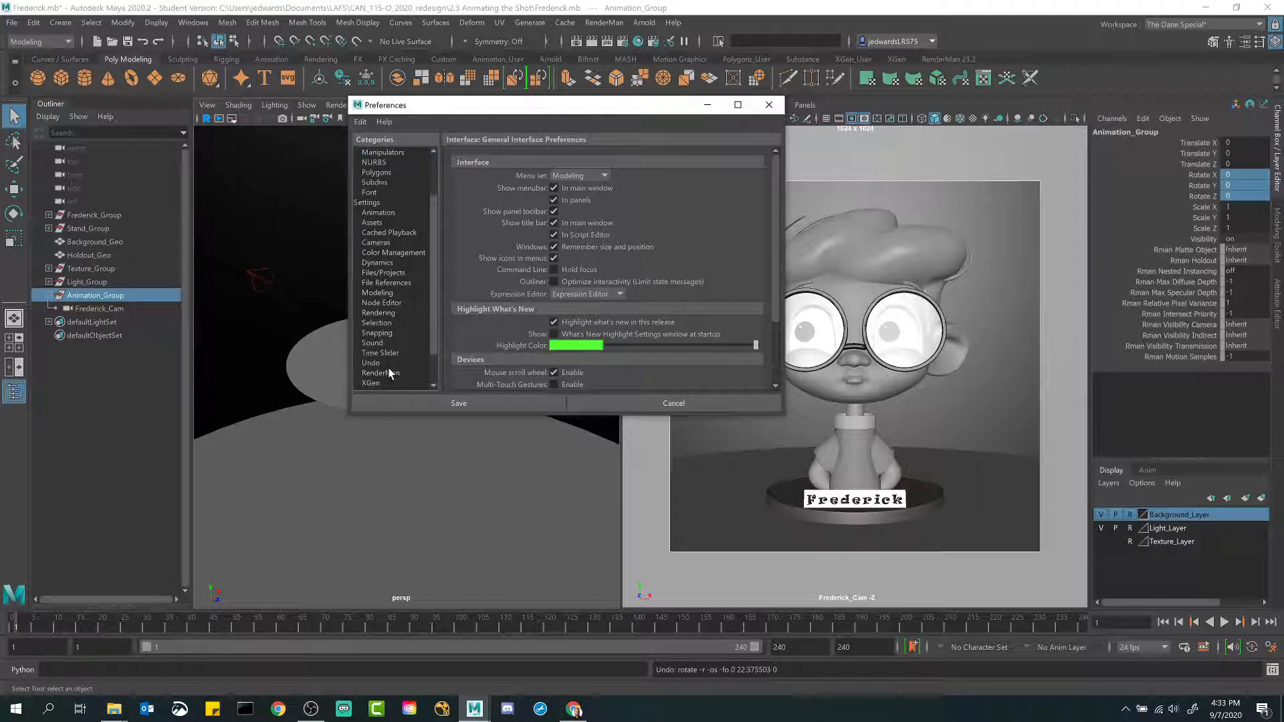
left_click(380, 353)
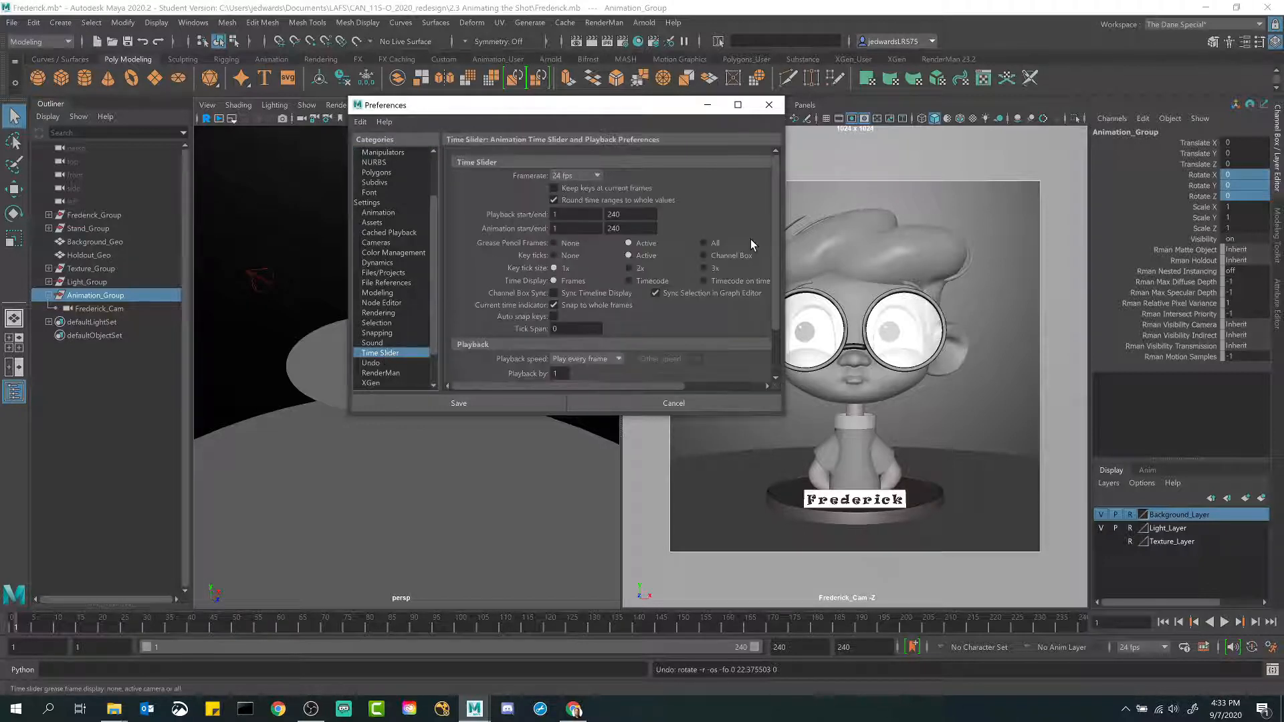
left_click(769, 104)
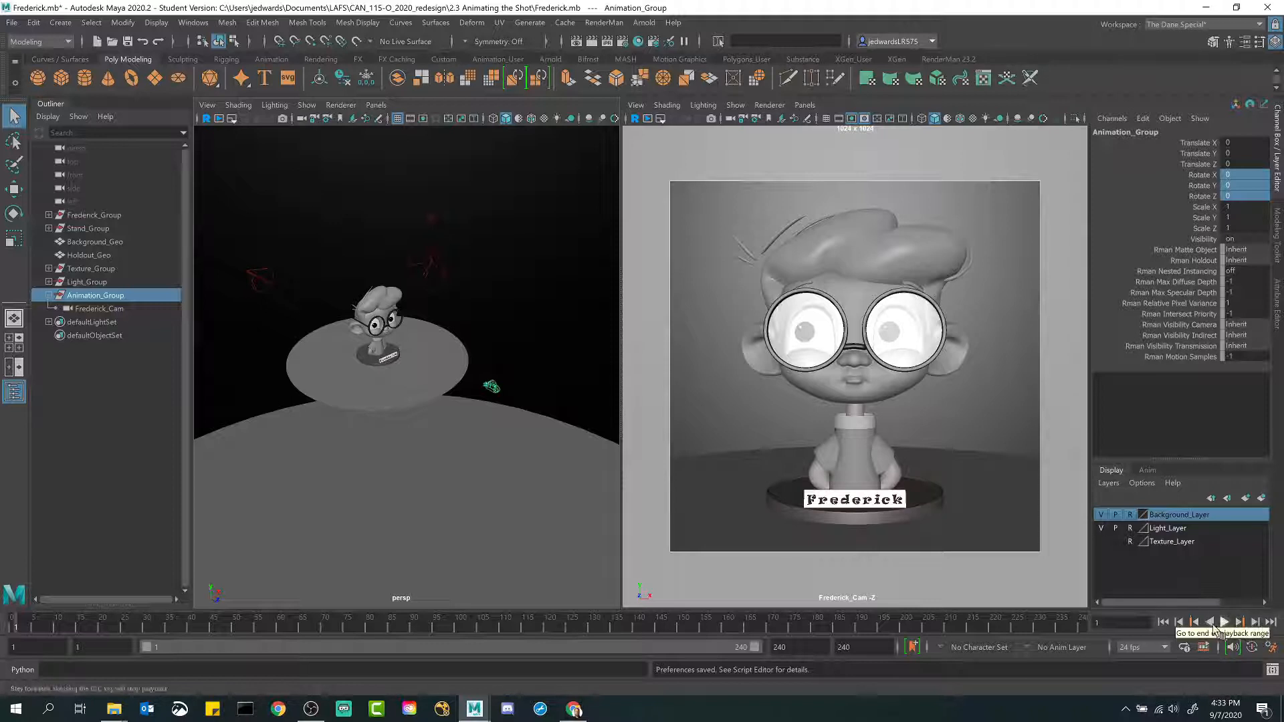
Step: Set the playback Update view option to All in the Time Slider preferences, and save them
left_click(1270, 652)
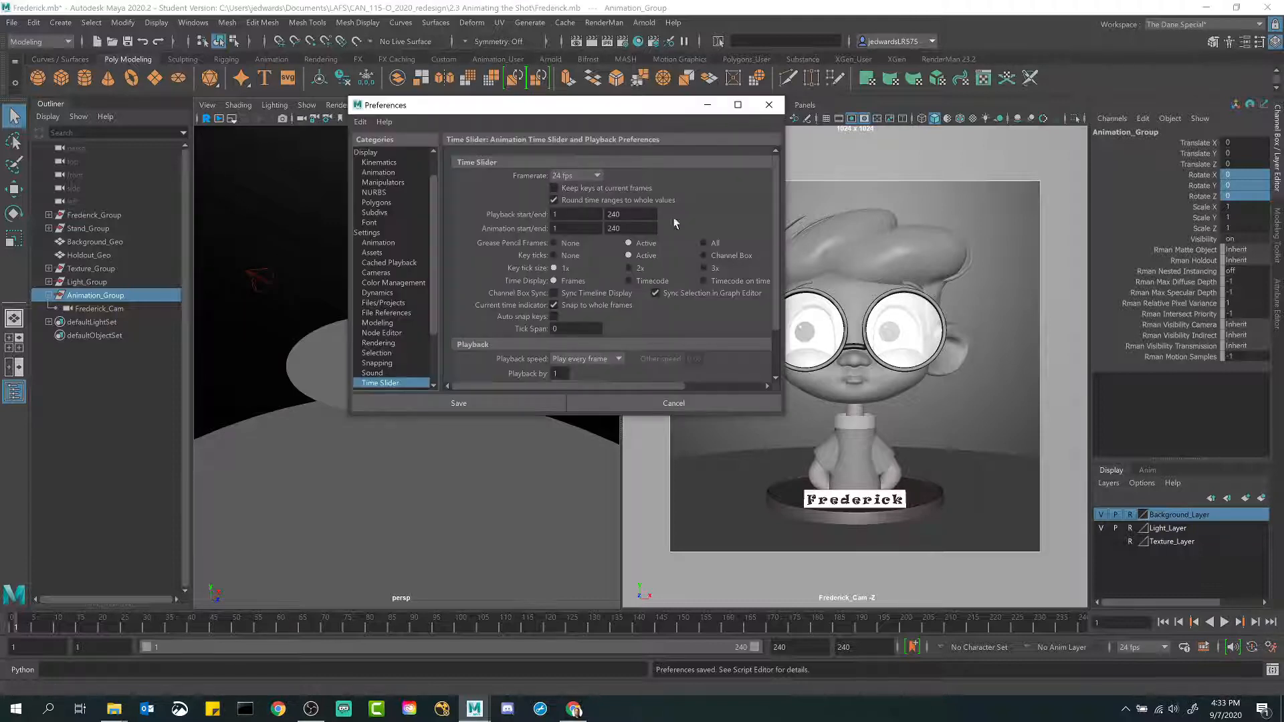
left_click_drag(591, 108, 602, 113)
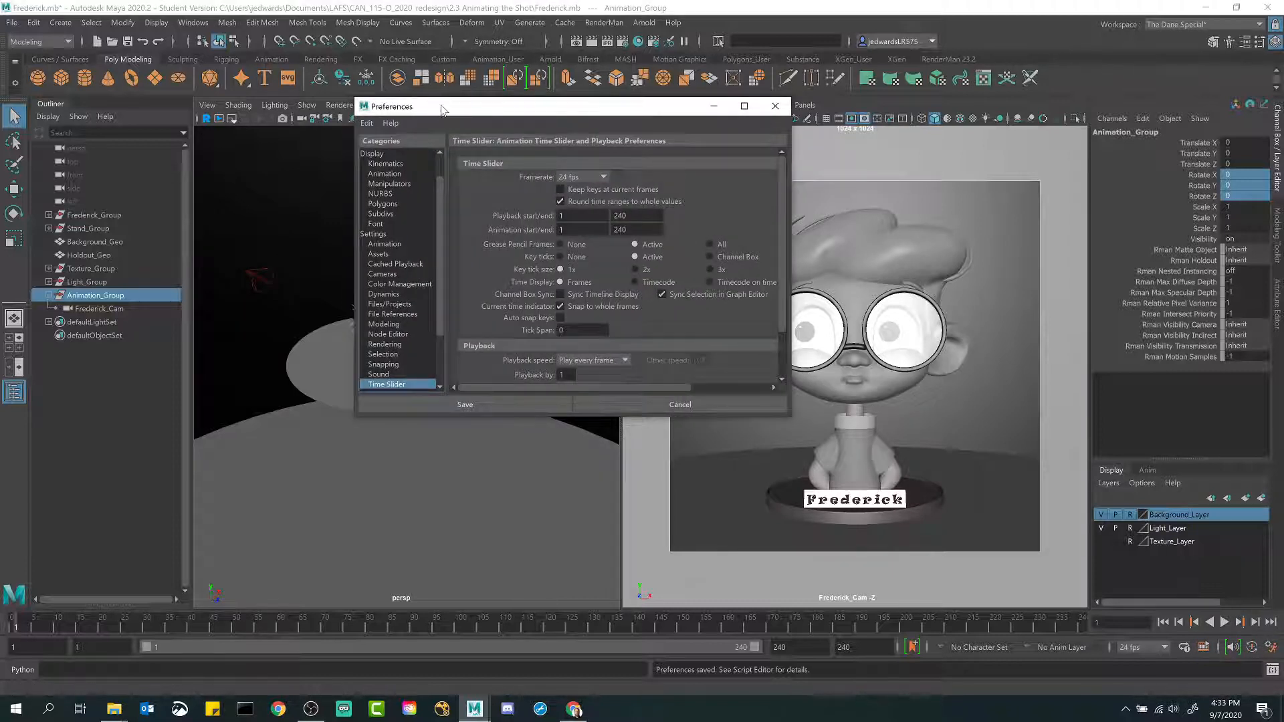
scroll(384, 305, "down", 1)
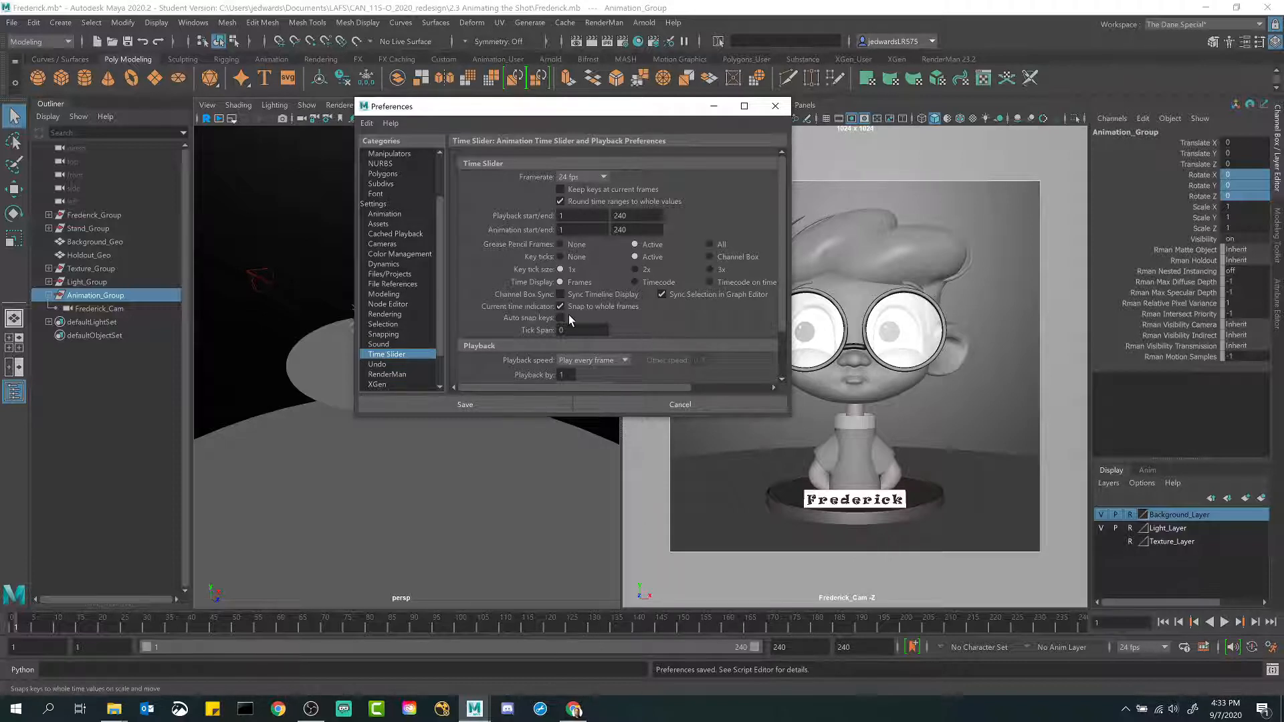
scroll(524, 321, "down", 3)
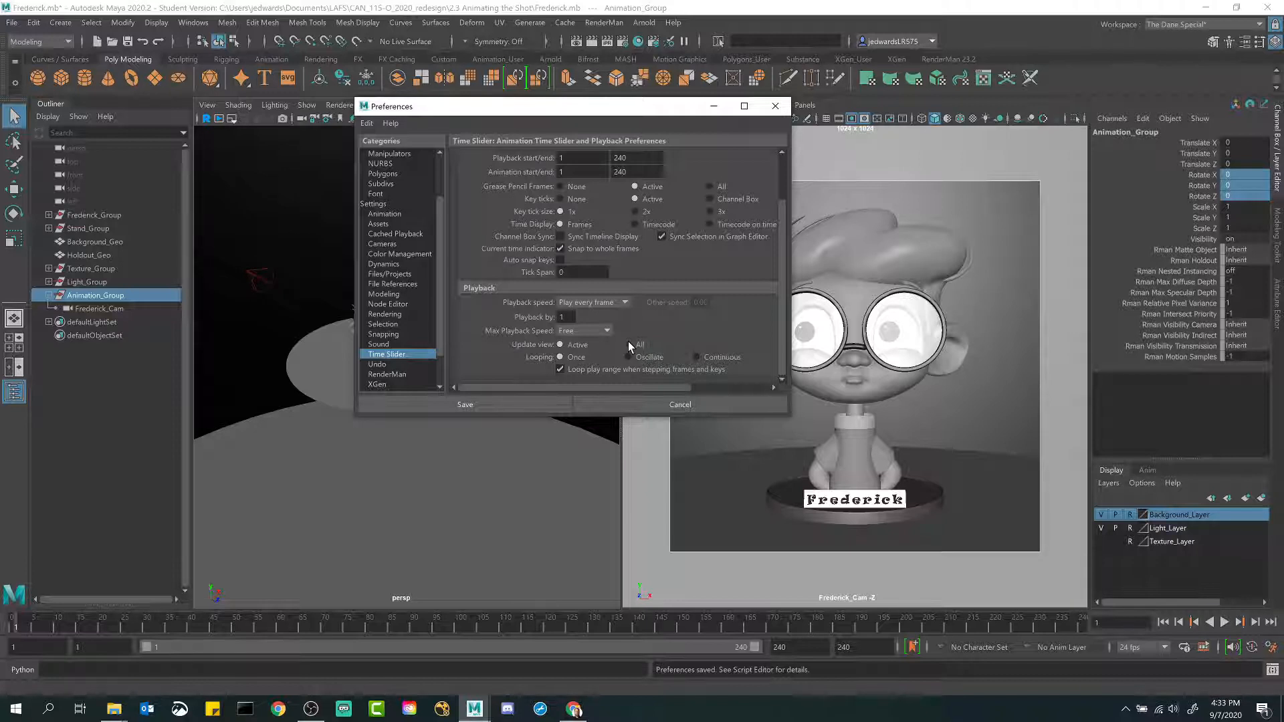
left_click(568, 345)
left_click(628, 344)
left_click(575, 344)
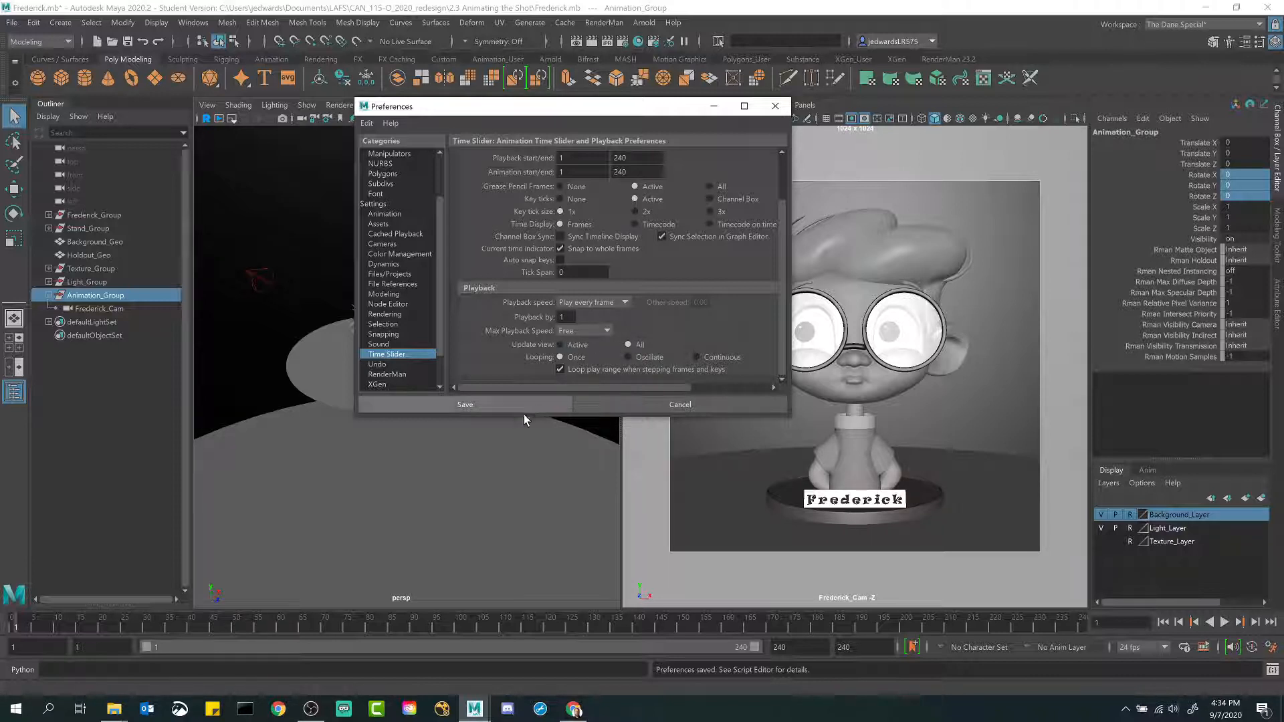
left_click(490, 407)
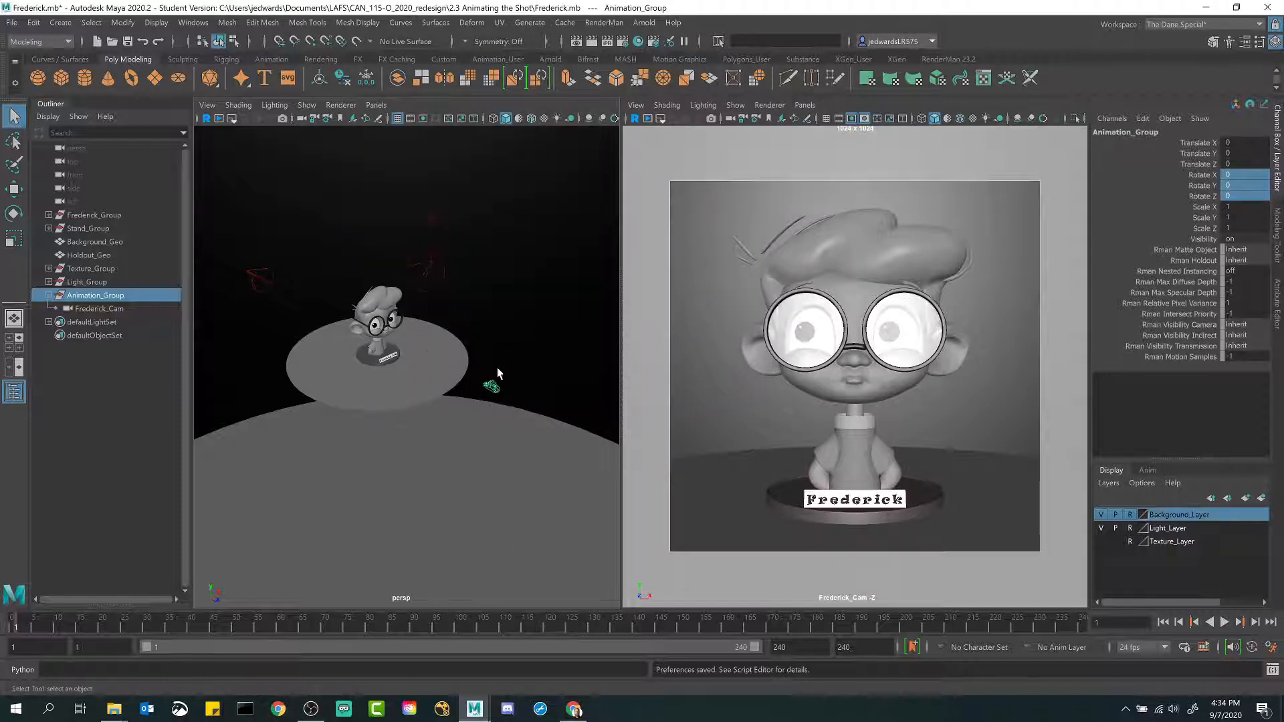
Step: Try rotating Animation_Group around its Y axis to check the camera's movement in both views, and undo the last rotation
left_click_drag(496, 327, 508, 353, "alt")
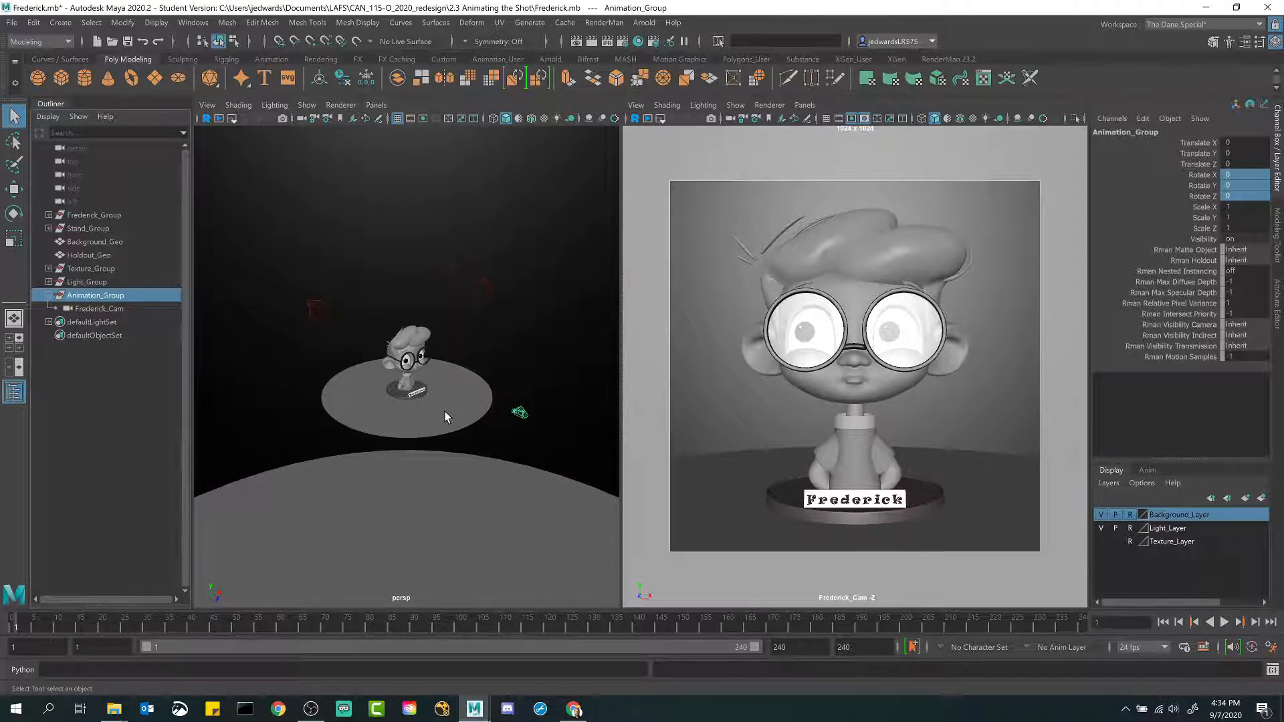
key("e")
mouse_move(428, 423)
left_mouse_down()
mouse_move(462, 410)
mouse_move(393, 438)
mouse_move(448, 424)
mouse_move(410, 434)
mouse_move(436, 418)
left_mouse_up()
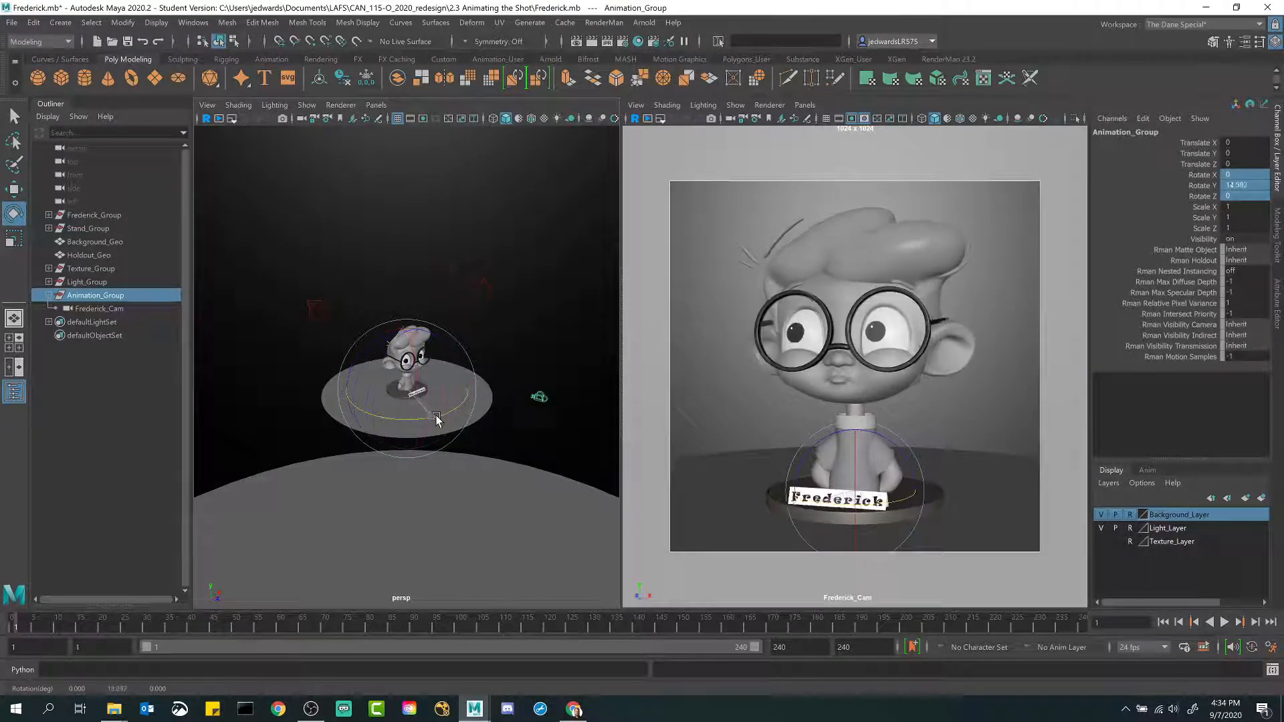
key("ctrl+z")
key("q")
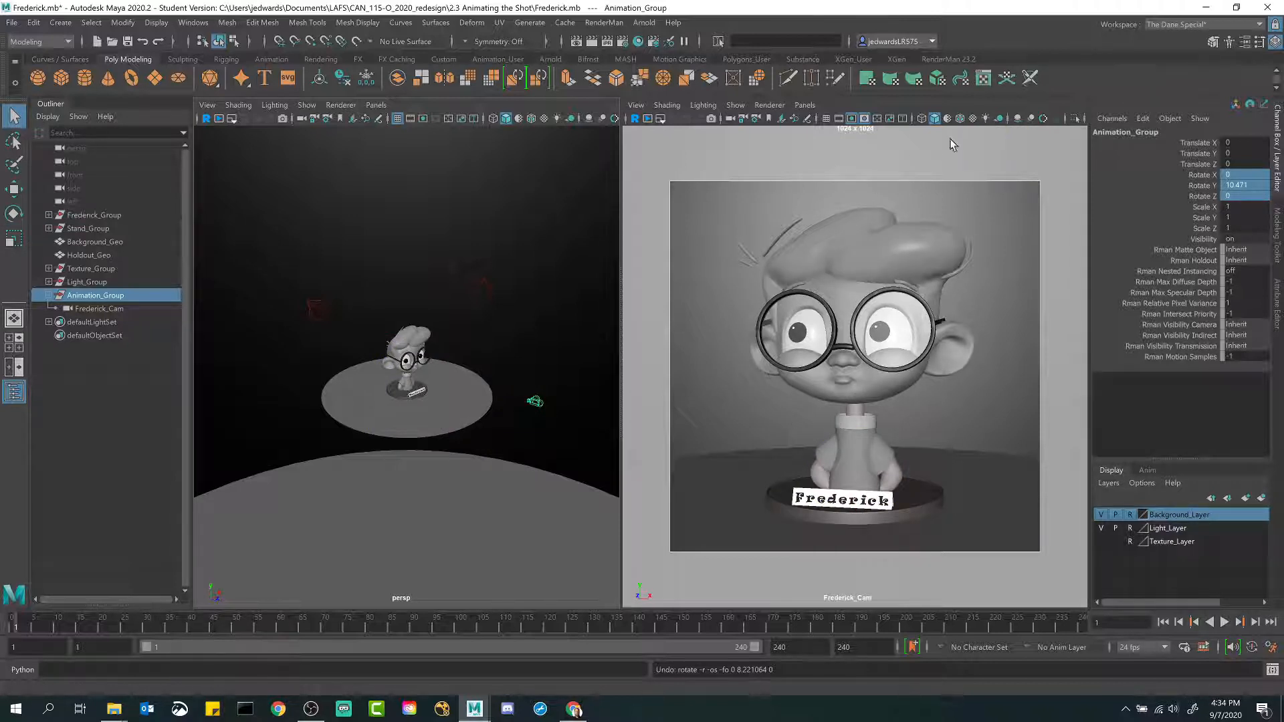
Step: Turn on textures, all lights, shadows and screen space ambient occlusion in the Frederick_Cam view
left_click(973, 120)
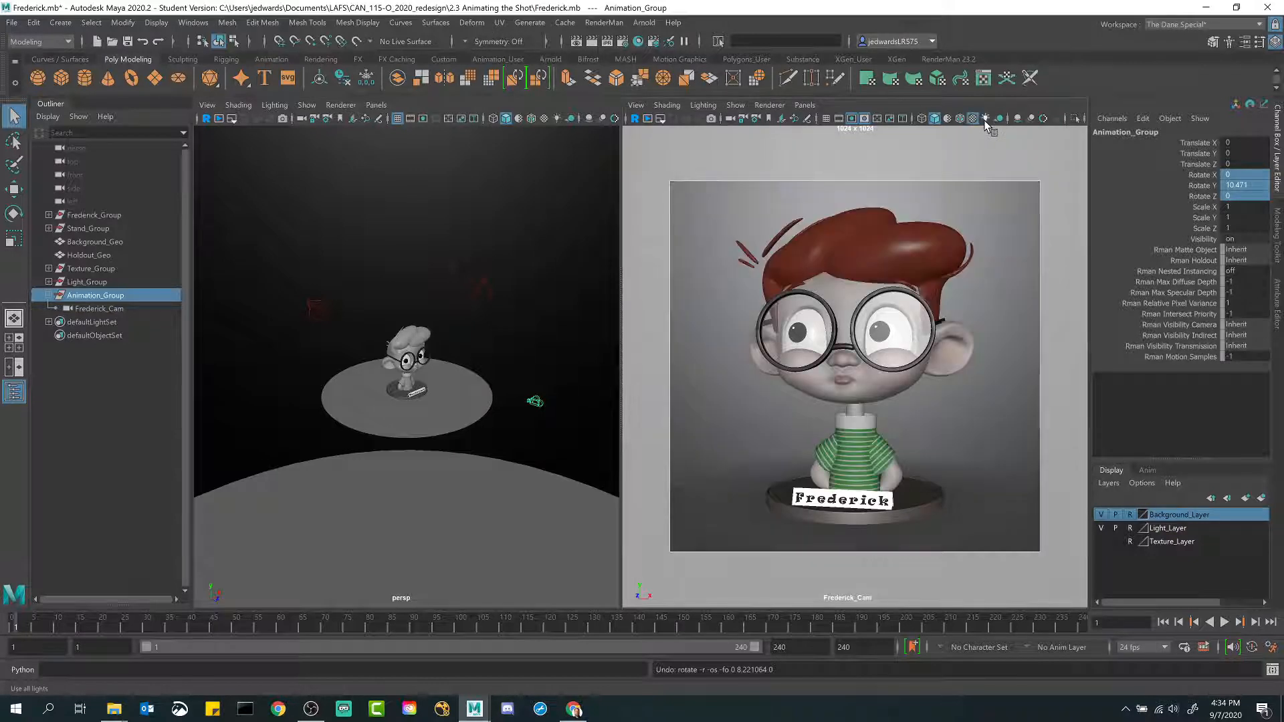
left_click(985, 122)
left_click(1000, 120)
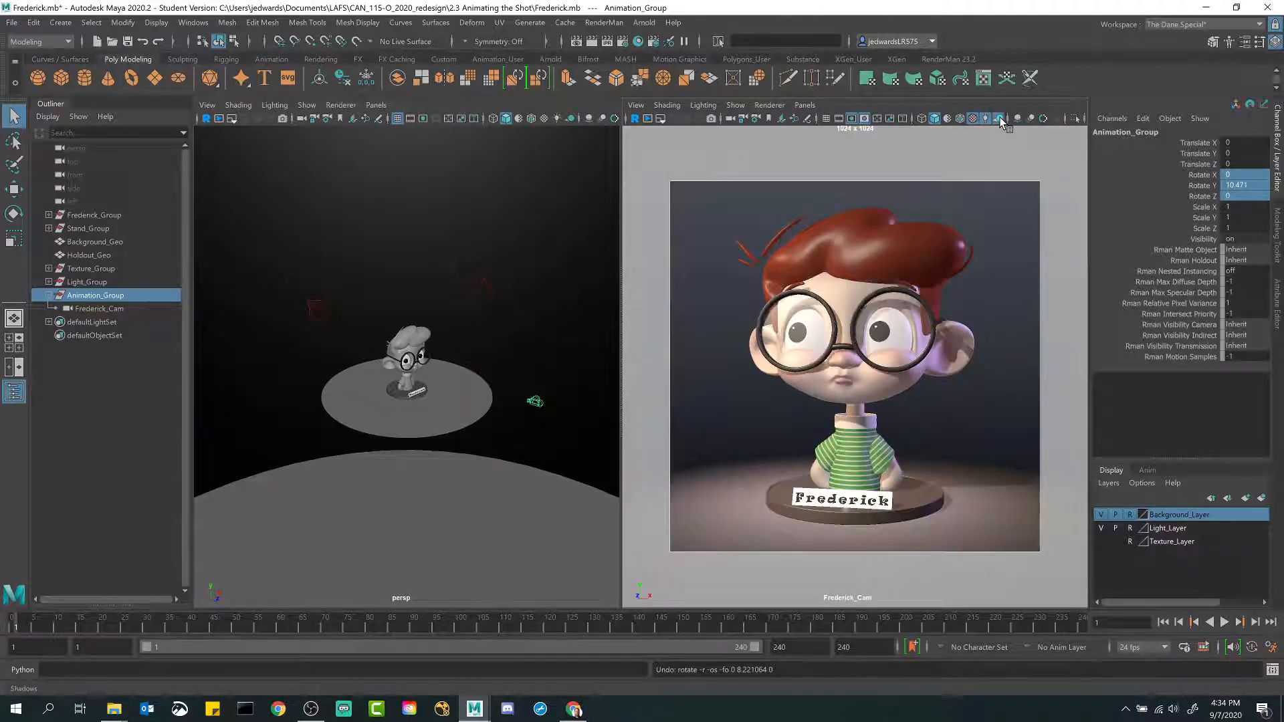
left_click(1017, 120)
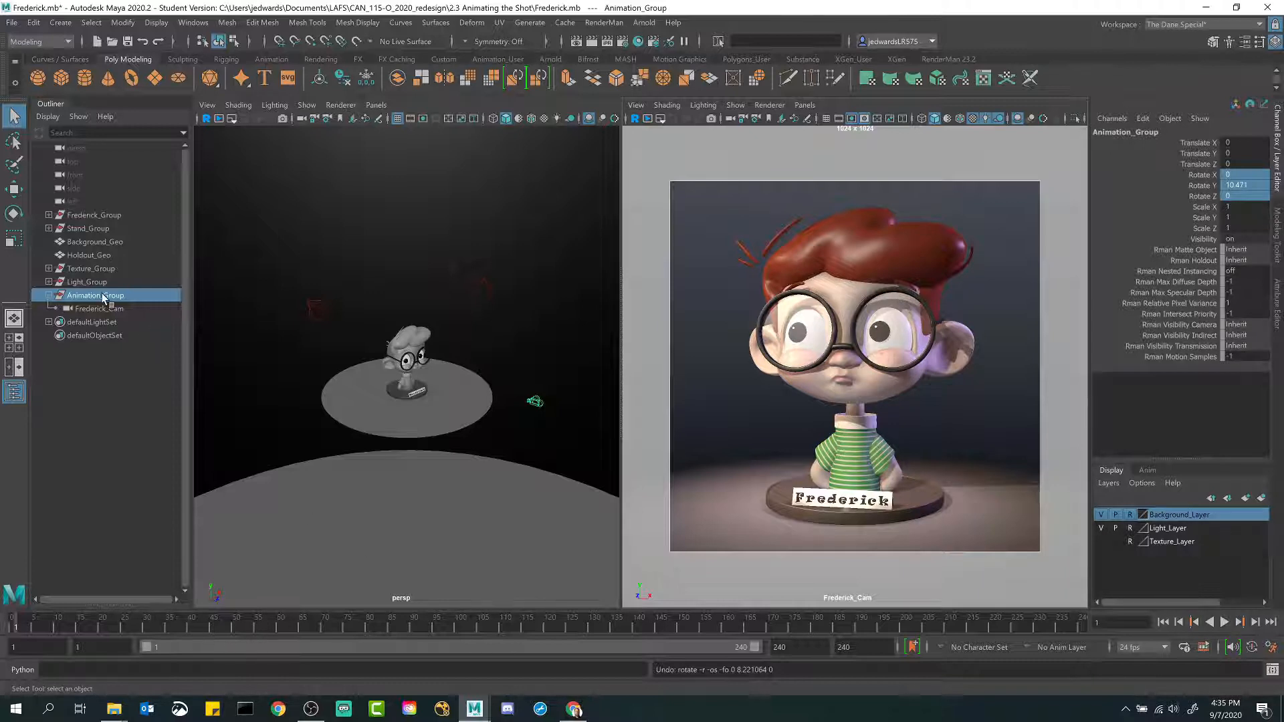
Step: Rotate Animation_Group around its Y axis to about 711 degrees to preview the camera orbiting the bust
key("e")
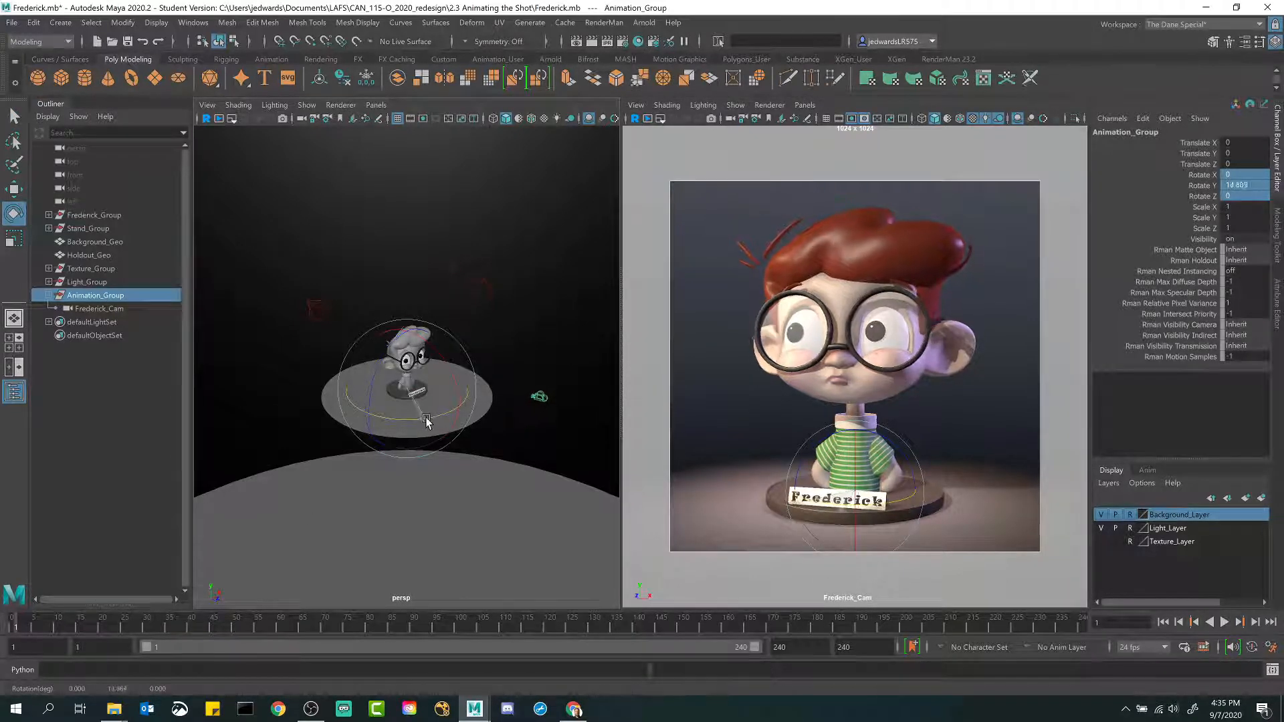
left_click_drag(427, 419, 399, 362)
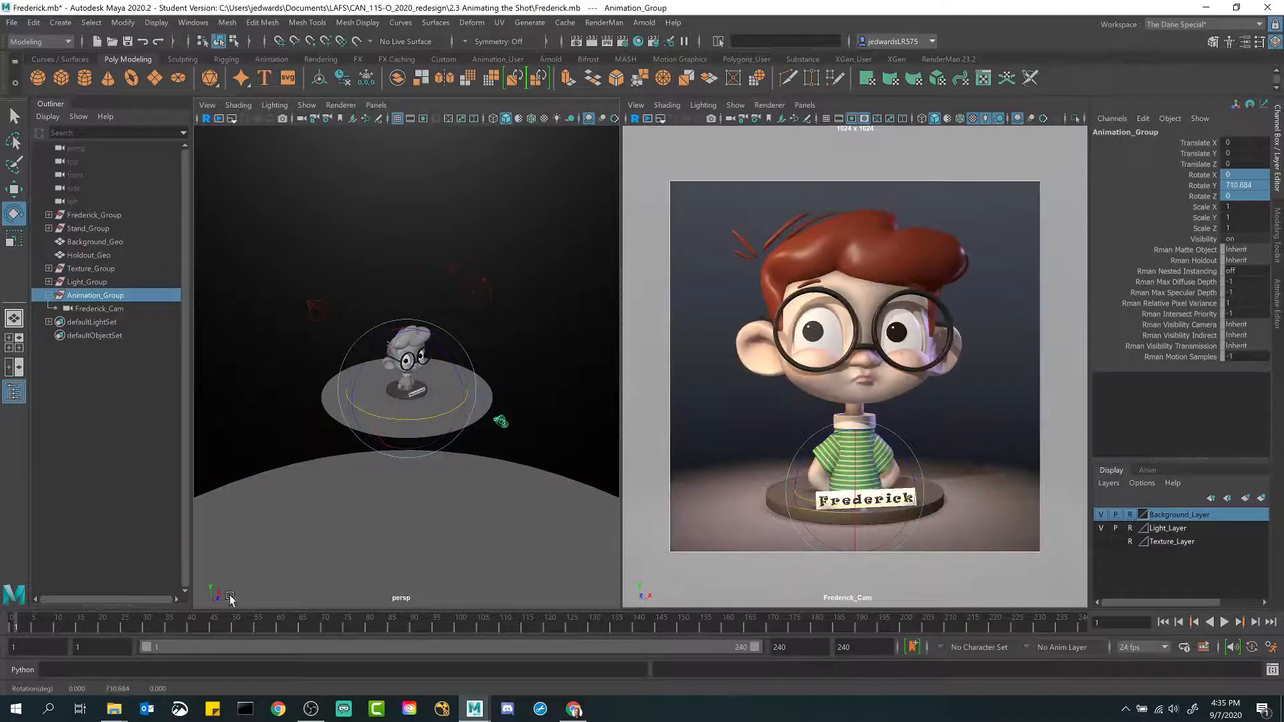
Step: Switch to File Explorer, play the Frederick_Camera video from the 2.3 Animating the Shot folder, and minimize the folder window
mouse_move(114, 709)
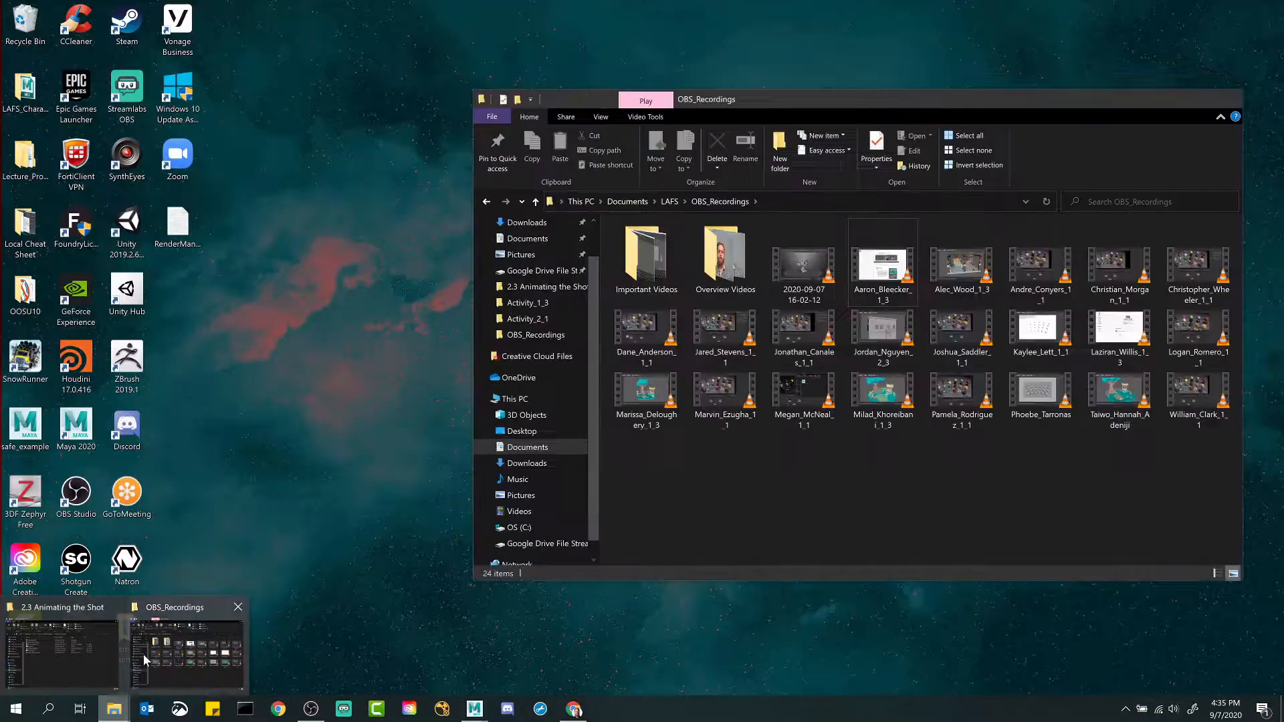
left_click(66, 654)
double_click(644, 284)
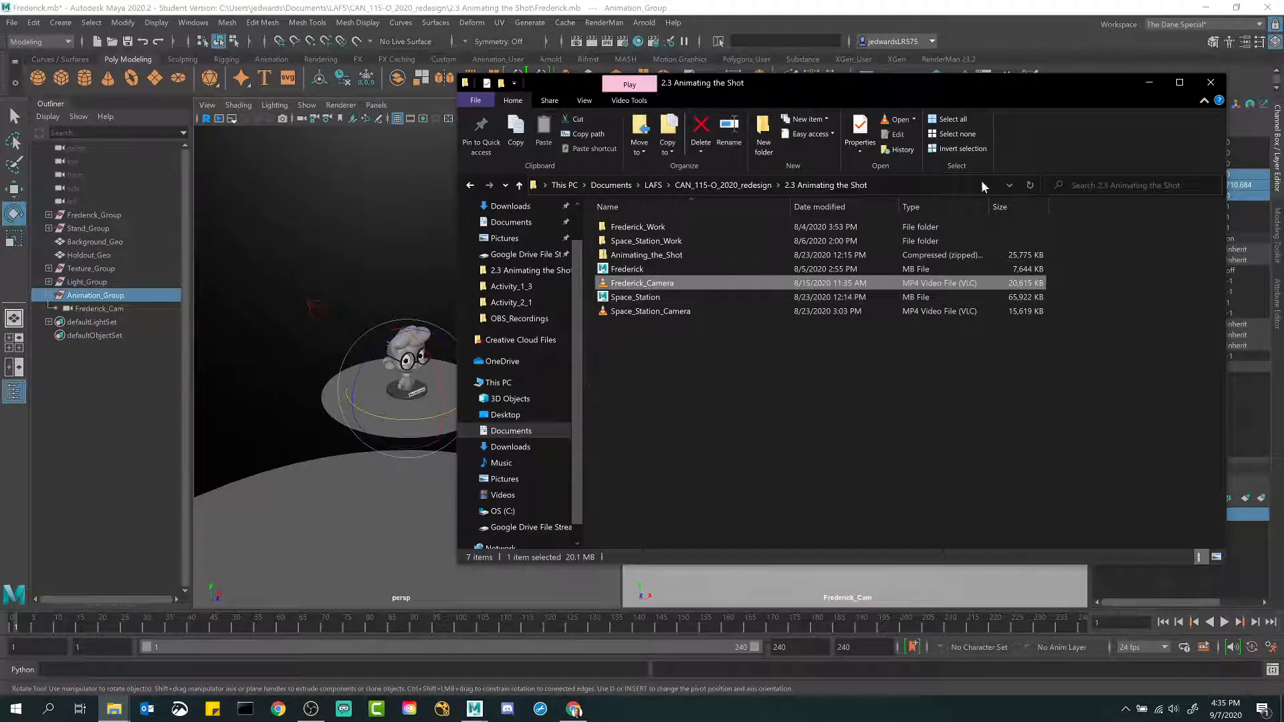
left_click(1149, 82)
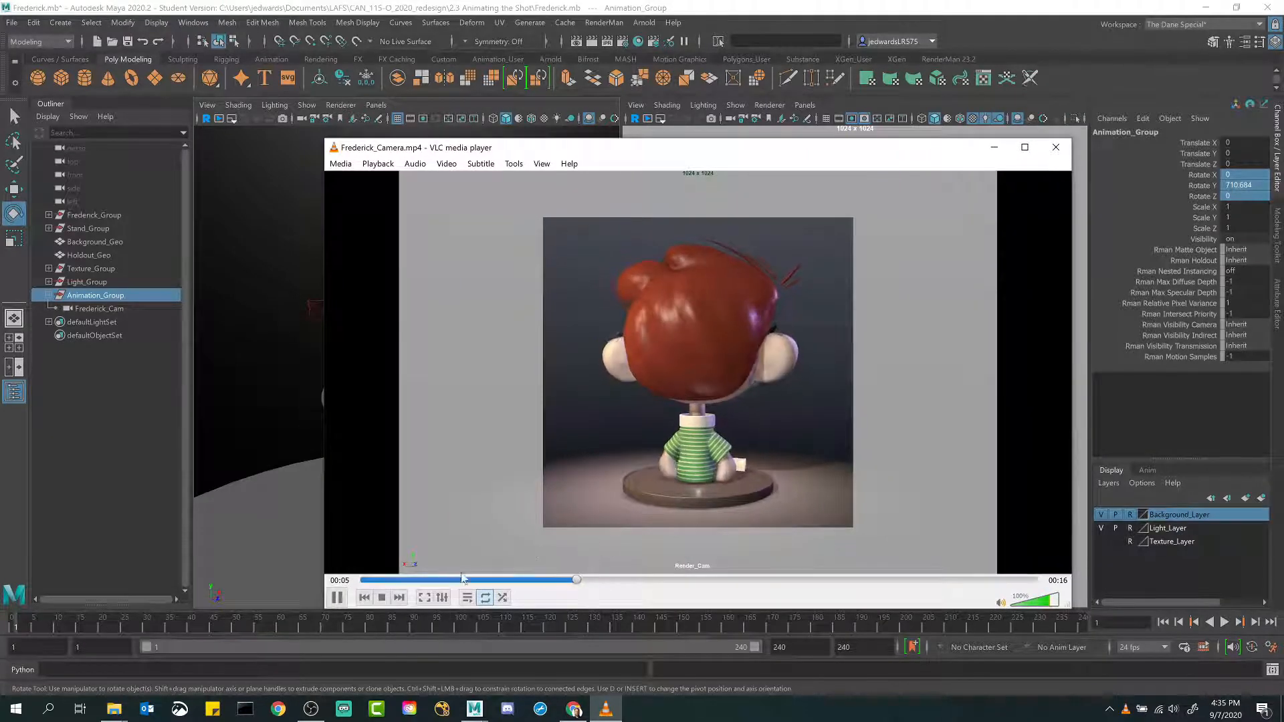
Step: Pause the reference video, scrub back and forth through it to study the camera's orbit around the bust, and close it
left_click(463, 579)
key("space")
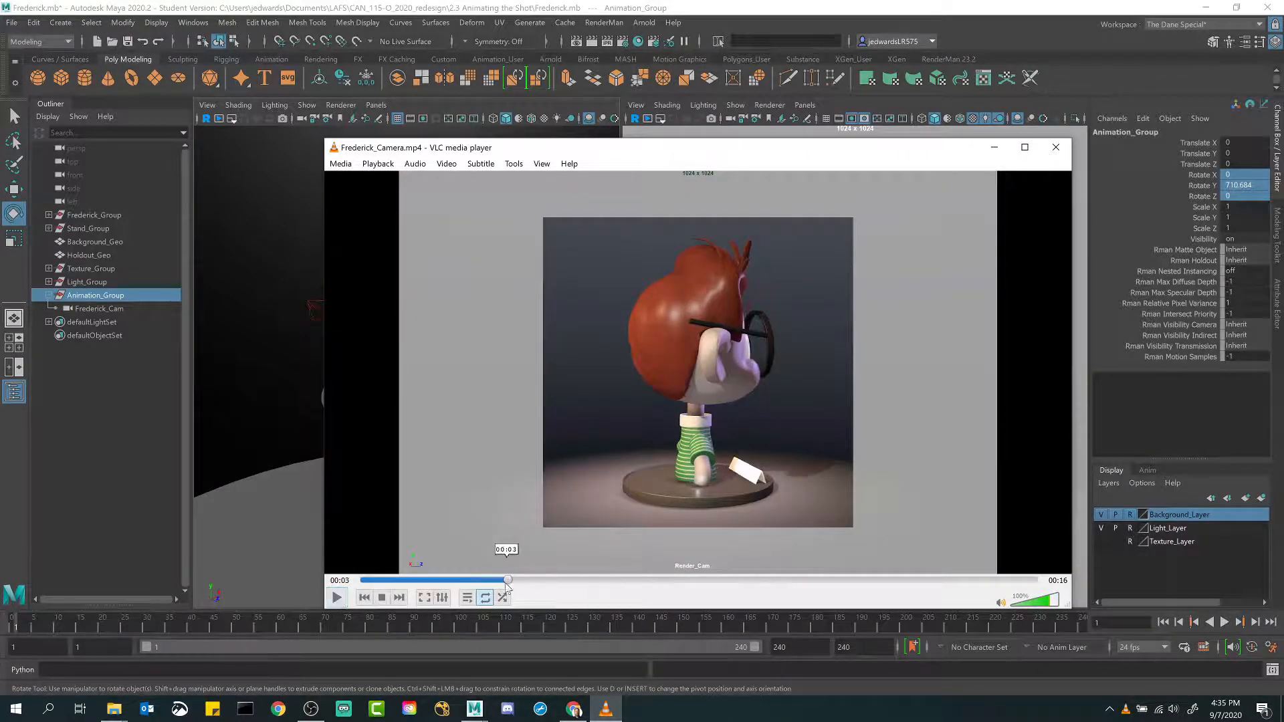
left_click_drag(507, 580, 830, 583)
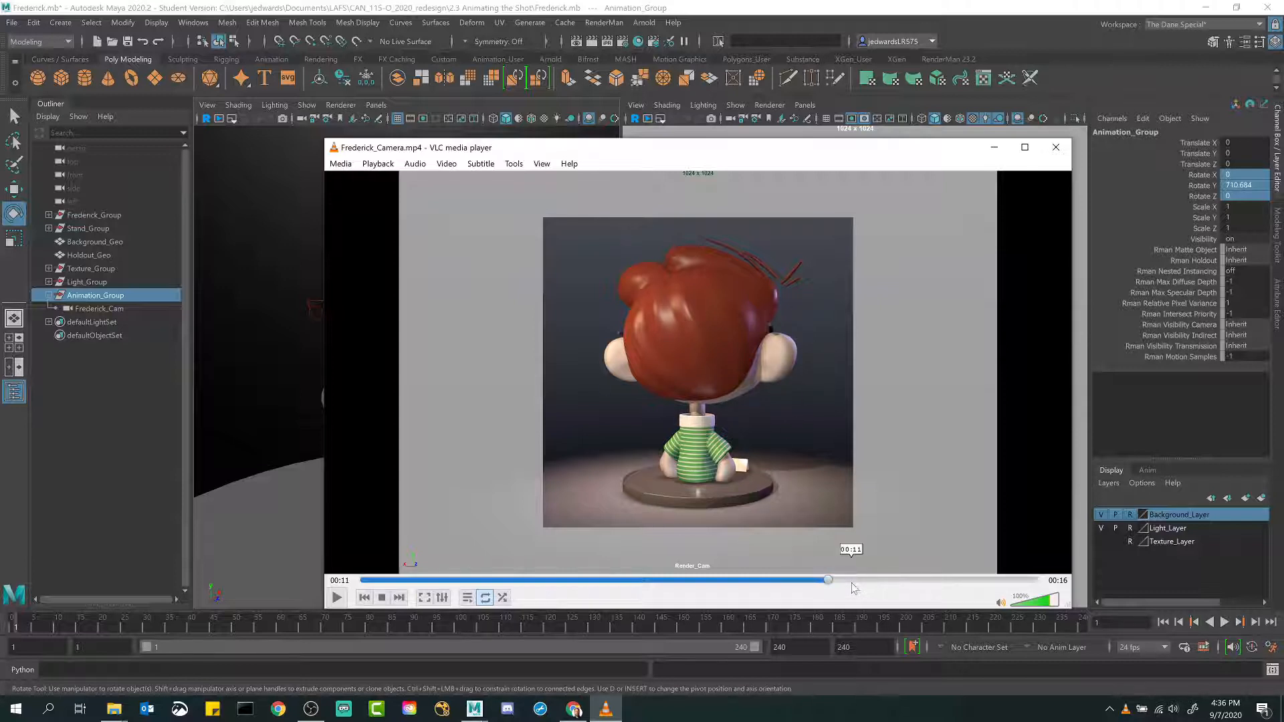
left_click_drag(851, 582, 549, 580)
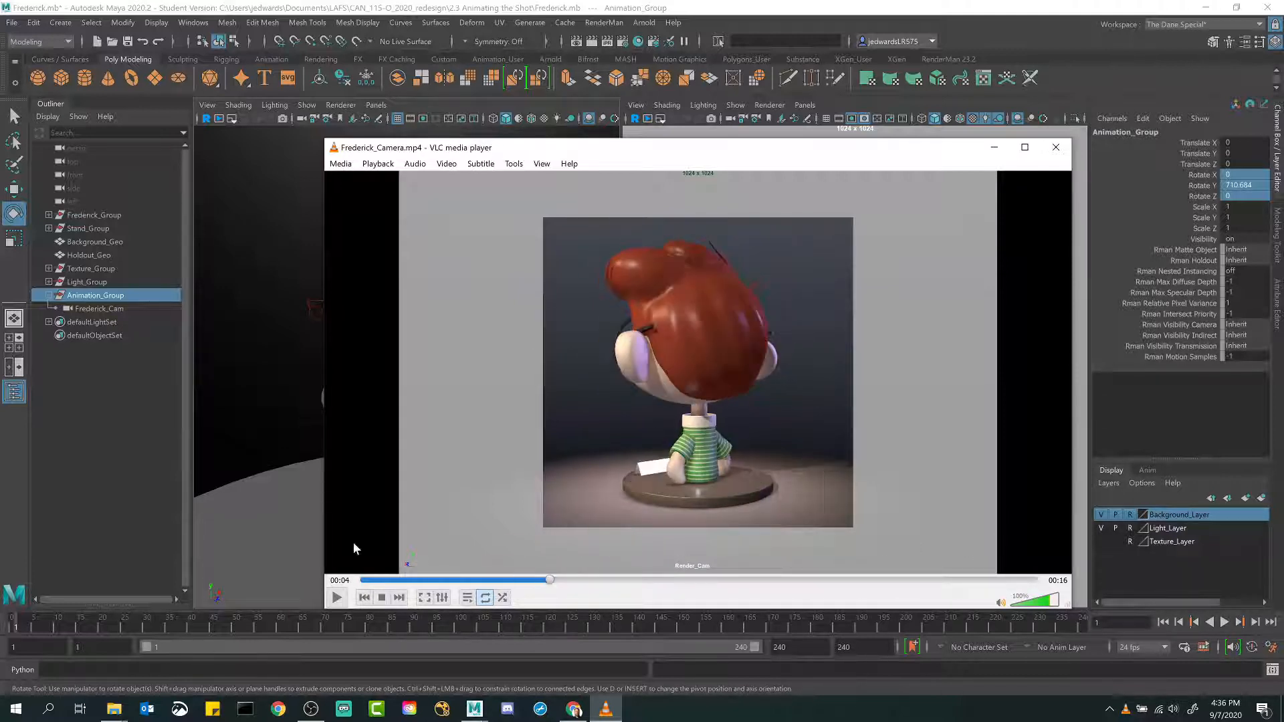
left_click_drag(448, 580, 427, 580)
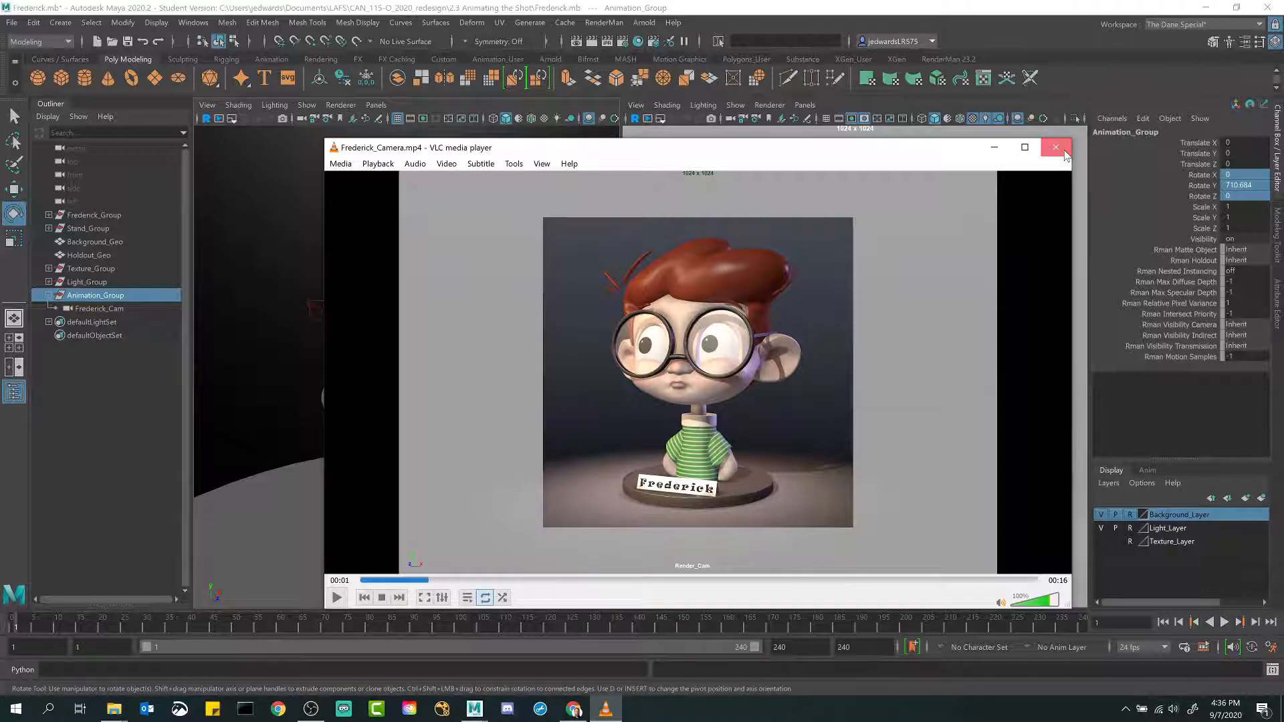
left_click(1064, 154)
Step: Scrub the timeline to frame 26
key("q")
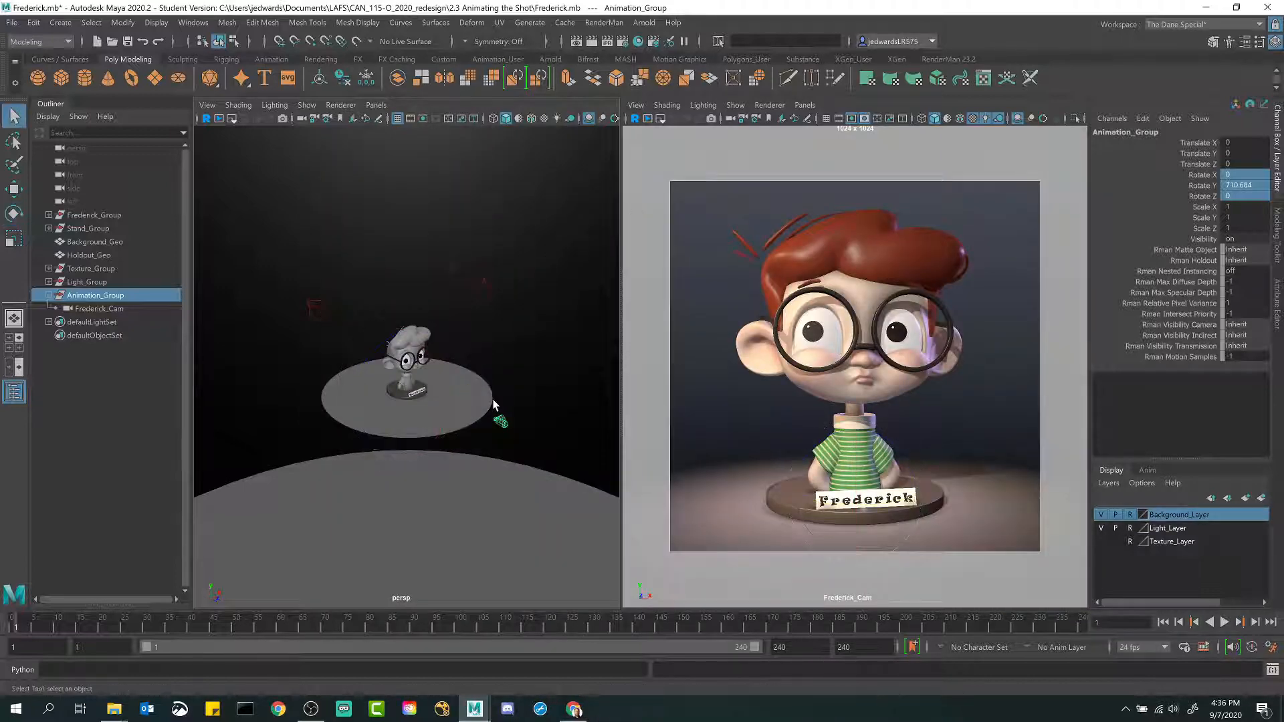
right_click_drag(451, 388, 456, 358, "alt")
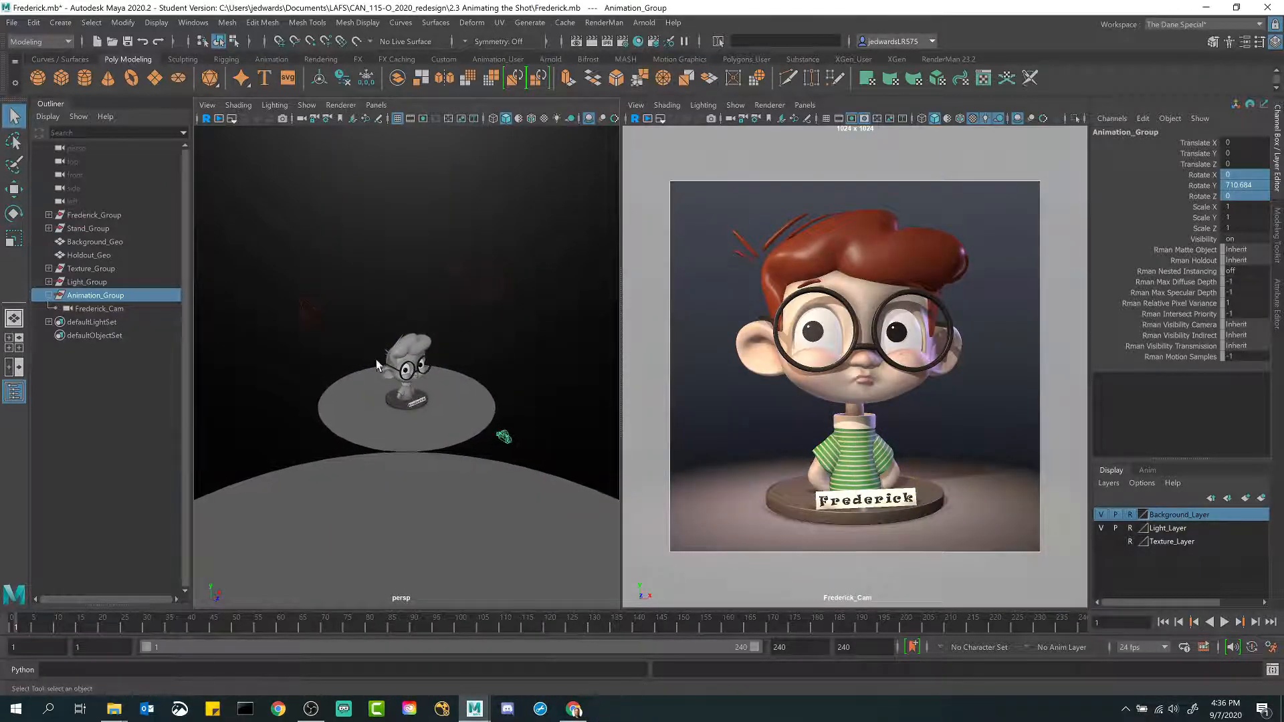
left_click_drag(47, 624, 127, 625)
Step: Try rotating Animation_Group about 6 degrees around its Y axis, and undo the rotation
key("e")
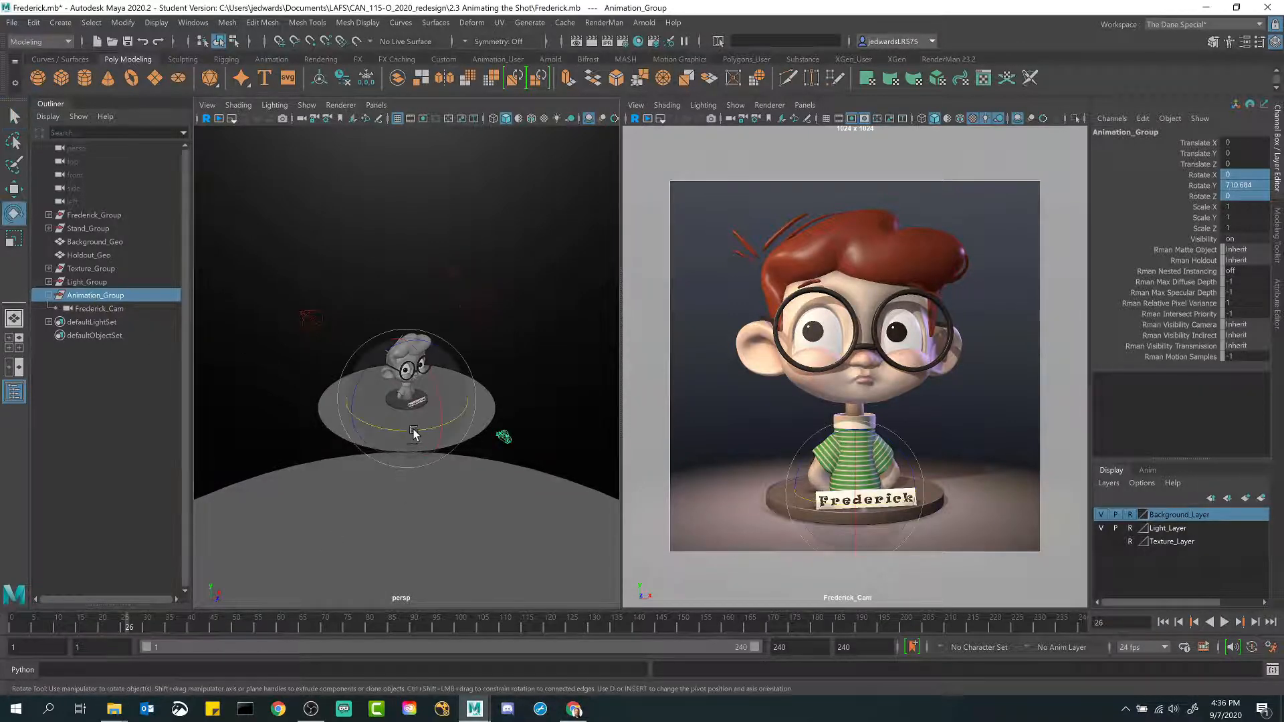
left_click_drag(409, 434, 414, 432)
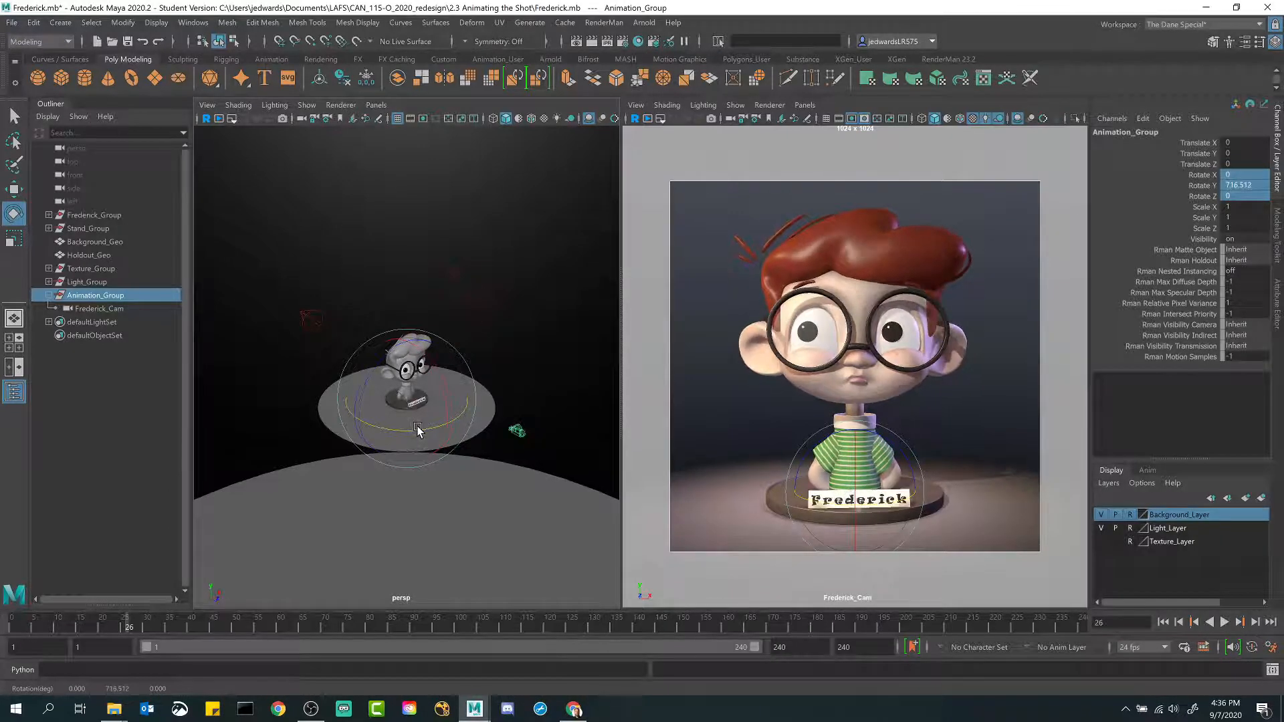
key("ctrl+z")
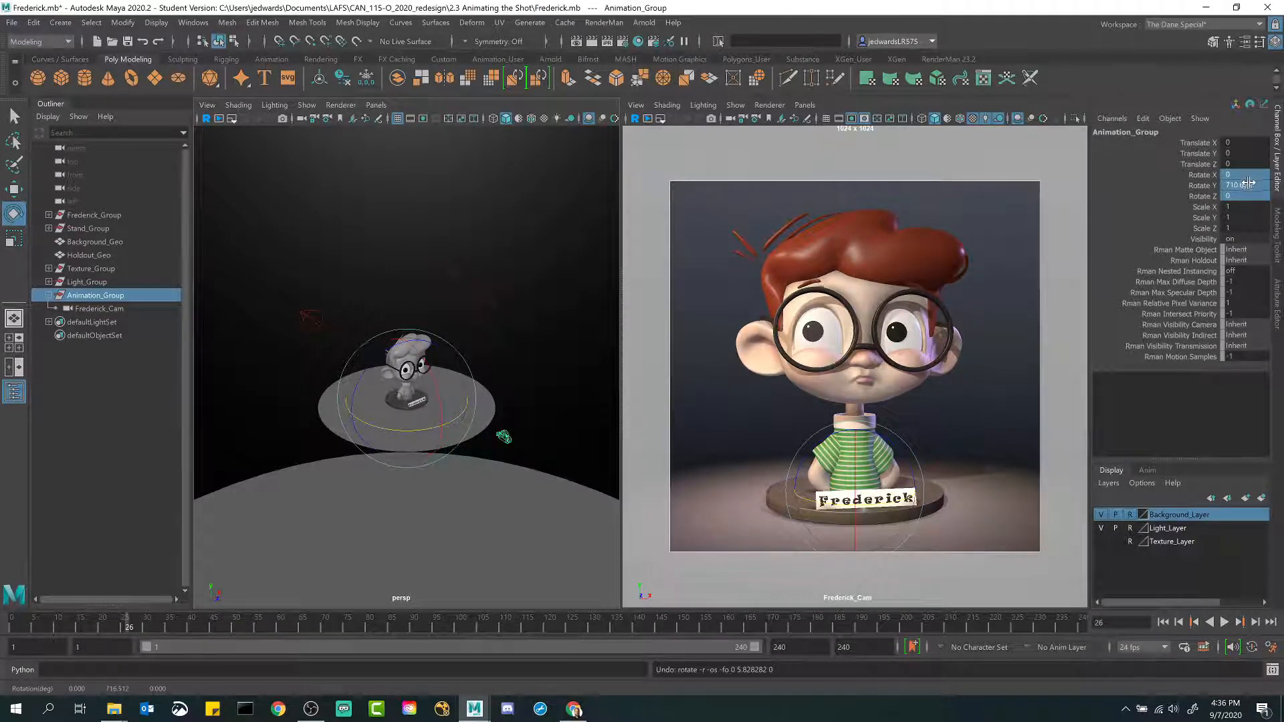
Step: Set Animation_Group's Rotate Y to 0, and return to the Select tool
double_click(1244, 184)
type("0")
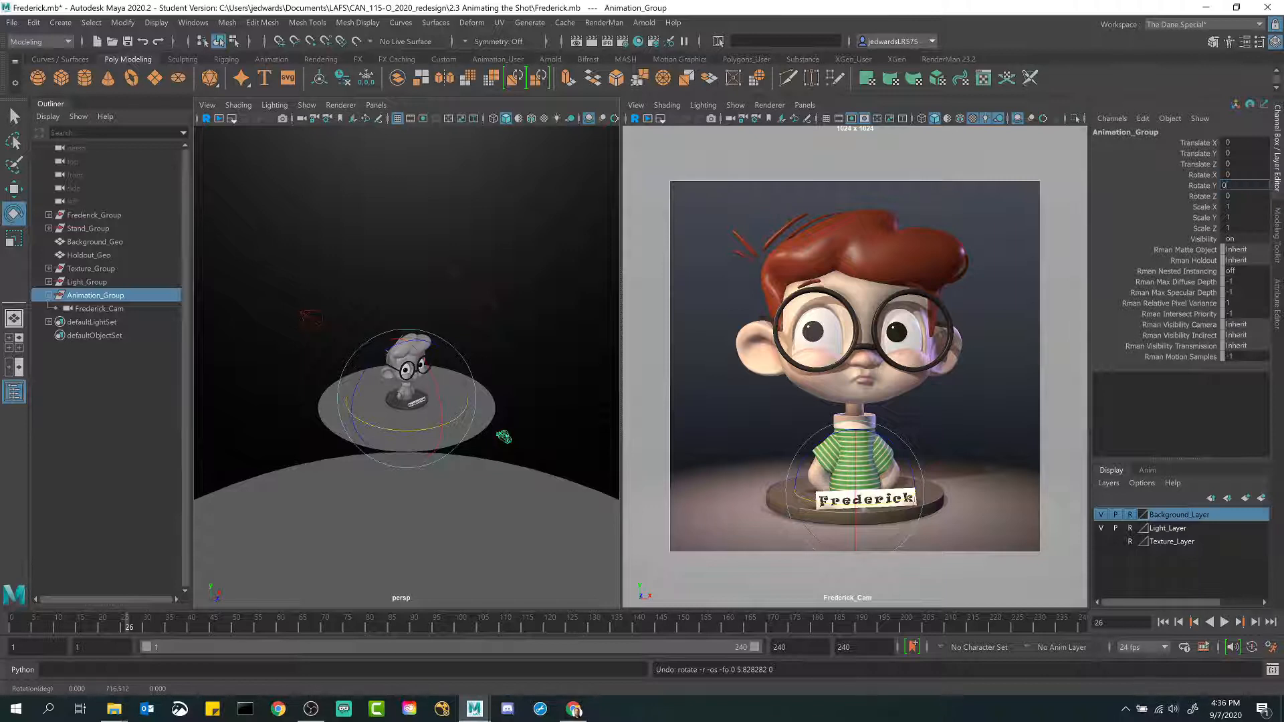
key("Return")
scroll(449, 449, "up", 1)
key("q")
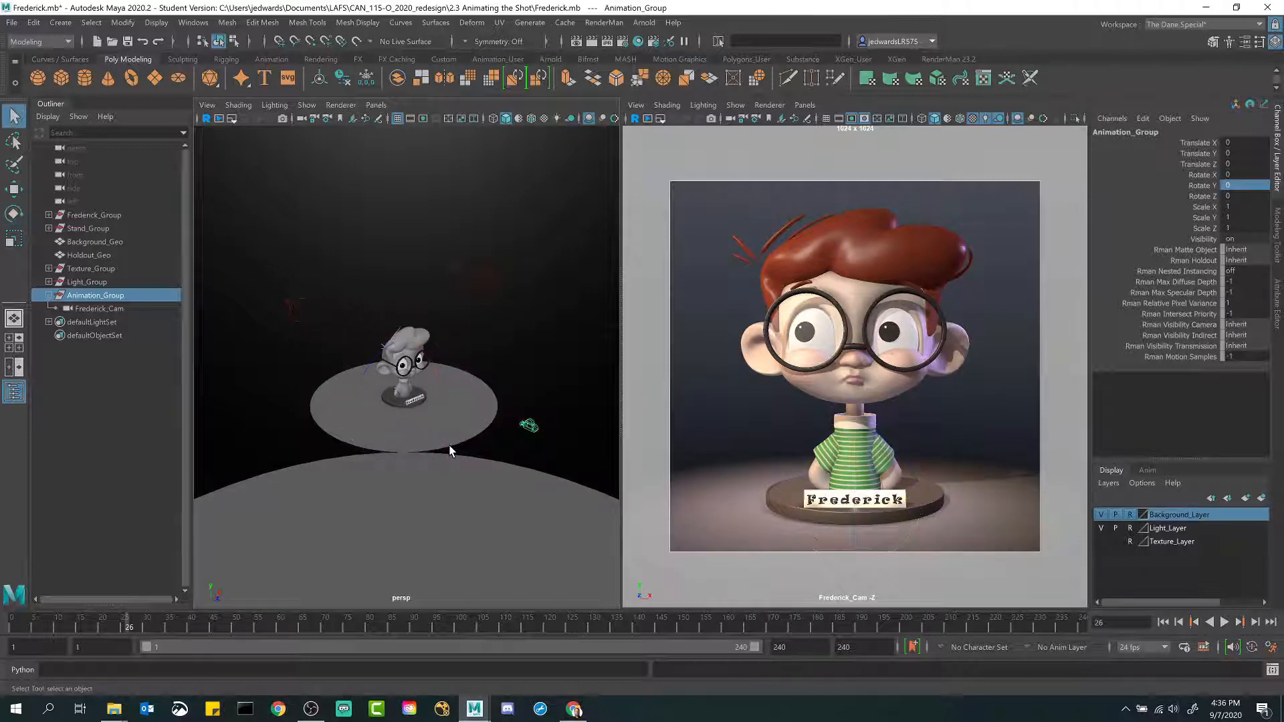
Step: Compare Light_Group and Animation_Group in the scene hierarchy to see which objects each contains
left_click(92, 282)
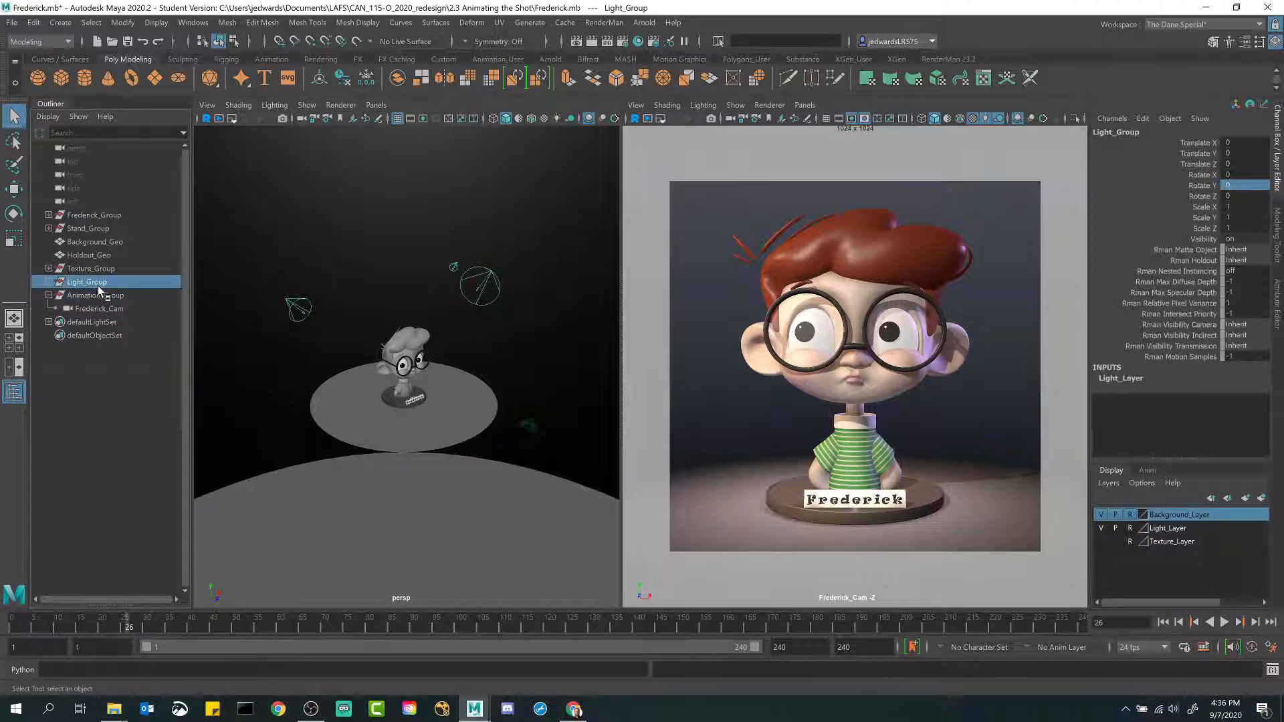
scroll(376, 348, "down", 3)
mouse_move(379, 350)
left_mouse_down("alt")
mouse_move(379, 329)
mouse_move(388, 350)
left_mouse_up("alt")
scroll(428, 400, "up", 4)
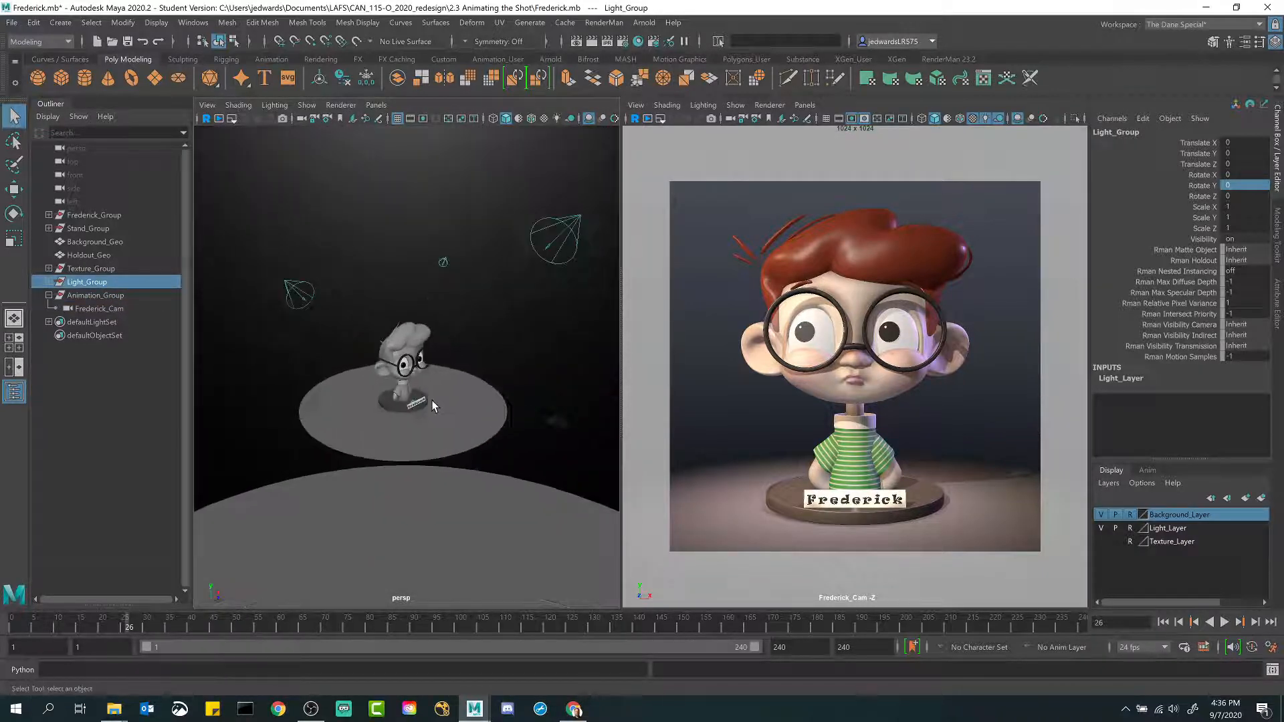
left_click(97, 296)
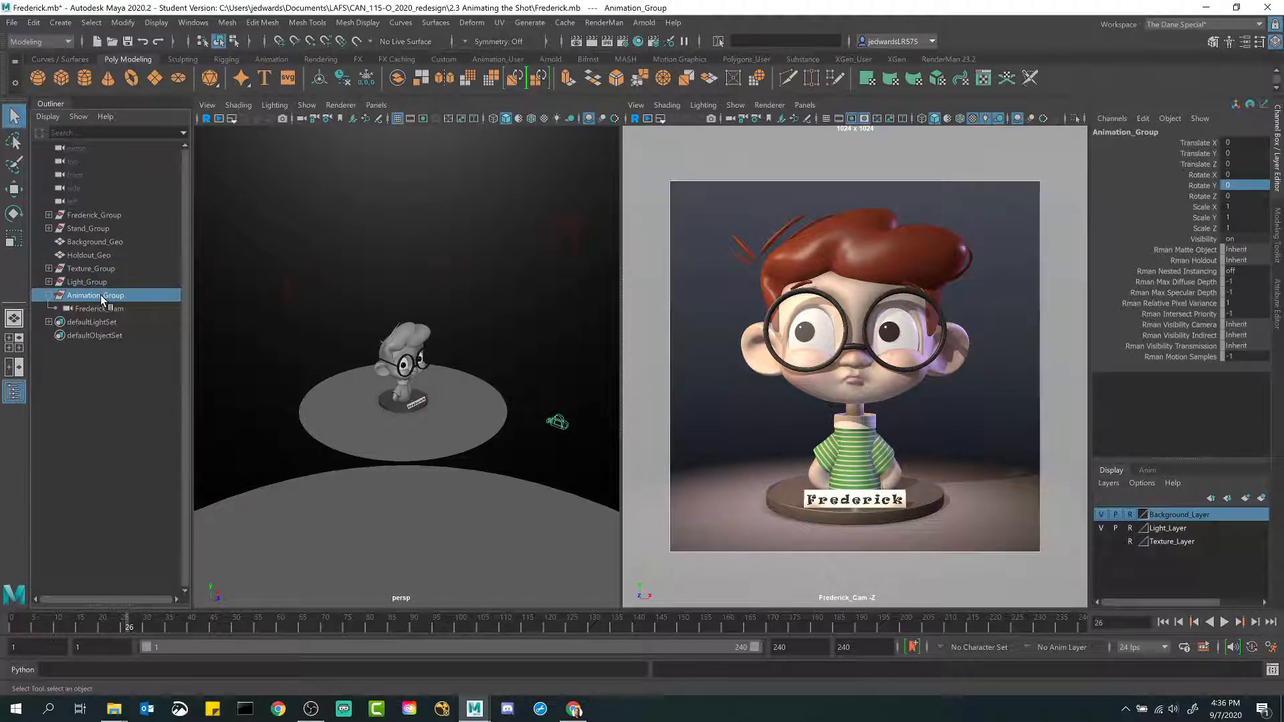
left_click(87, 283)
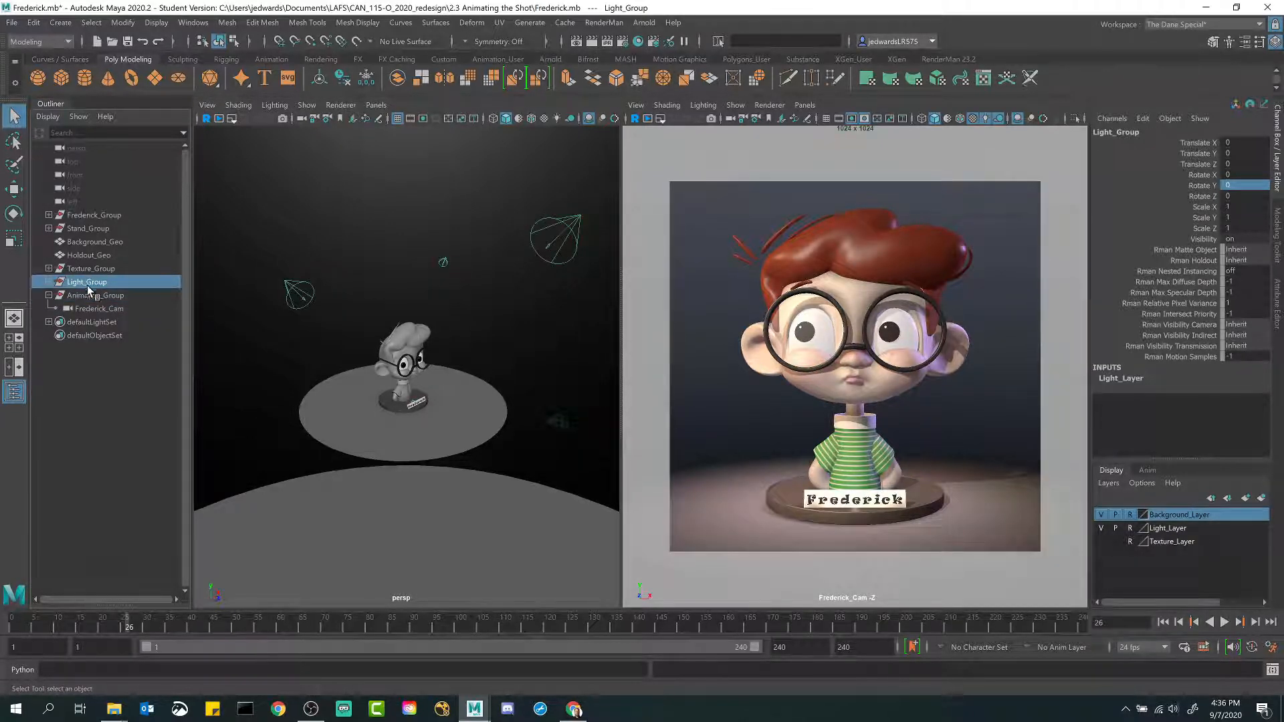
left_click(91, 295)
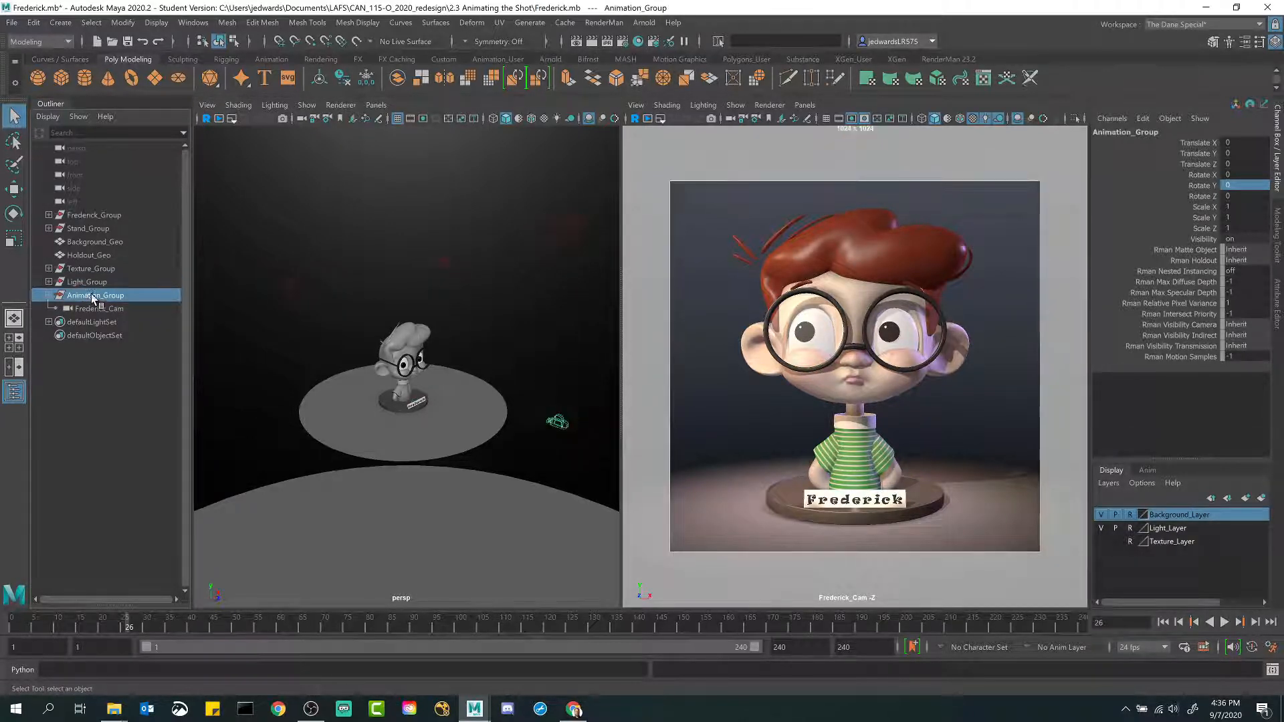
left_click(49, 295)
left_click(15, 392)
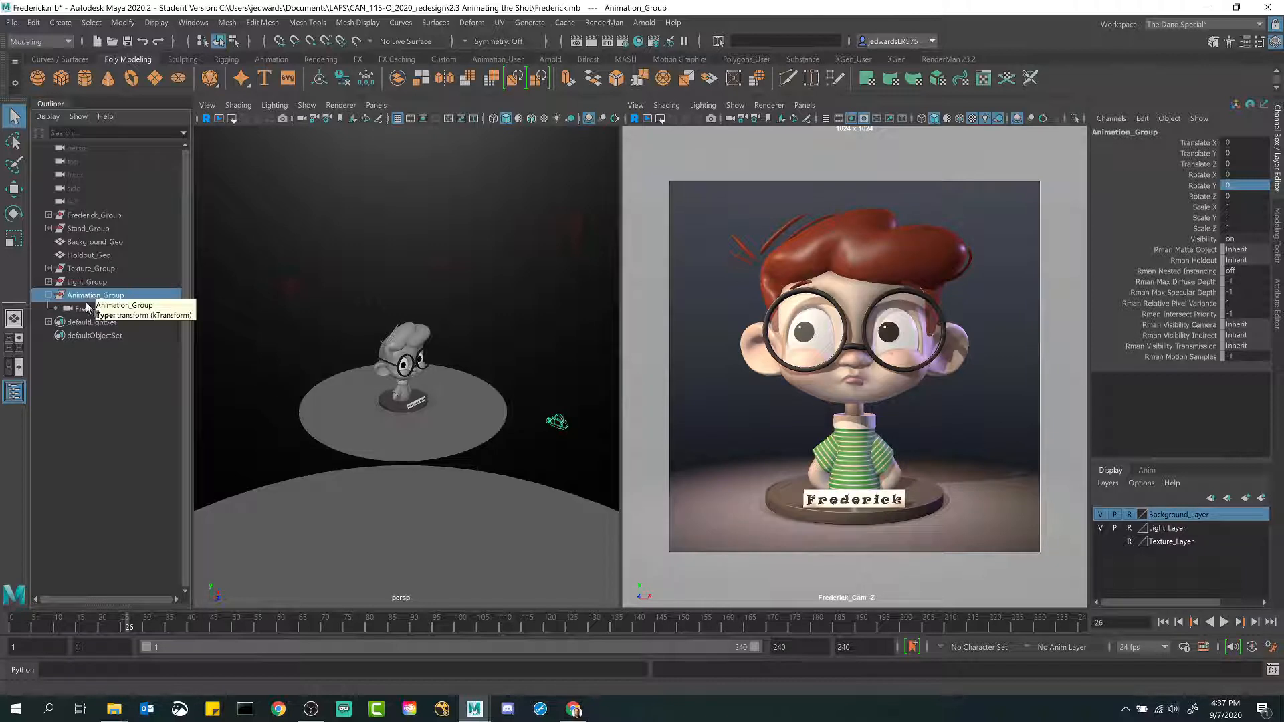
left_click(95, 307)
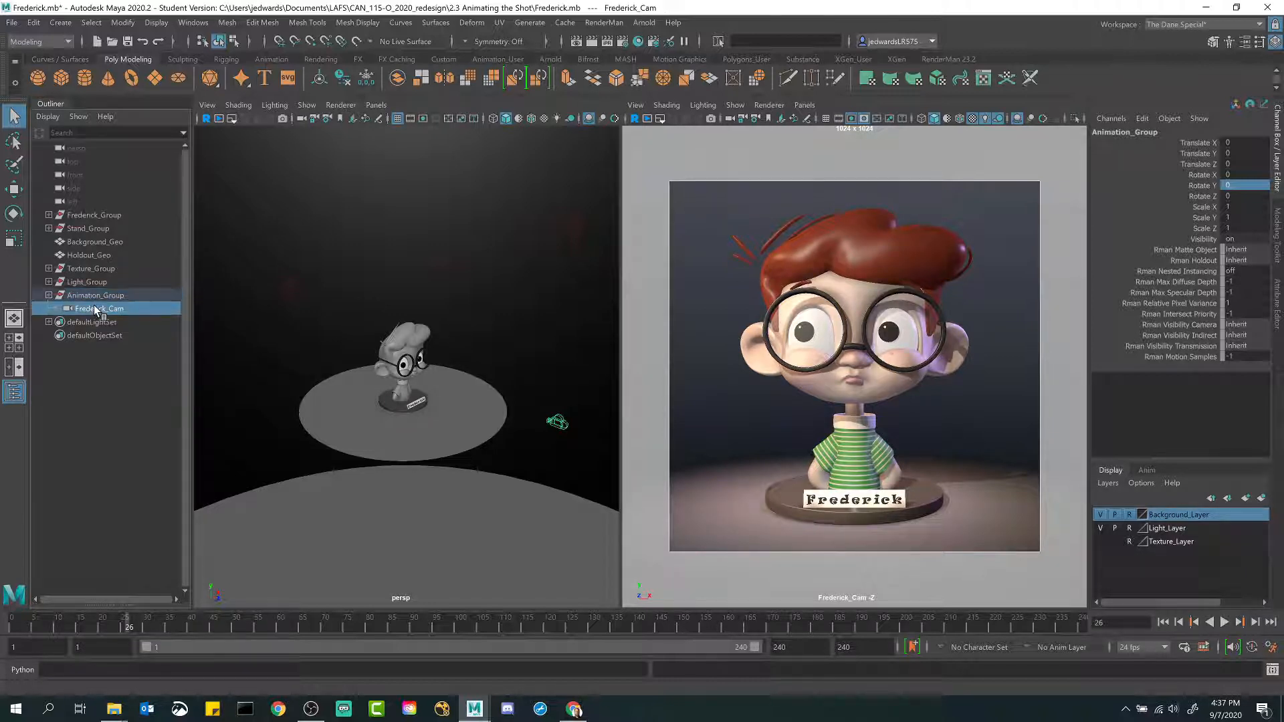
left_click(93, 295)
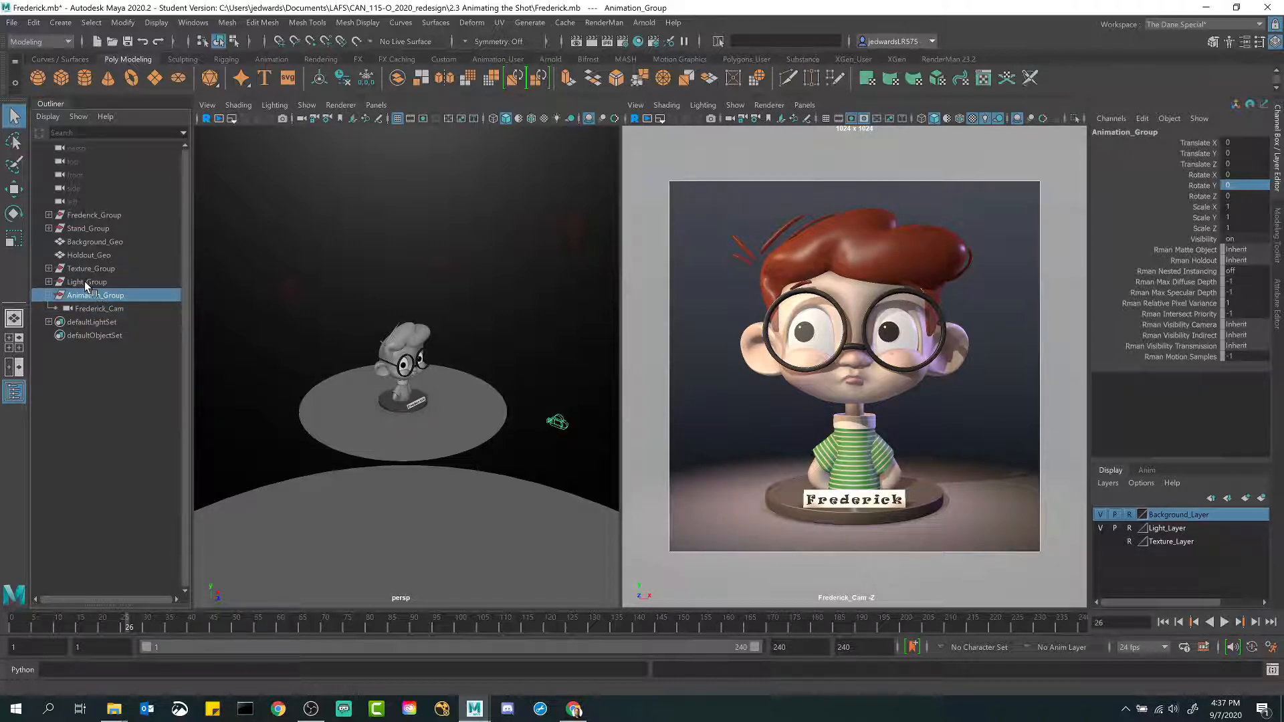
Step: Check the lights inside Light_Group, and parent Light_Group under Animation_Group
left_click(84, 282)
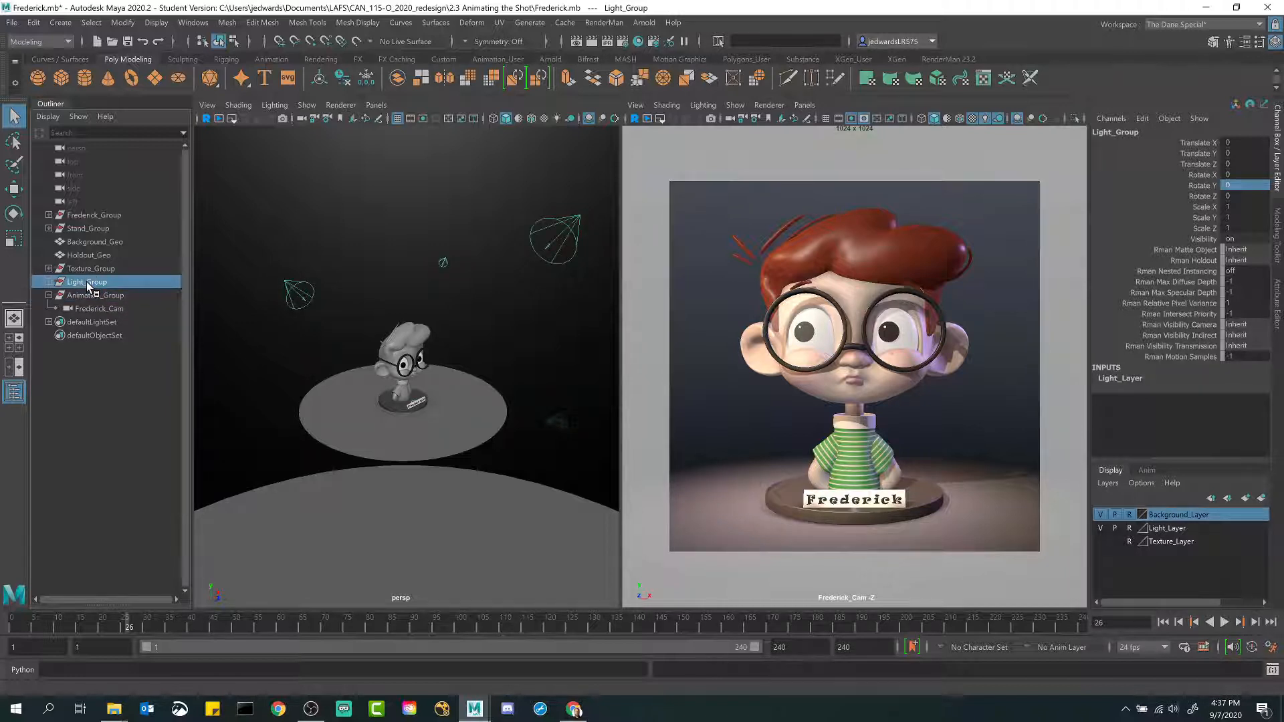
left_click(50, 283)
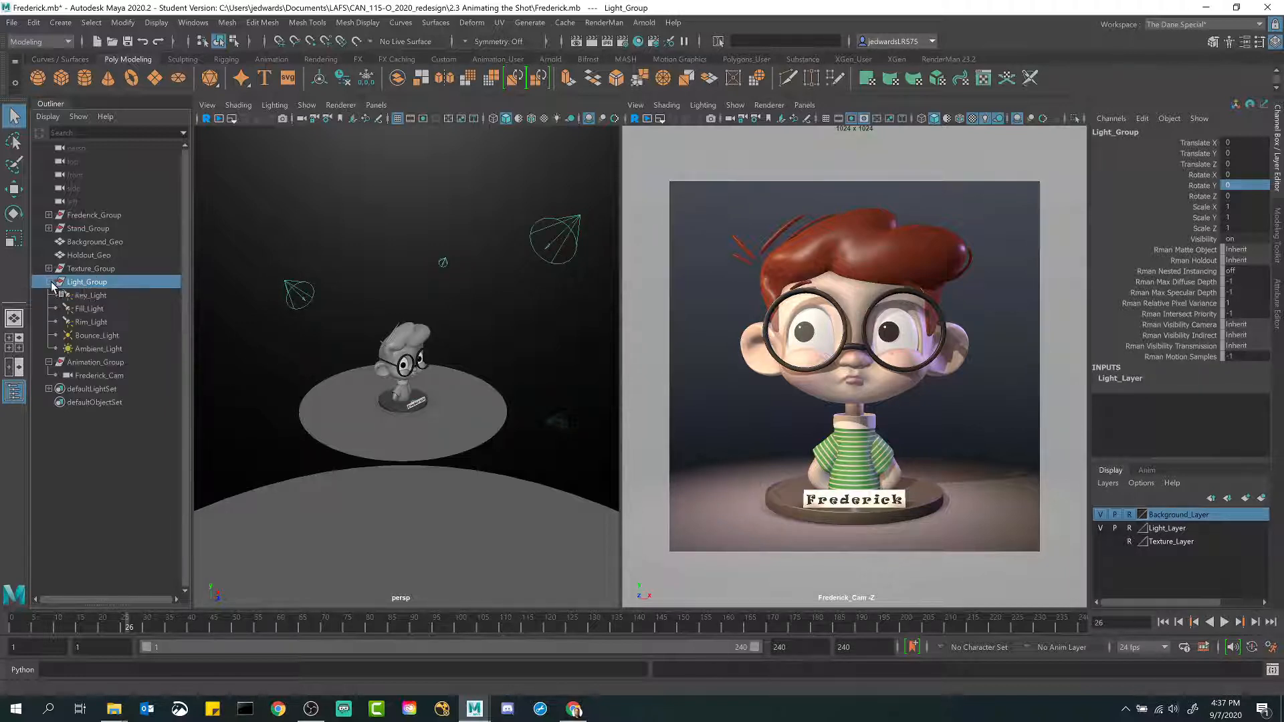
left_click(89, 322)
left_click(93, 282)
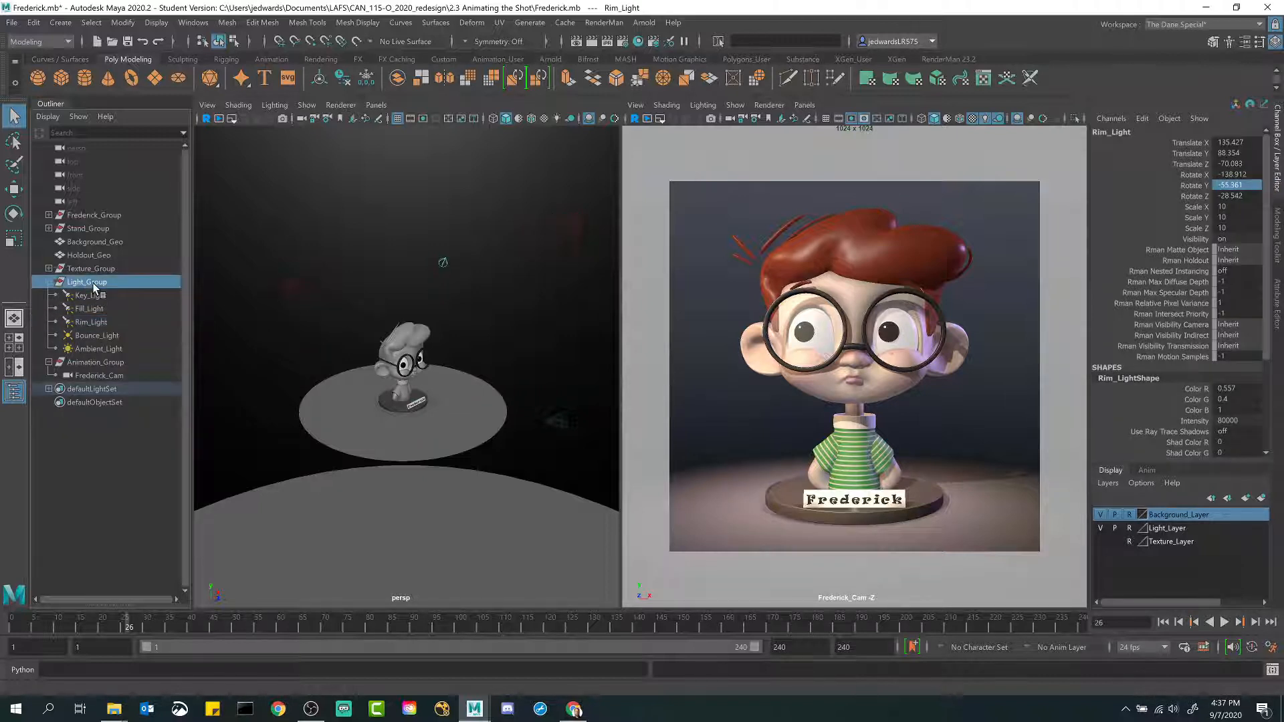
left_click(50, 283)
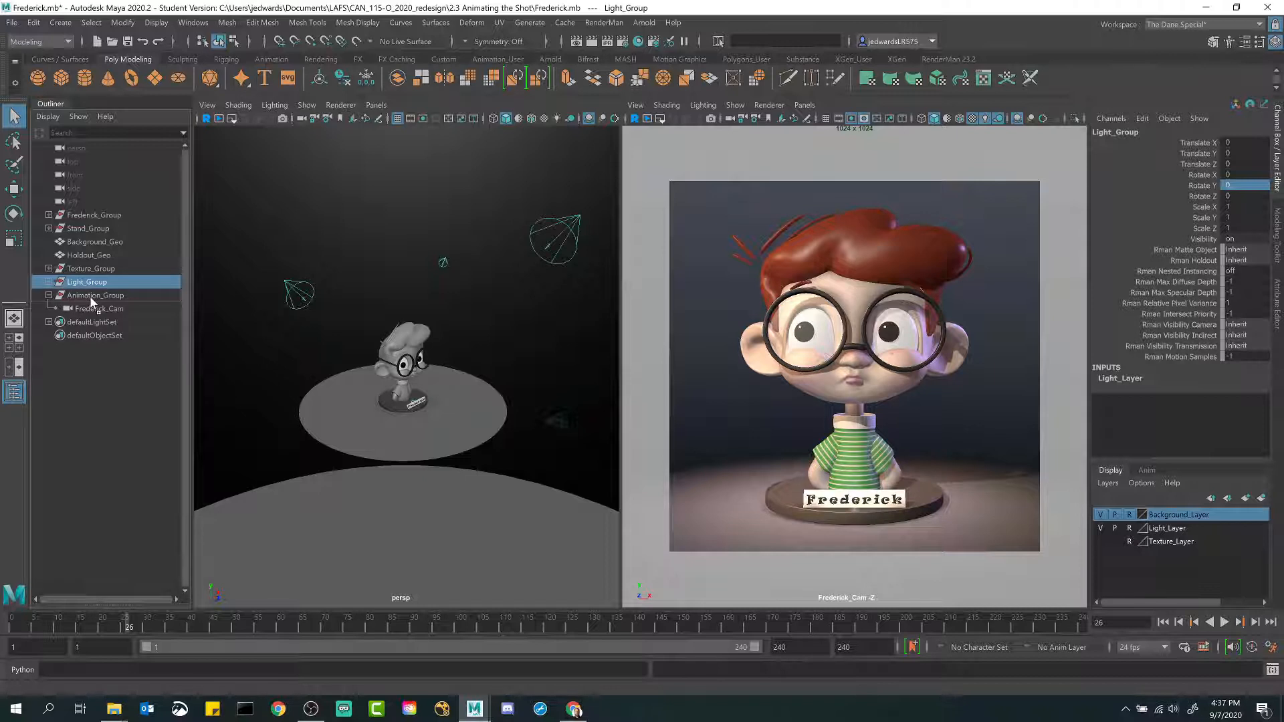
middle_click_drag(90, 294, 90, 295)
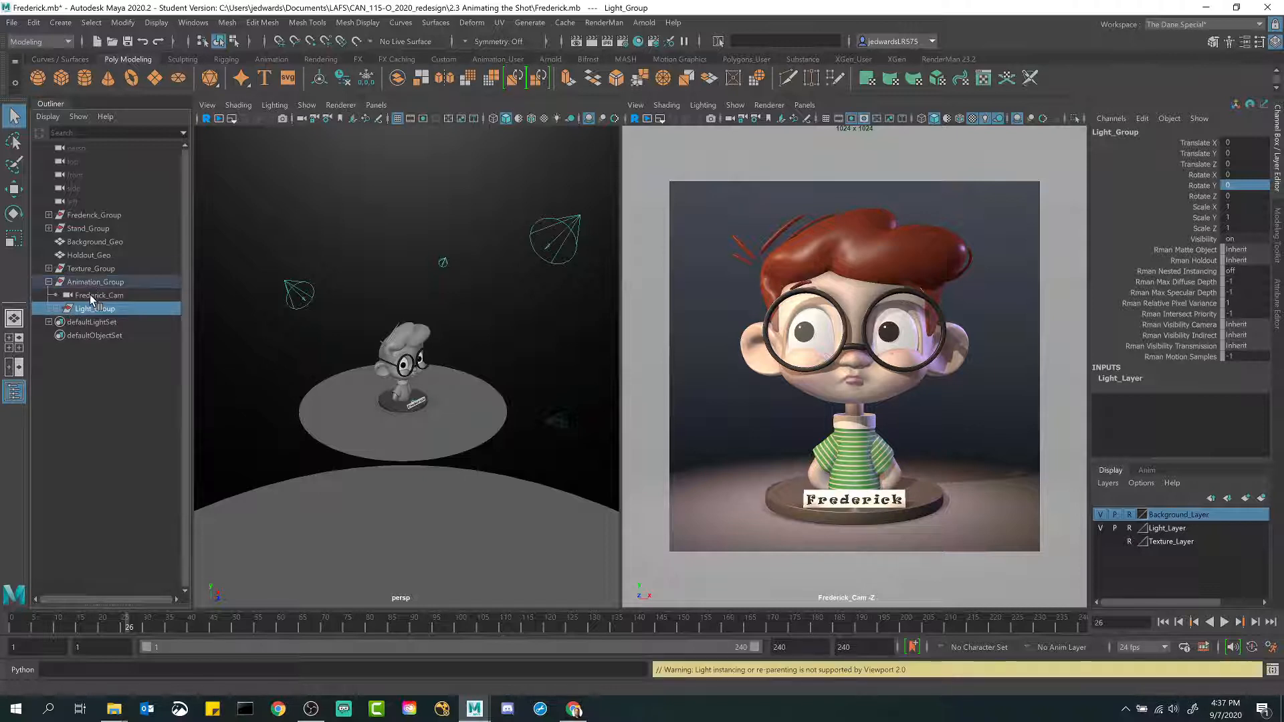
Step: Examine Animation_Group's hierarchy, checking its Frederick_Cam and Light_Group children against Holdout_Geo
left_click(92, 283)
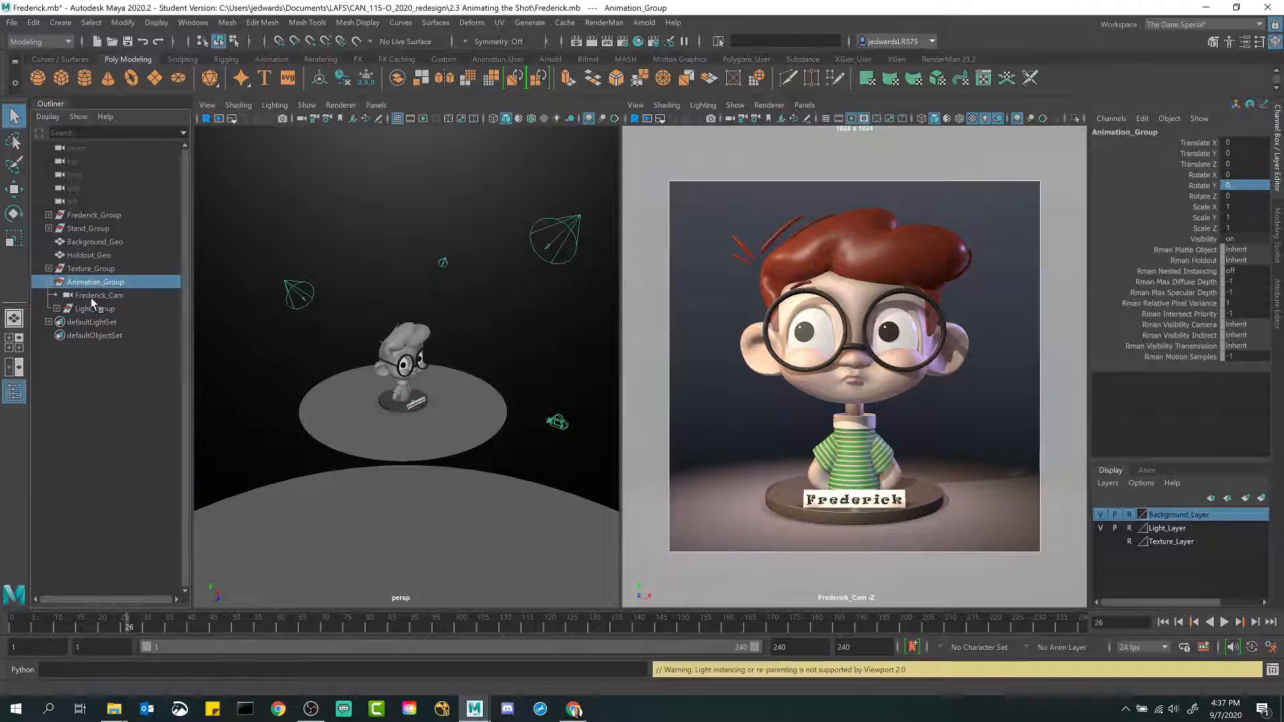
left_click(48, 282)
left_click(48, 283)
left_click(87, 307)
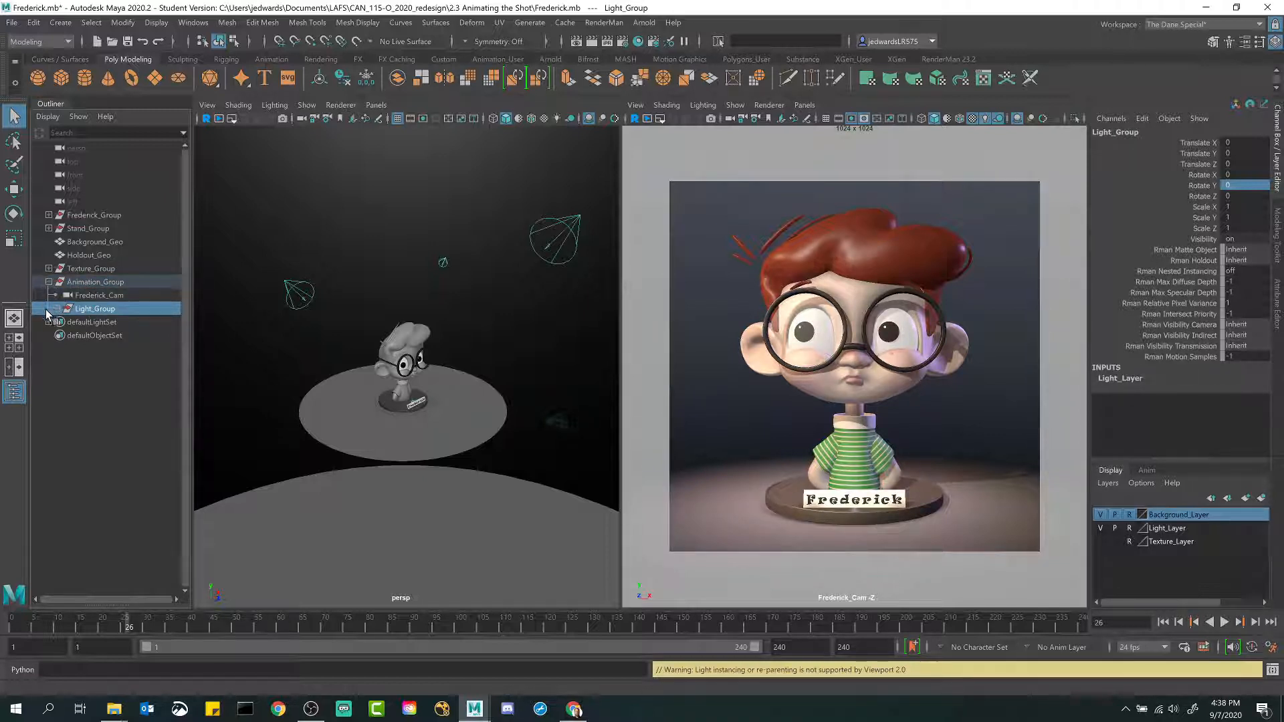
left_click(97, 295)
left_click(93, 257)
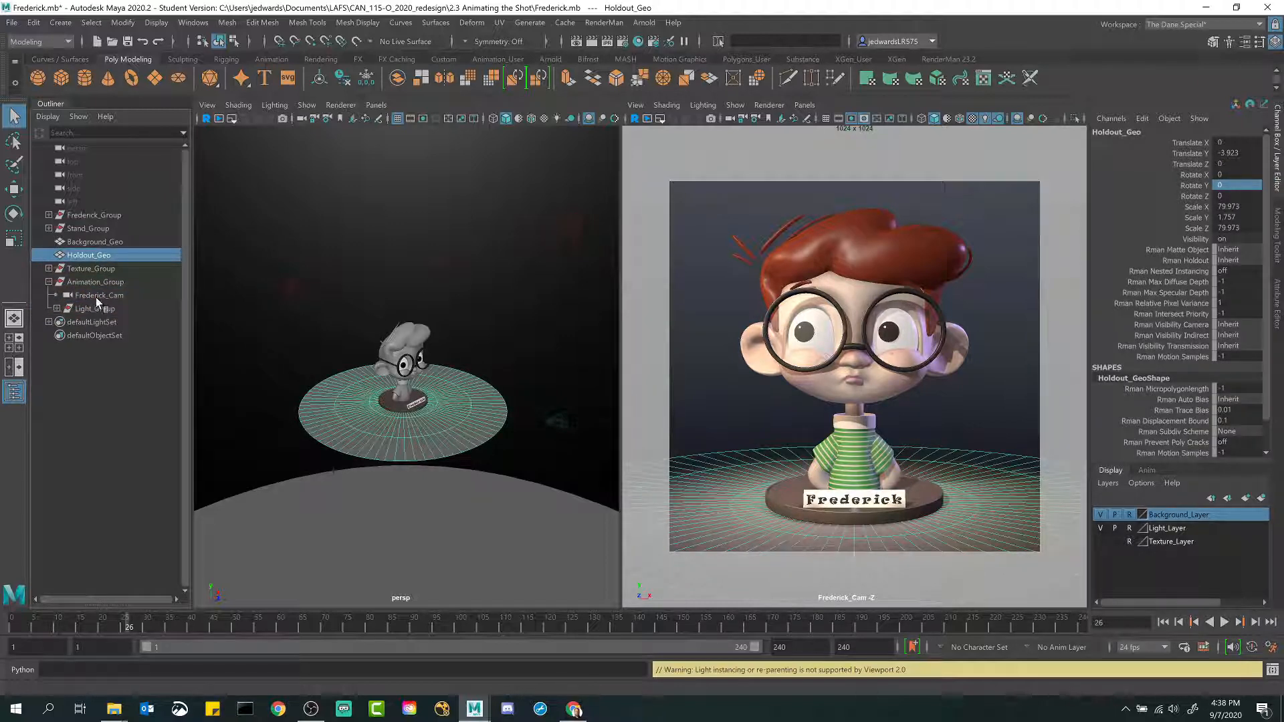
left_click(47, 282)
left_click(46, 282)
left_click(48, 282)
left_click(46, 281)
left_click(46, 281)
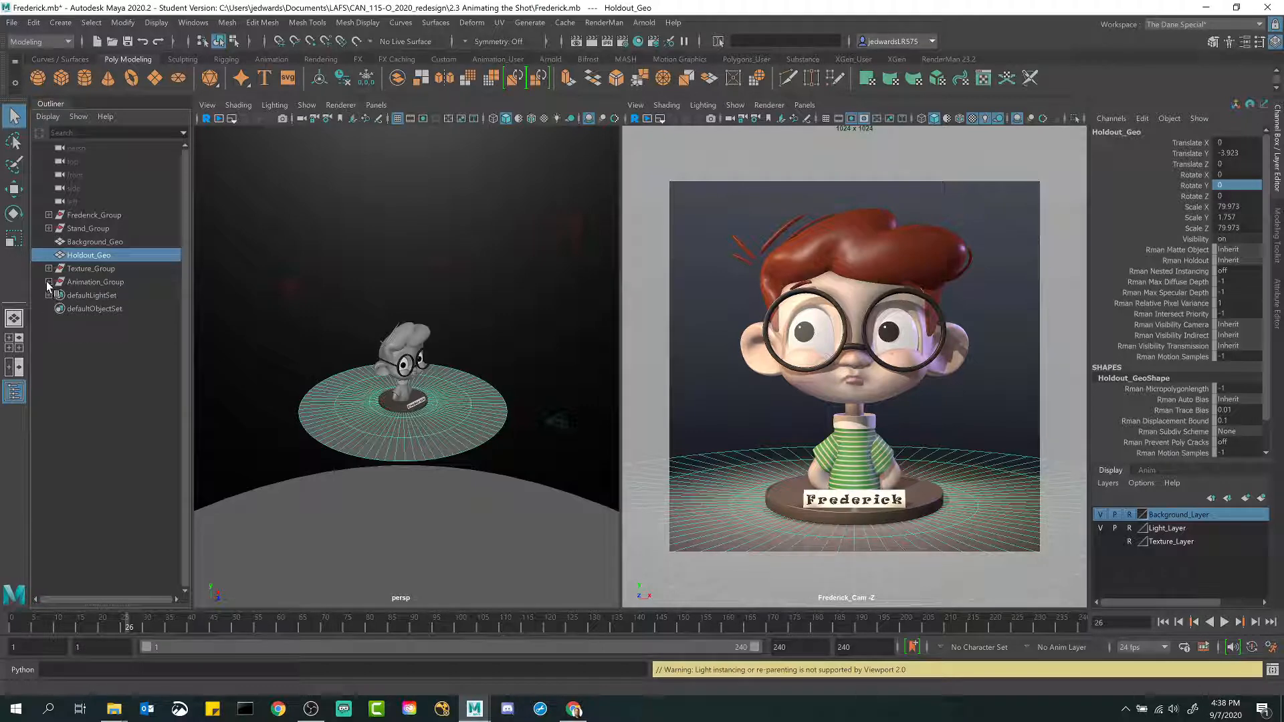
left_click(46, 281)
left_click(93, 309)
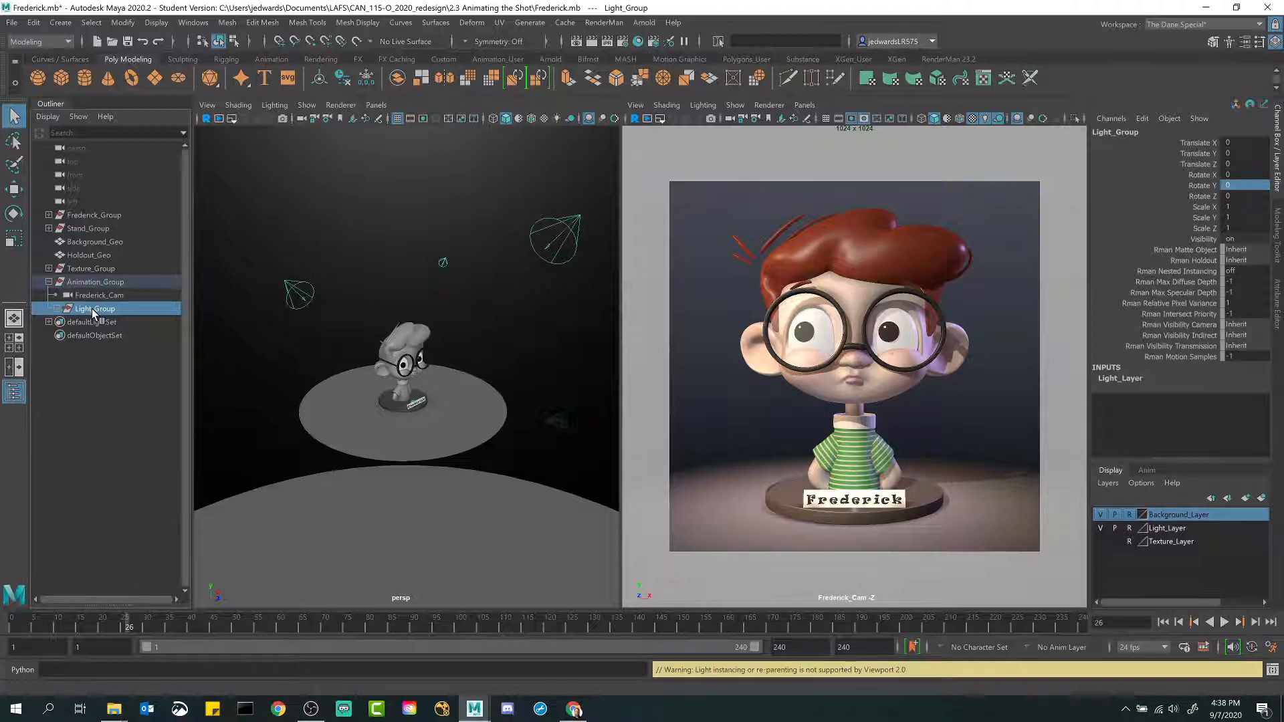
Step: Move Light_Group out of Animation_Group, try parenting it under Background_Geo, and inspect that hierarchy
middle_click_drag(92, 309, 93, 278)
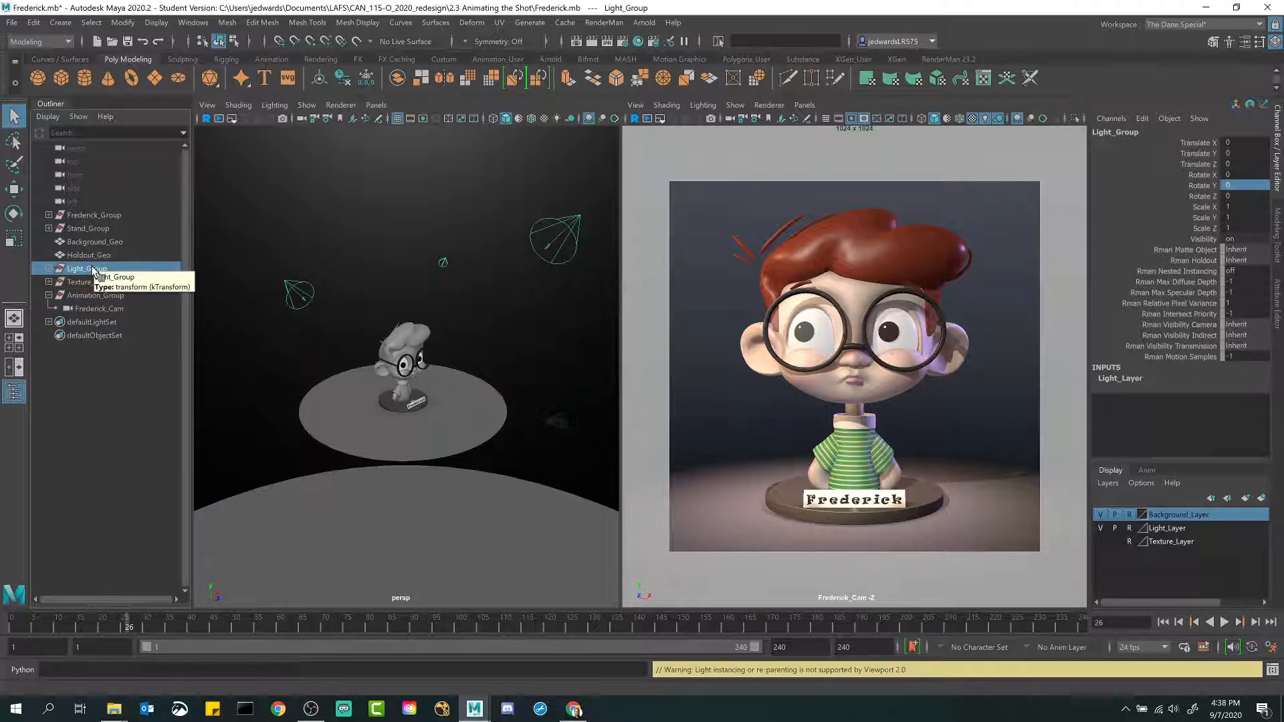
middle_click_drag(92, 267, 86, 238)
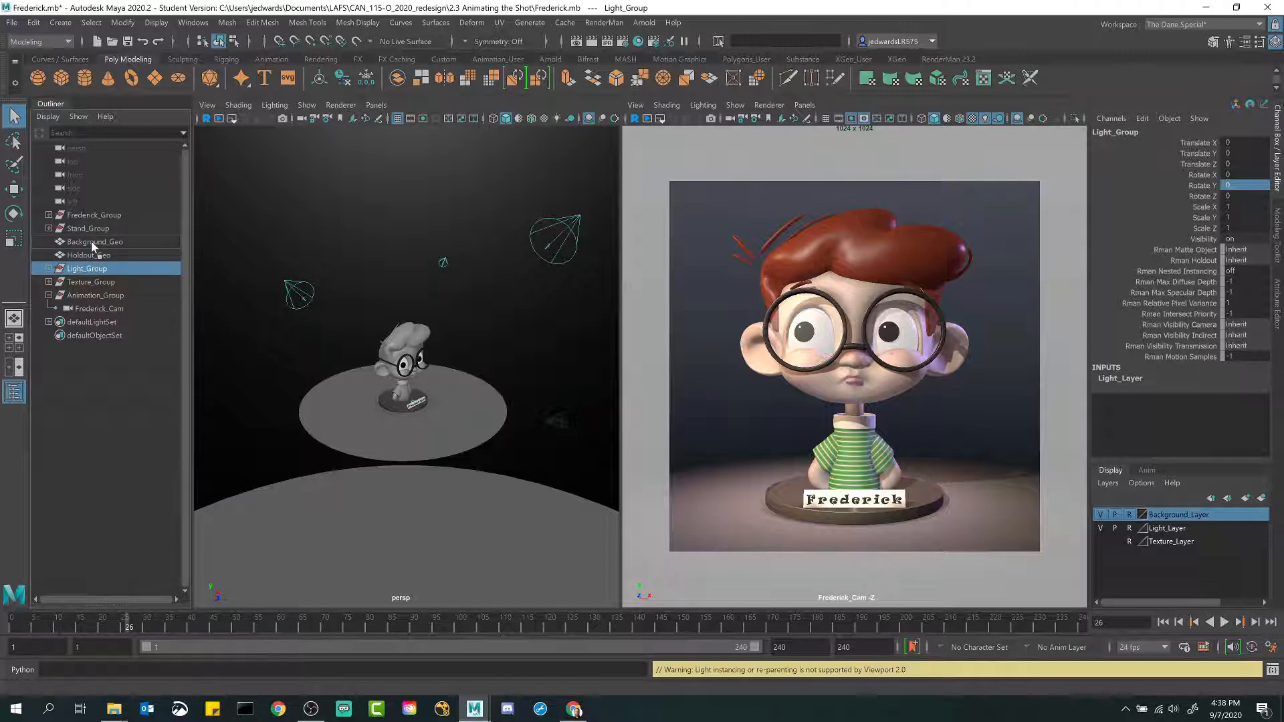
middle_click_drag(91, 241, 91, 241)
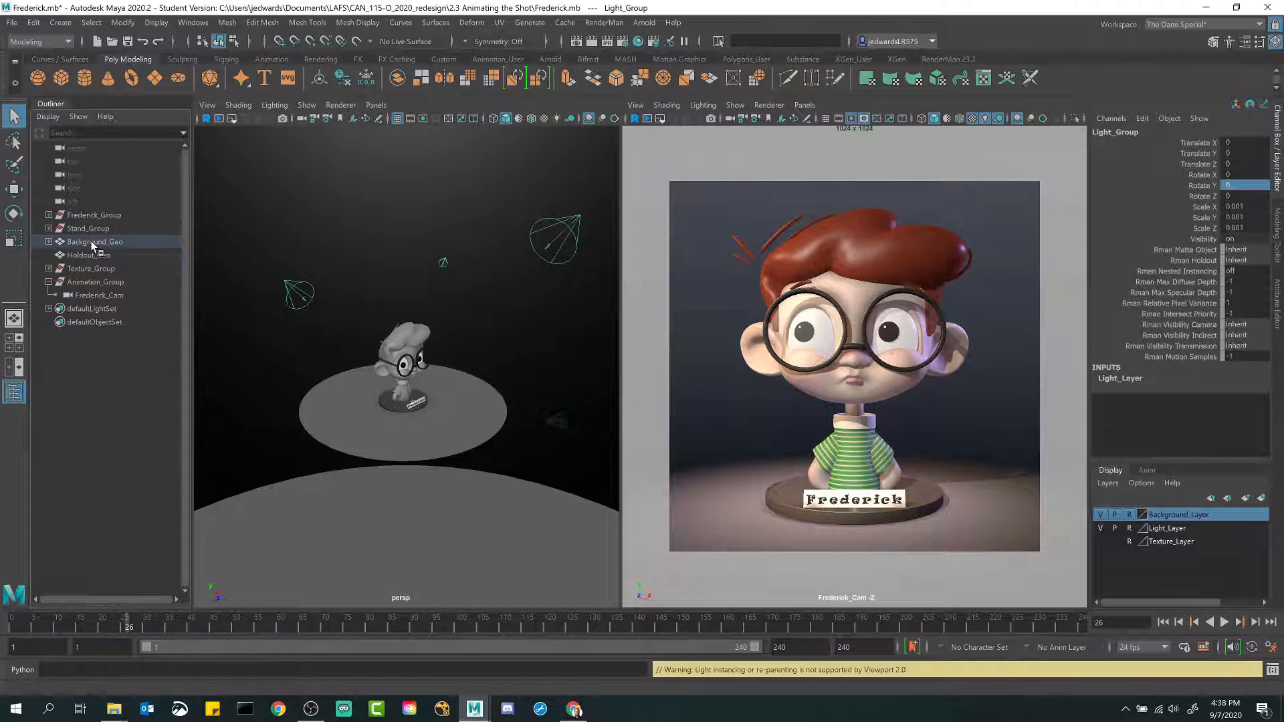
left_click(91, 242)
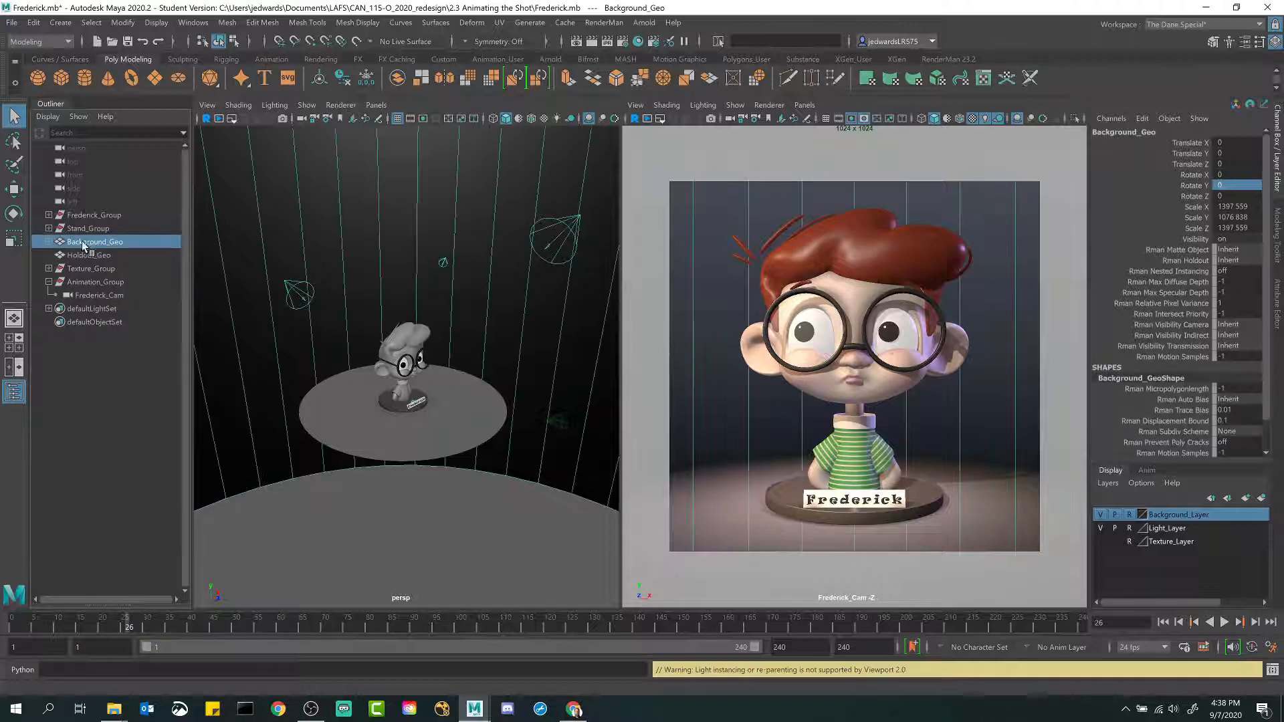
left_click(48, 242)
left_click(88, 254)
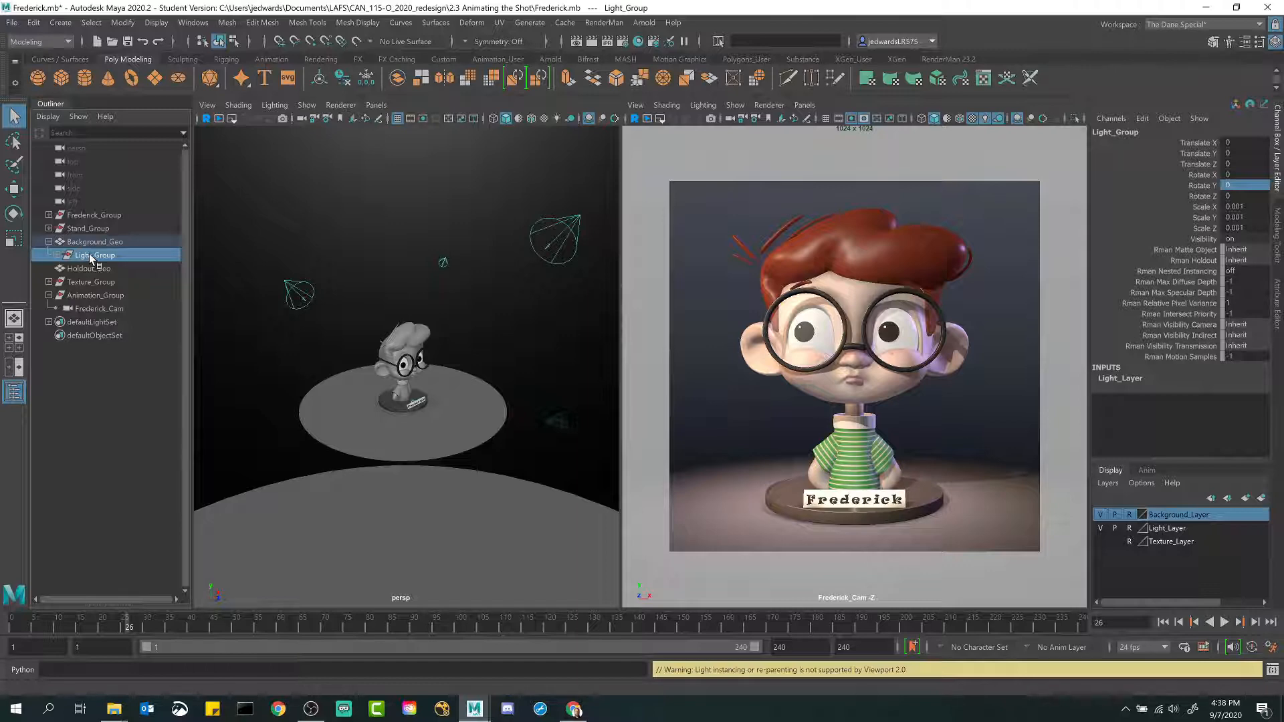
left_click(99, 240)
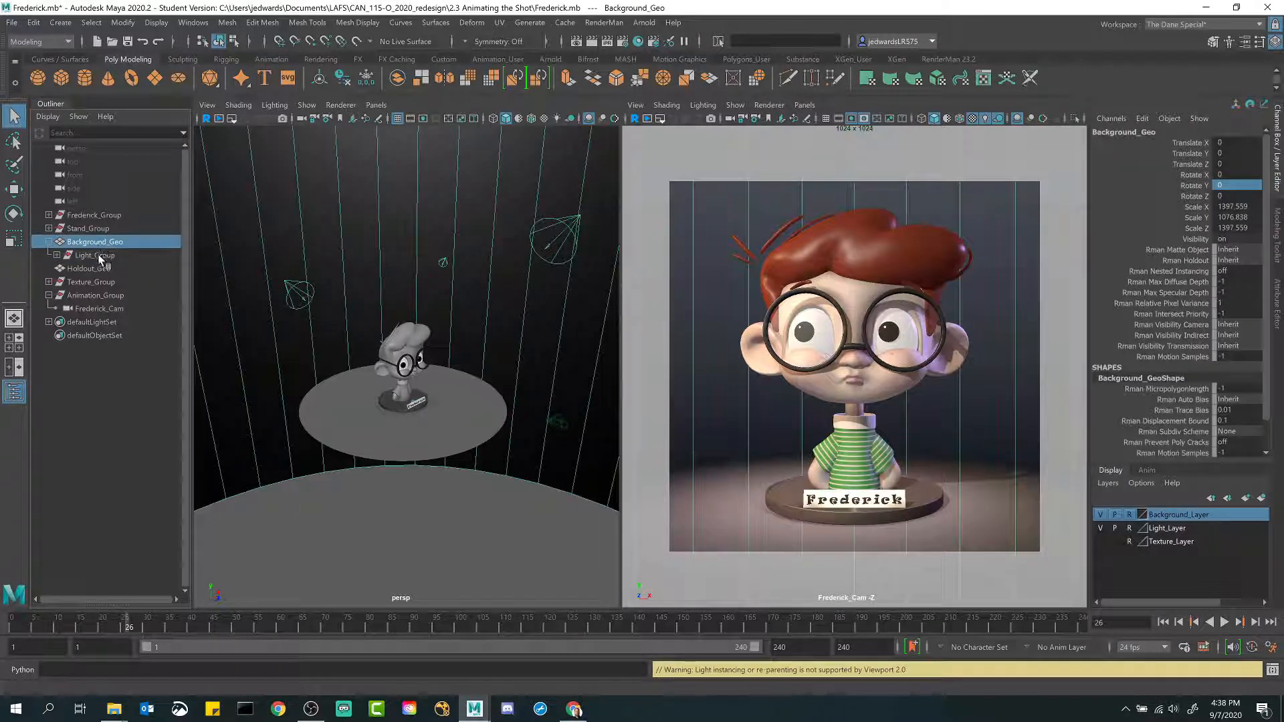
left_click(99, 257)
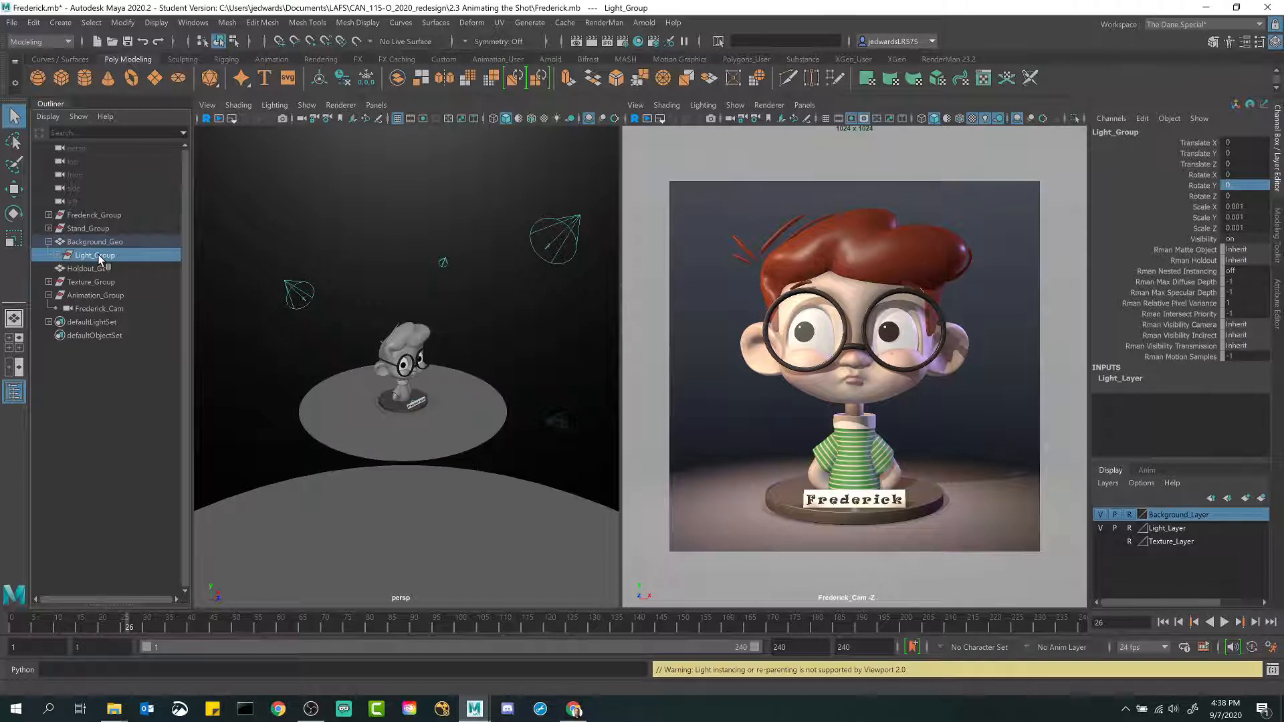
Step: Take Light_Group out of Background_Geo and parent it under Animation_Group again
mouse_move(99, 255)
middle_mouse_down()
mouse_move(94, 275)
mouse_move(93, 216)
mouse_move(92, 279)
middle_mouse_up()
middle_click_drag(91, 279, 90, 274)
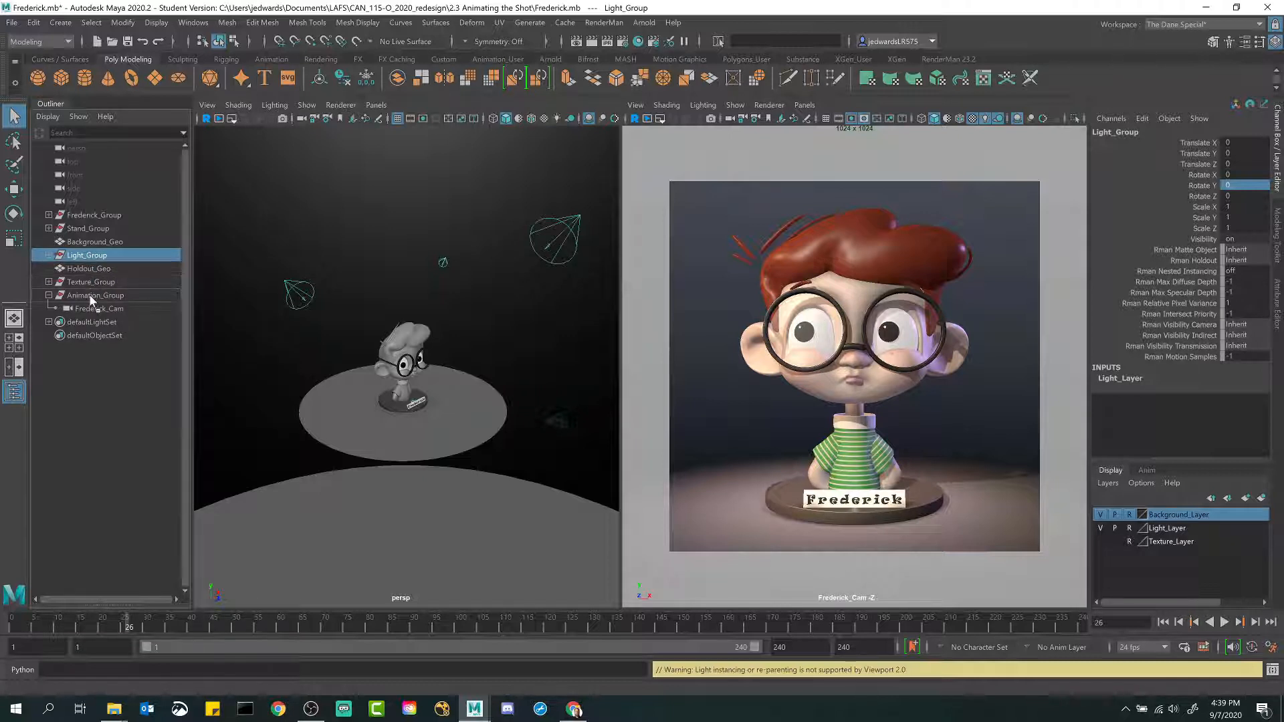
middle_click_drag(90, 256, 90, 296)
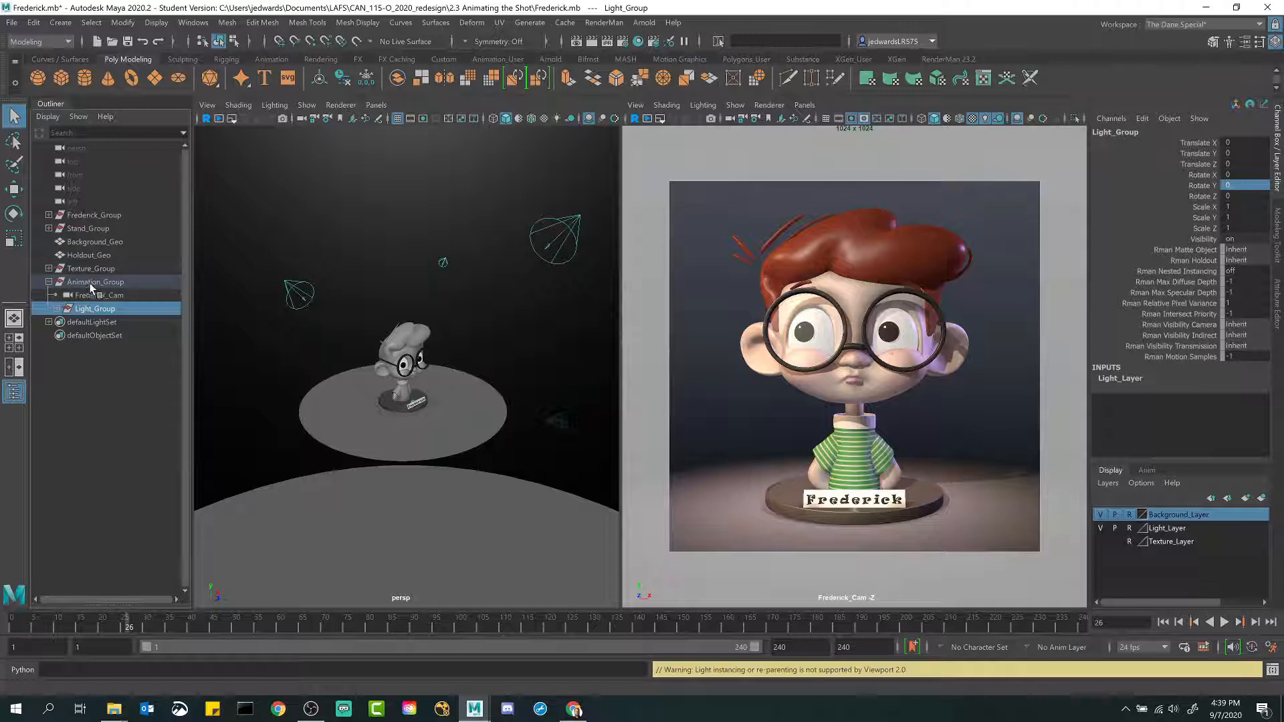
Step: Try rotating Animation_Group around its Y axis to orbit the camera and lights about the bust, and undo the last rotation
left_click(90, 283)
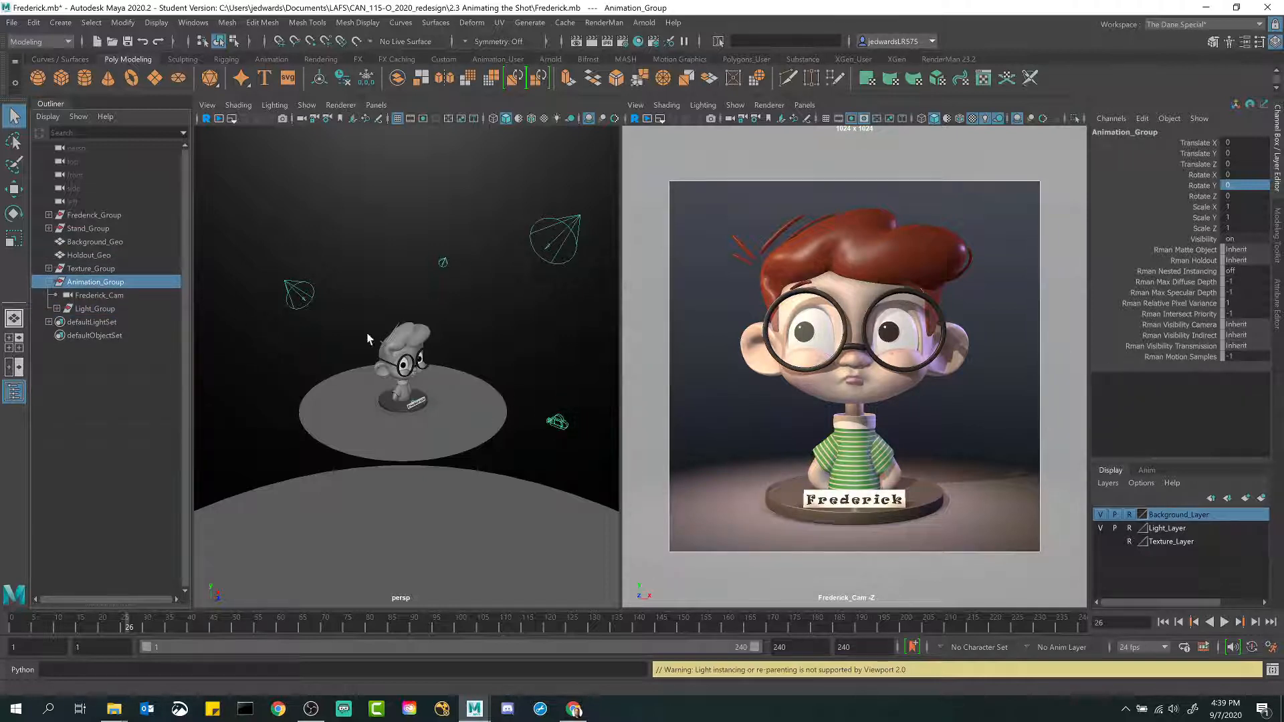
key("alt")
key("e")
scroll(431, 418, "down", 3)
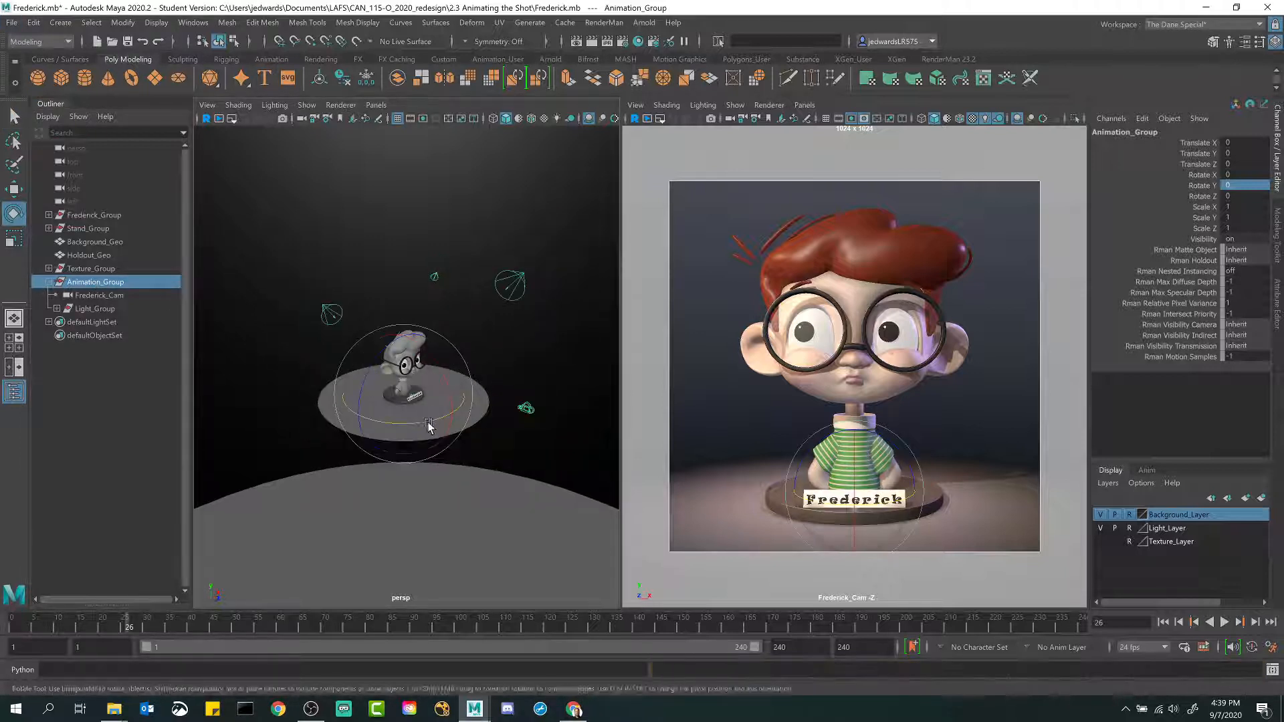
left_click_drag(430, 426, 431, 418, "alt")
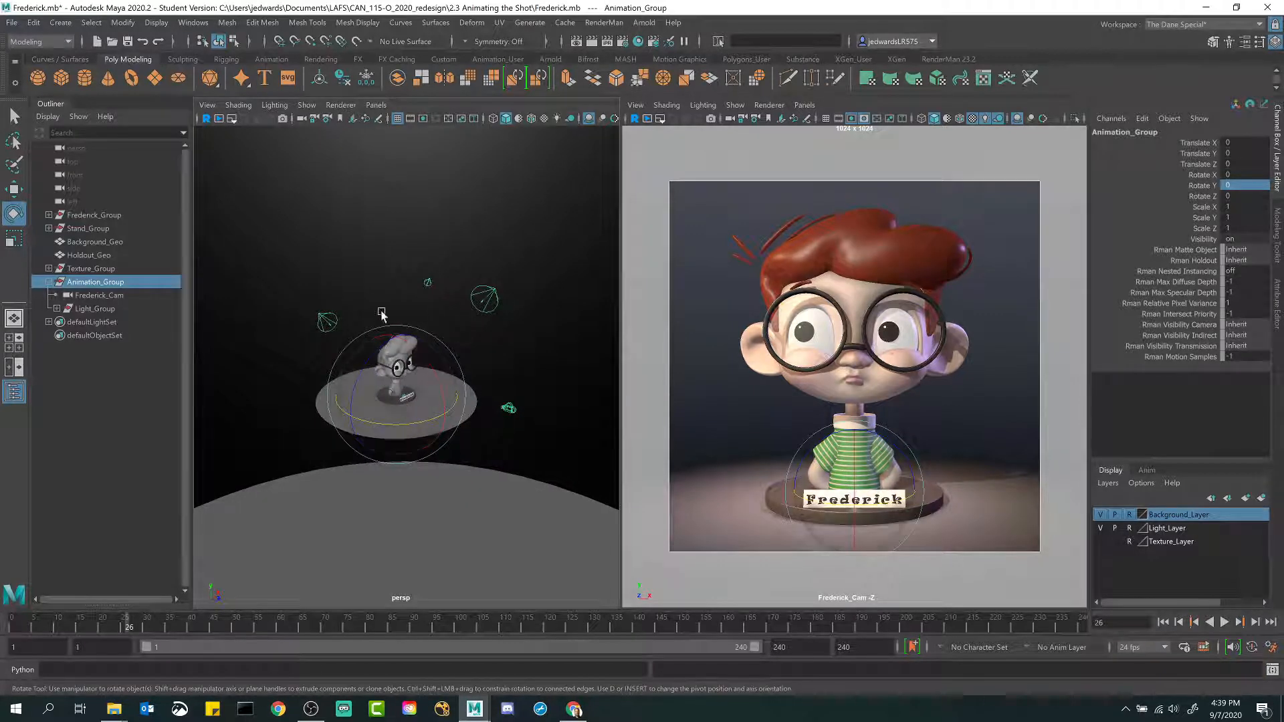
left_click_drag(398, 428, 335, 453)
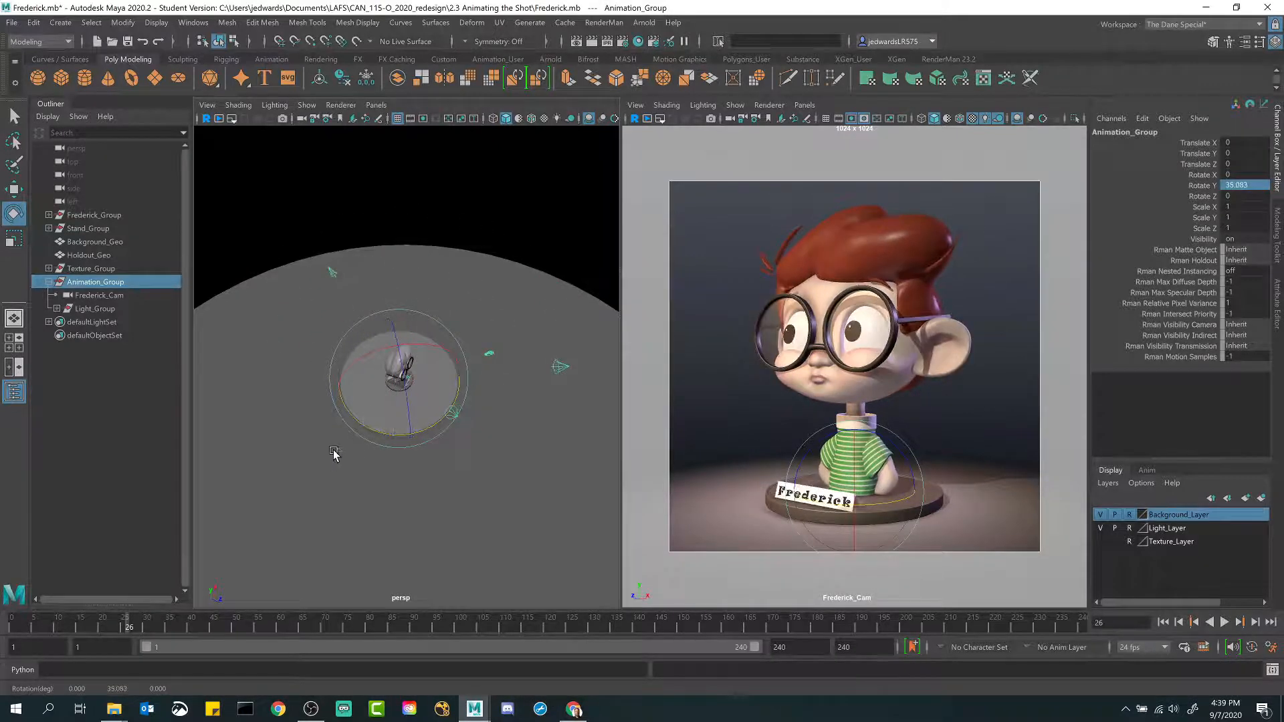
key("ctrl+z")
key("q")
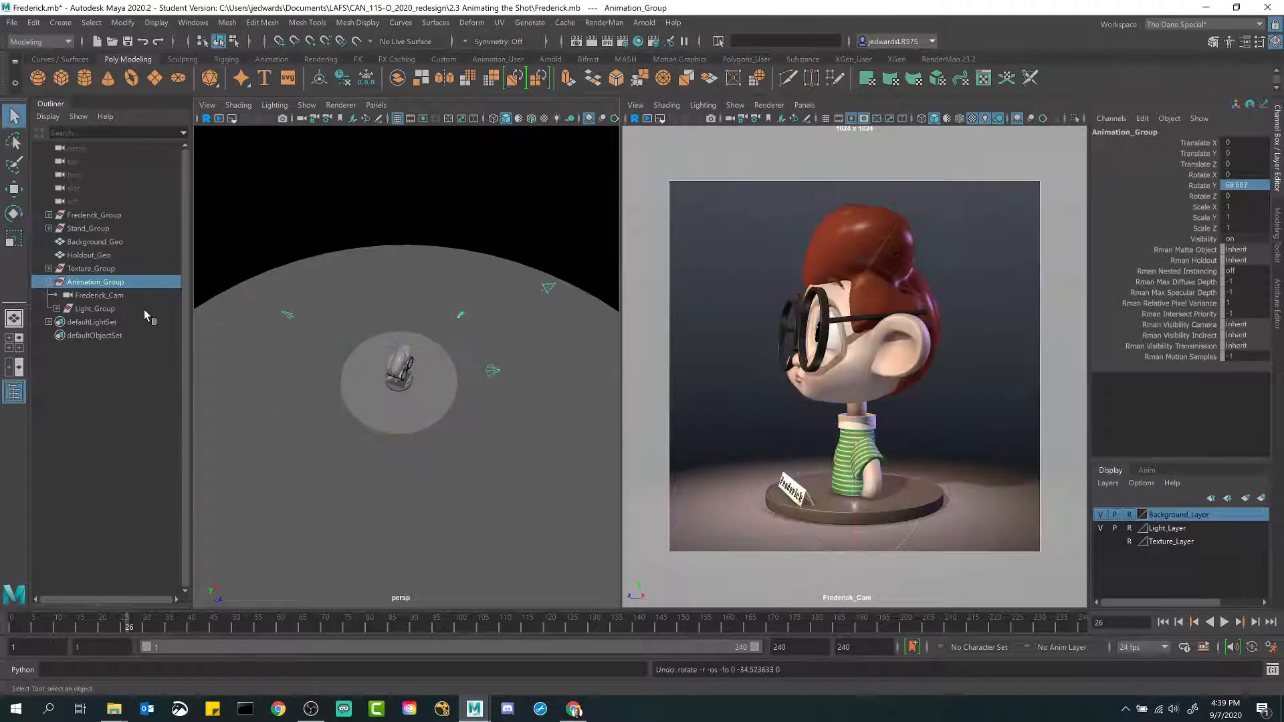
Step: Set Animation_Group's Rotate Y to 0
double_click(1238, 185)
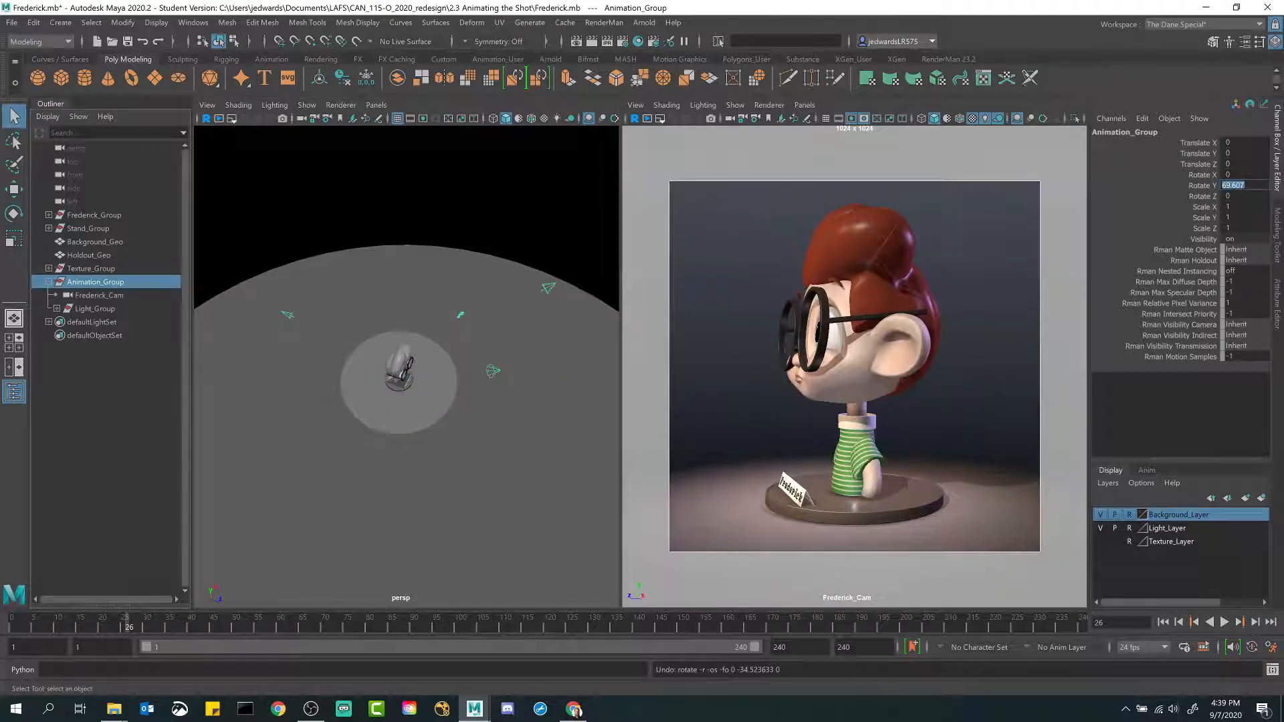
type("0")
key("Return")
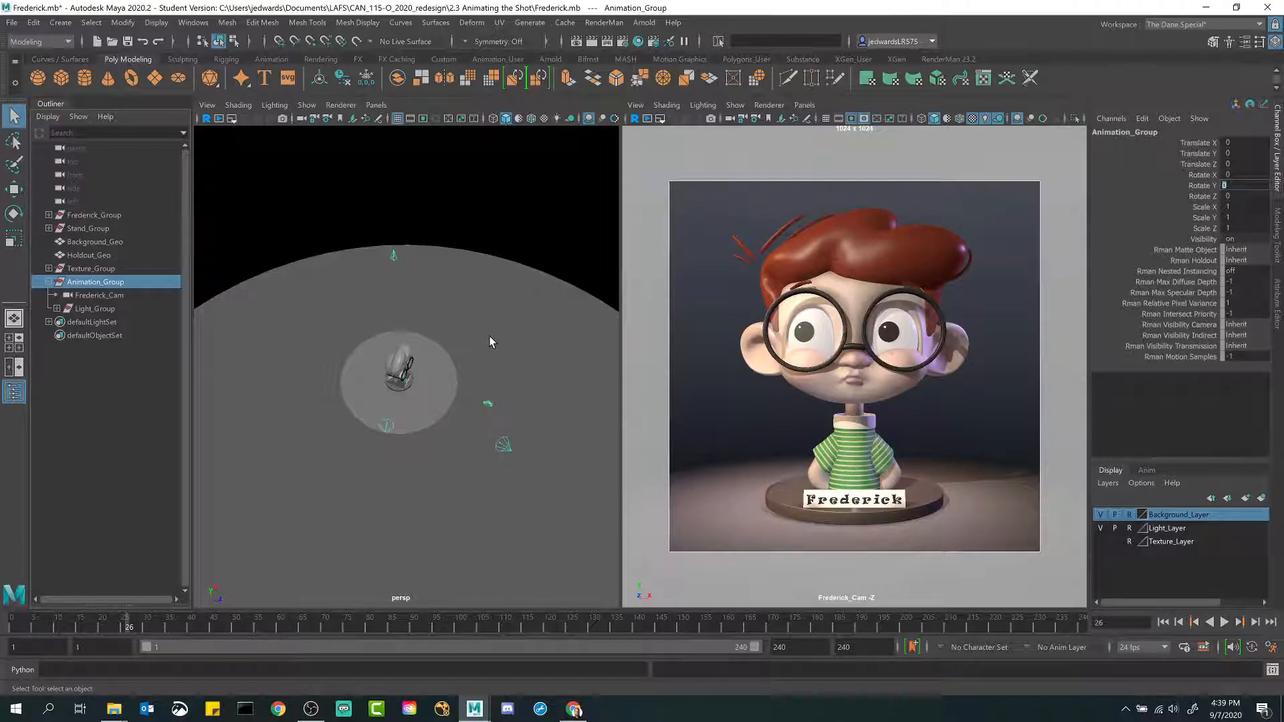
Step: Review the camera and lights around the bust, and check Frederick_Cam and Light_Group inside Animation_Group
mouse_move(489, 342)
left_mouse_down("alt")
mouse_move(491, 362)
mouse_move(455, 341)
mouse_move(485, 336)
left_mouse_up("alt")
right_click_drag(485, 336, 499, 367, "alt")
middle_click_drag(503, 314, 523, 353, "alt")
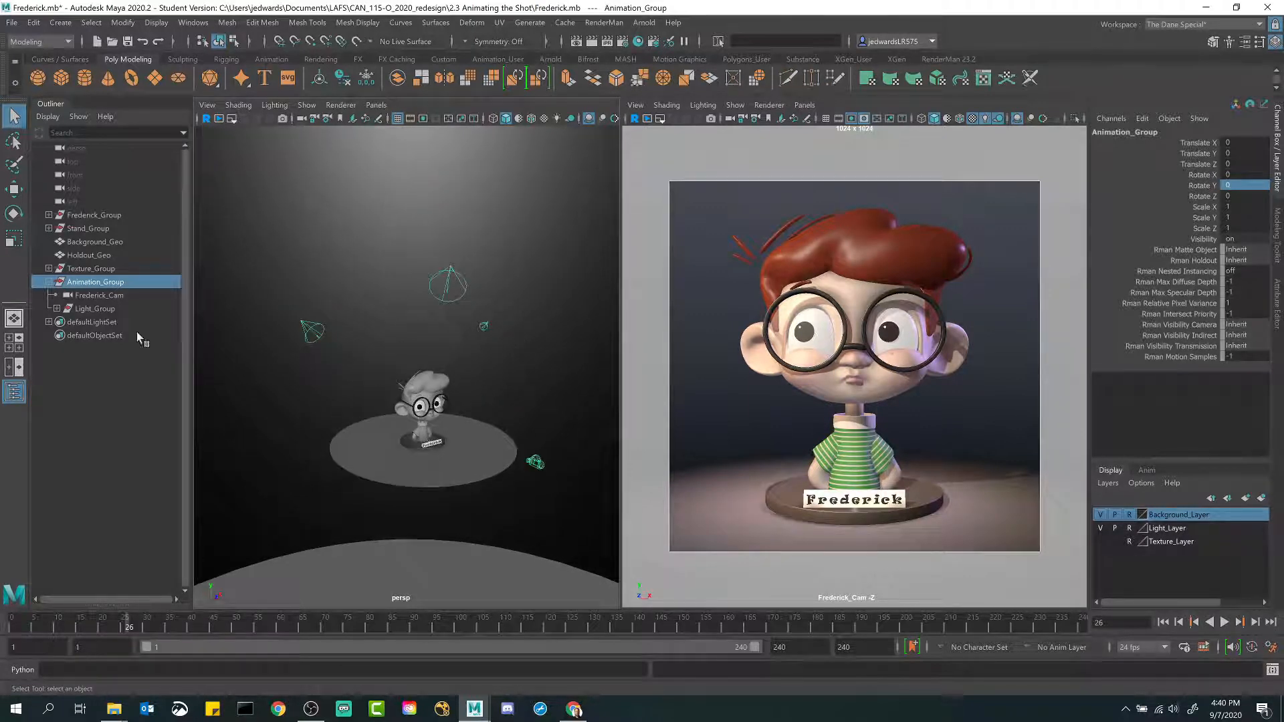
left_click(49, 281)
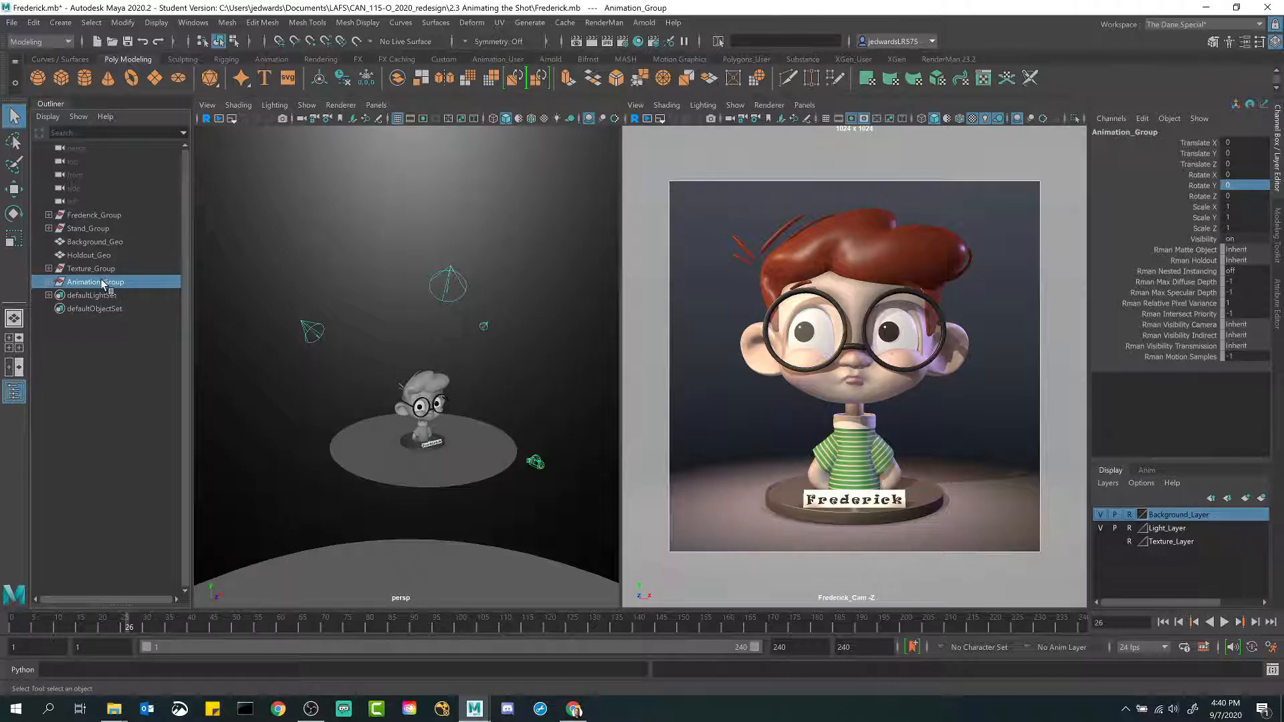
left_click(48, 281)
left_click(92, 296)
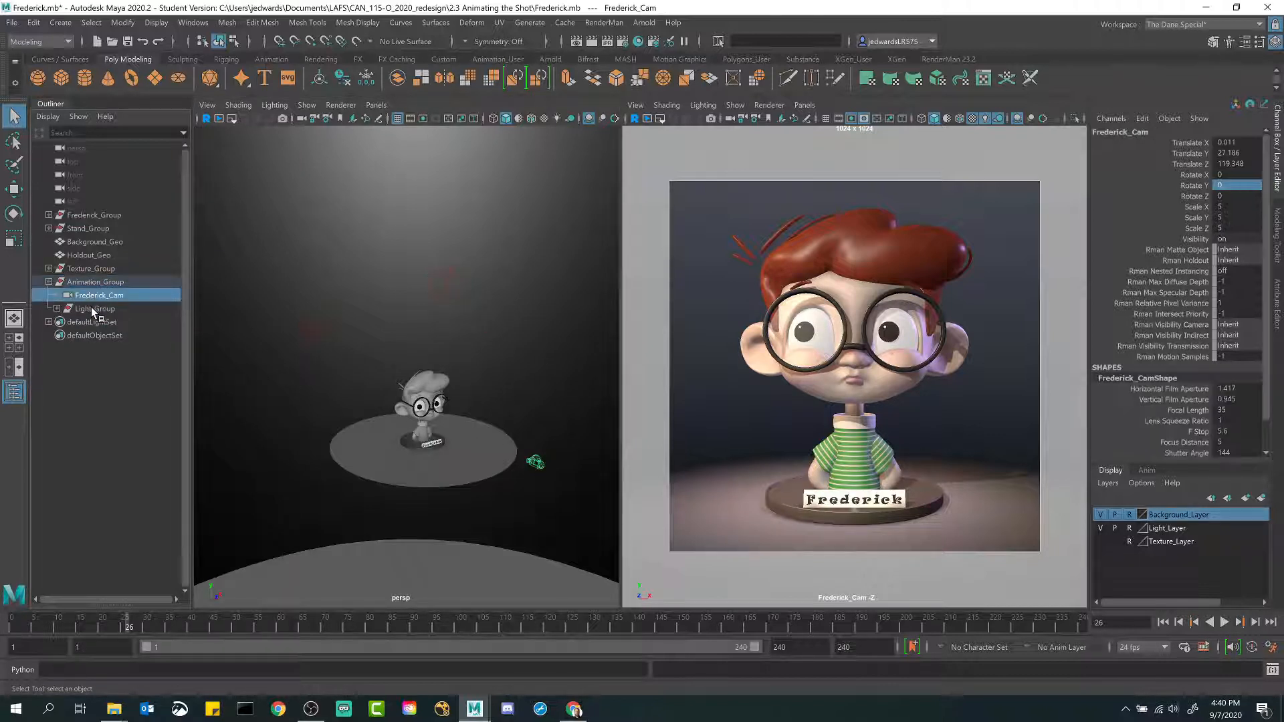
left_click(93, 308)
left_click(49, 282)
left_click_drag(489, 398, 434, 379, "alt")
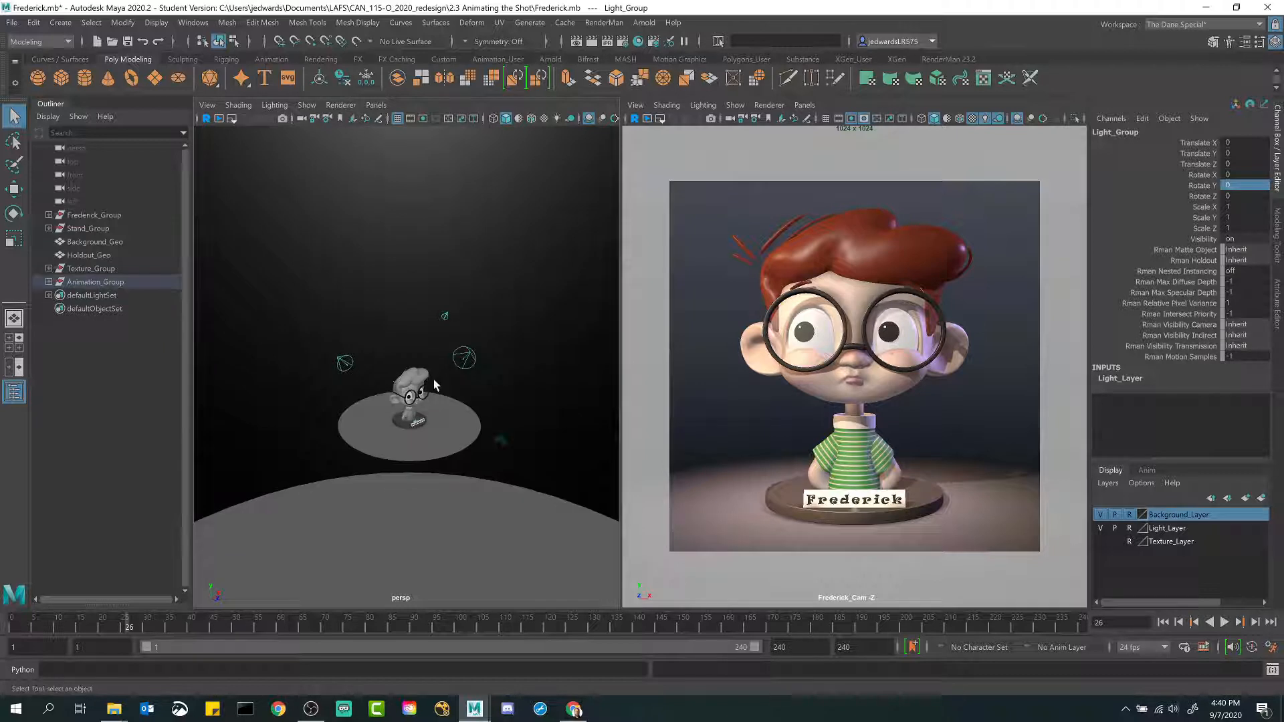